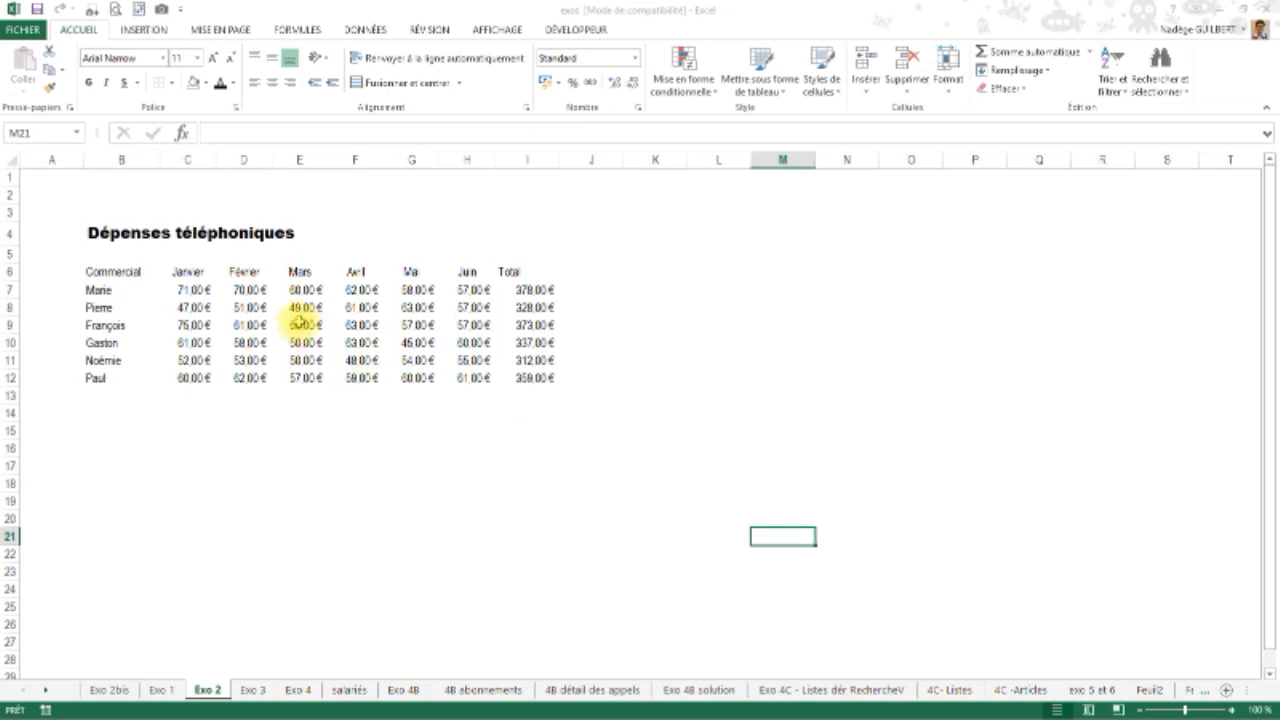
Try to format the phone expenses data as a table with a purple medium style, and undo the formatting
click(300, 320)
click(418, 322)
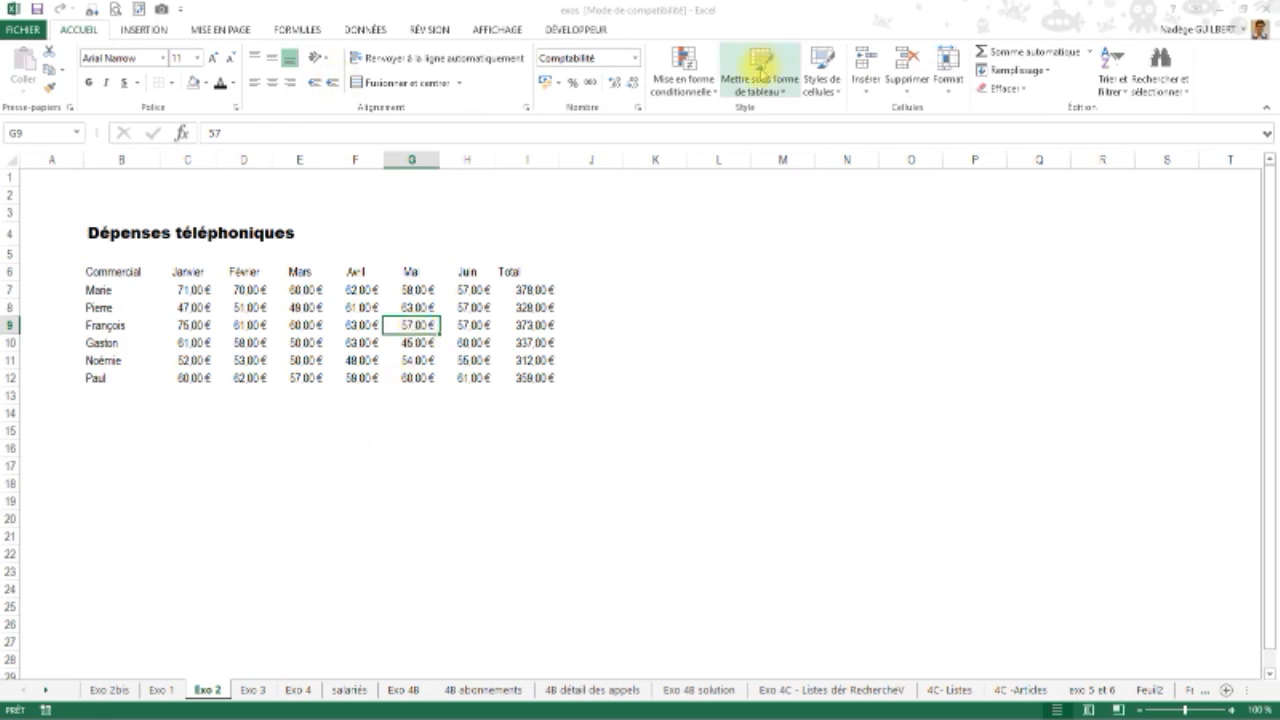
click(752, 82)
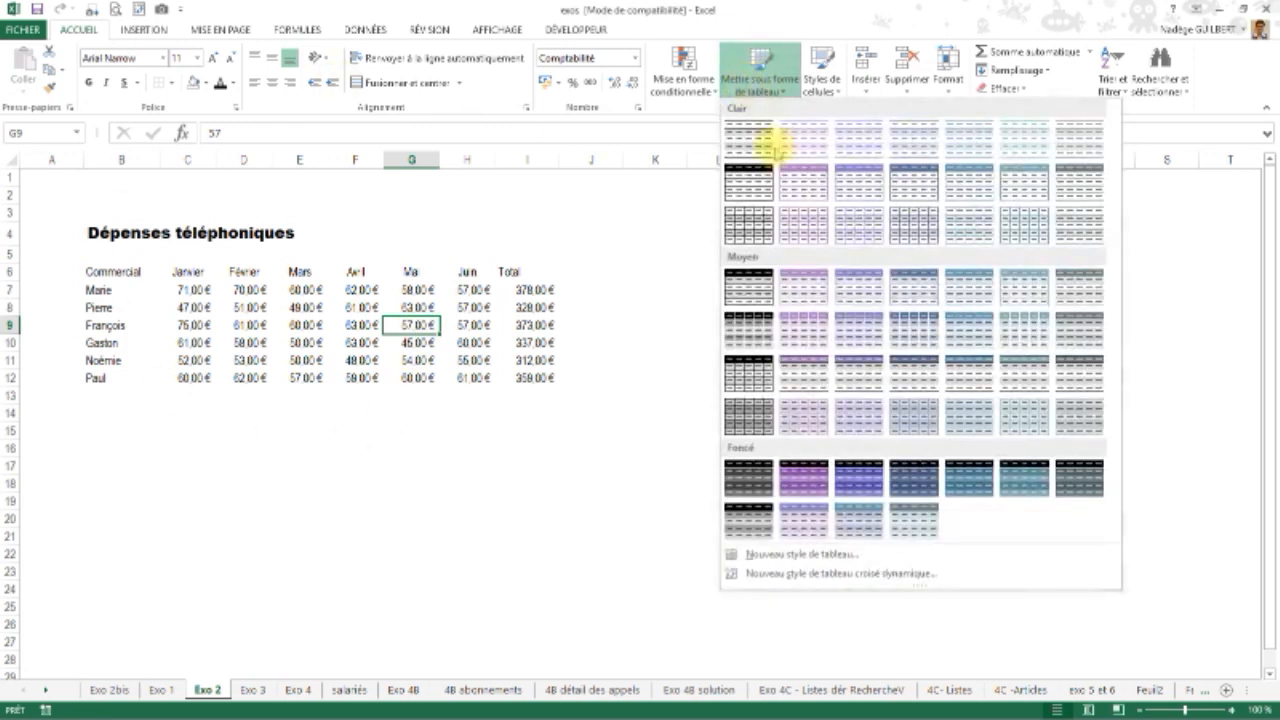
click(805, 283)
click(886, 445)
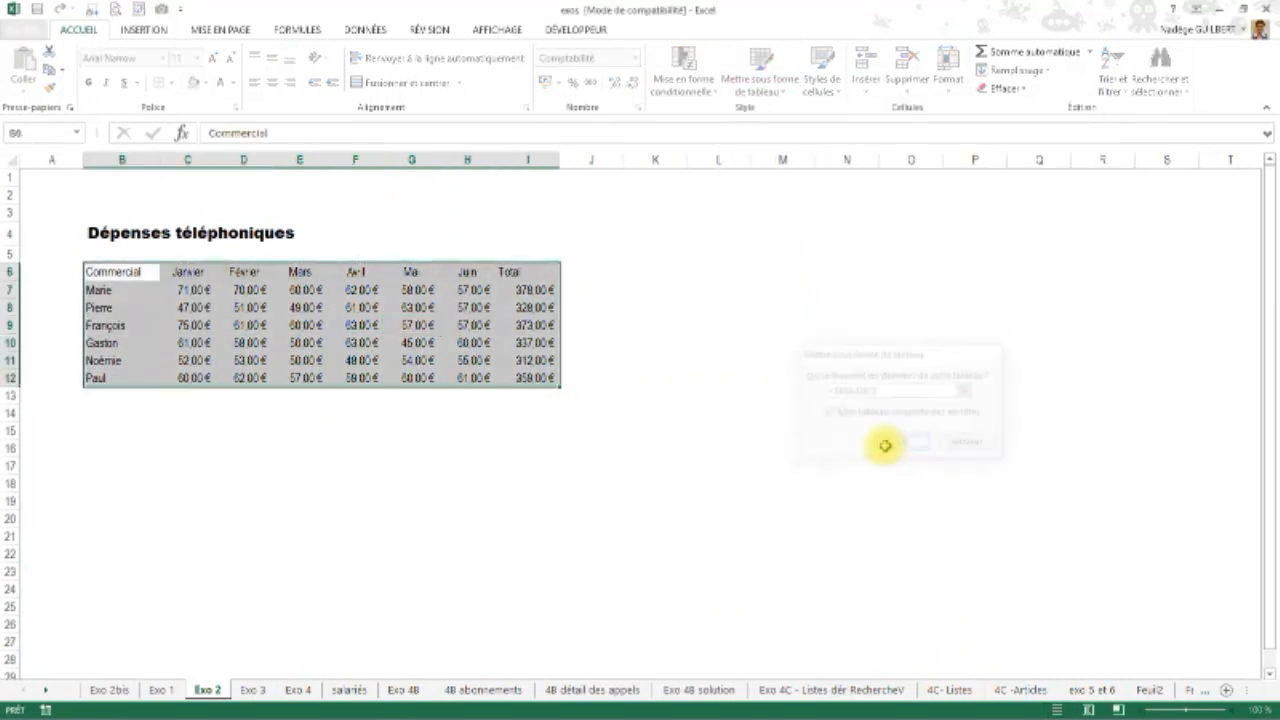
key(ctrl+z)
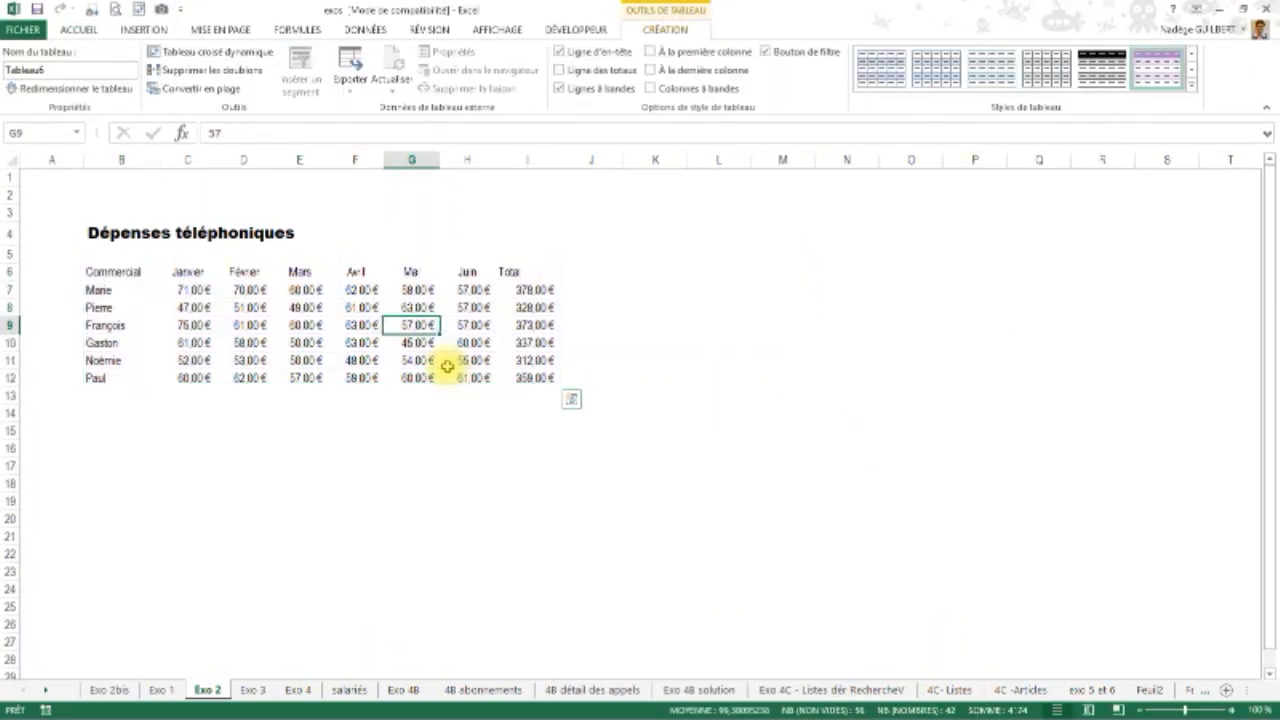
Add a row labelled Total in row 13 below the data, with automatic sums in C13:I13
click(105, 383)
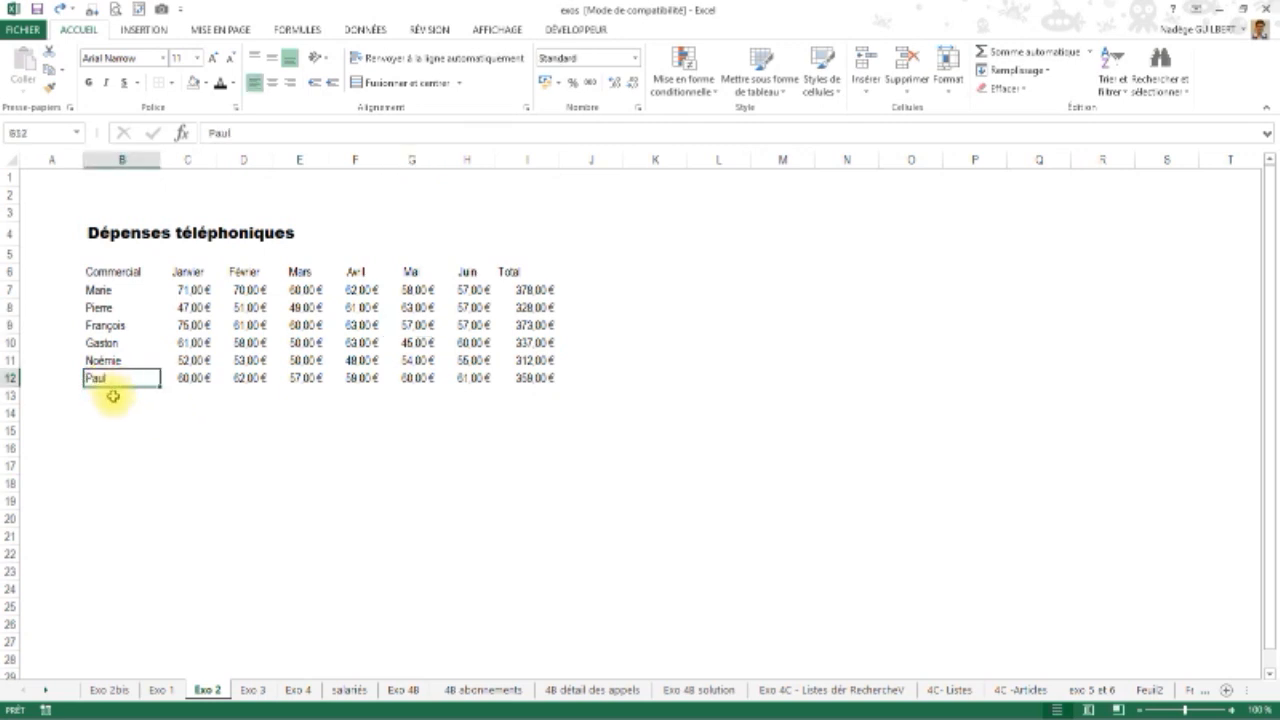
click(193, 395)
drag(228, 389, 551, 394)
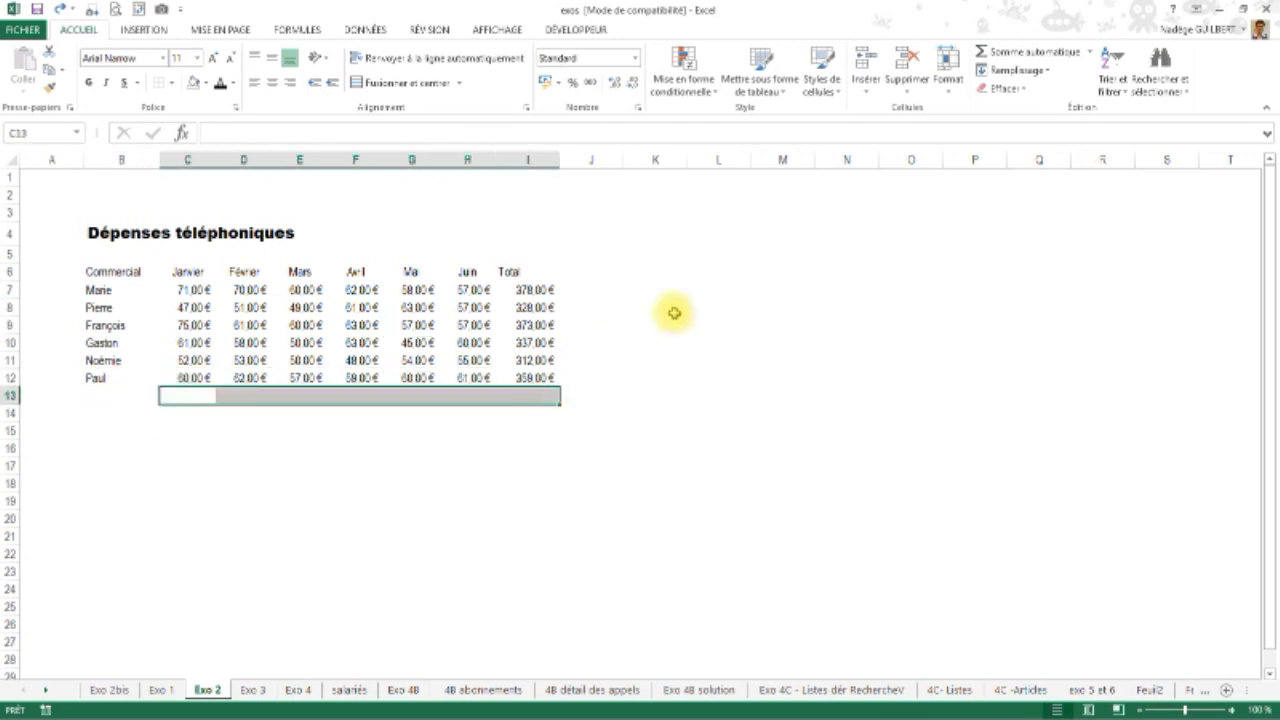
click(1030, 52)
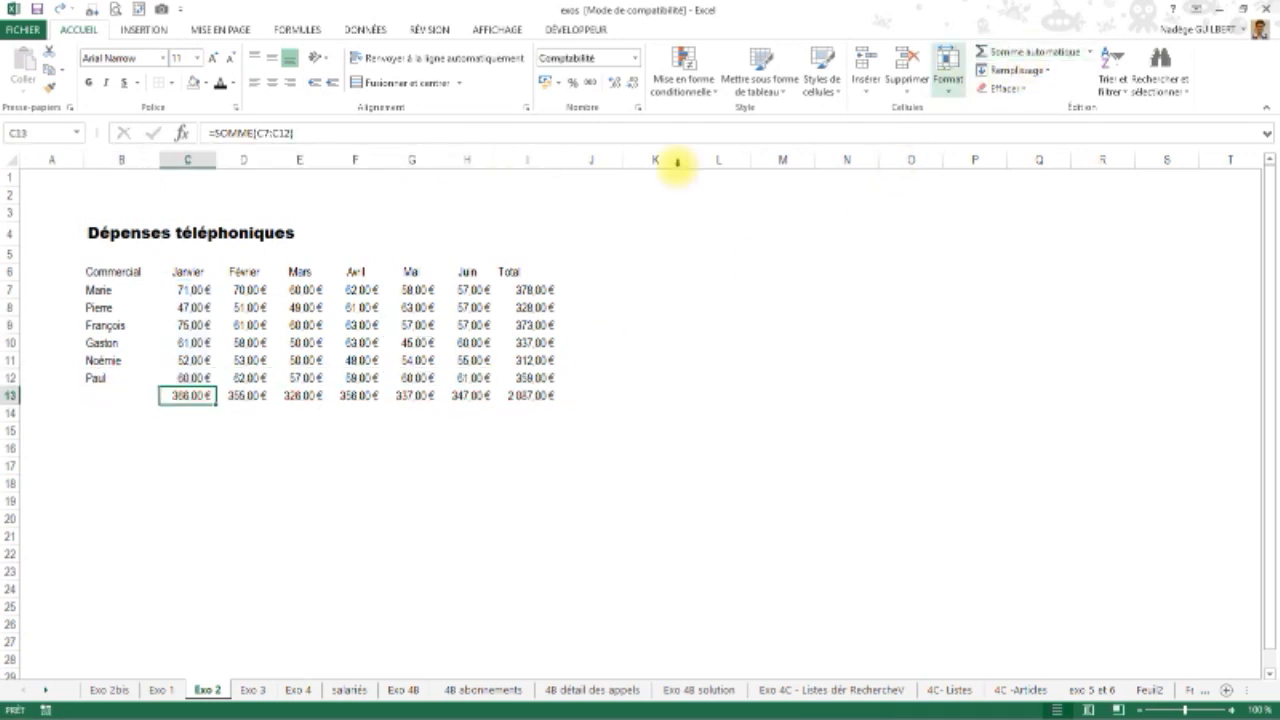
click(119, 403)
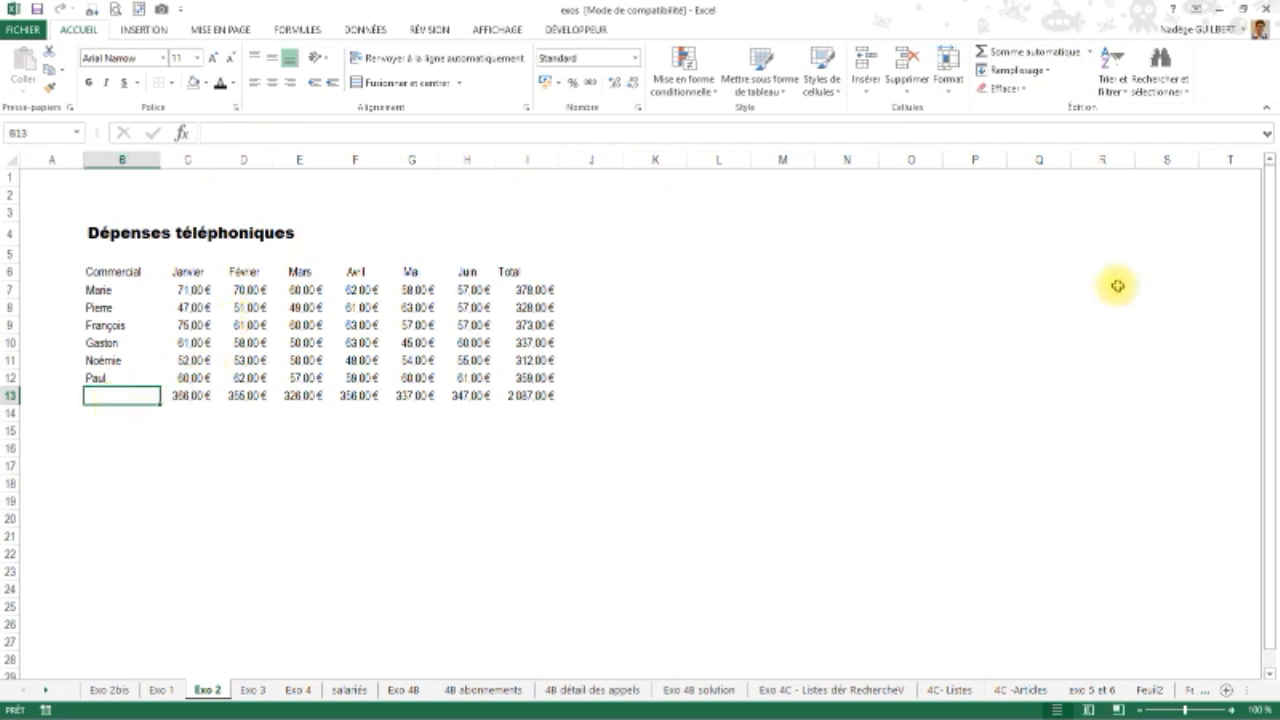
text(Total)
key(Return)
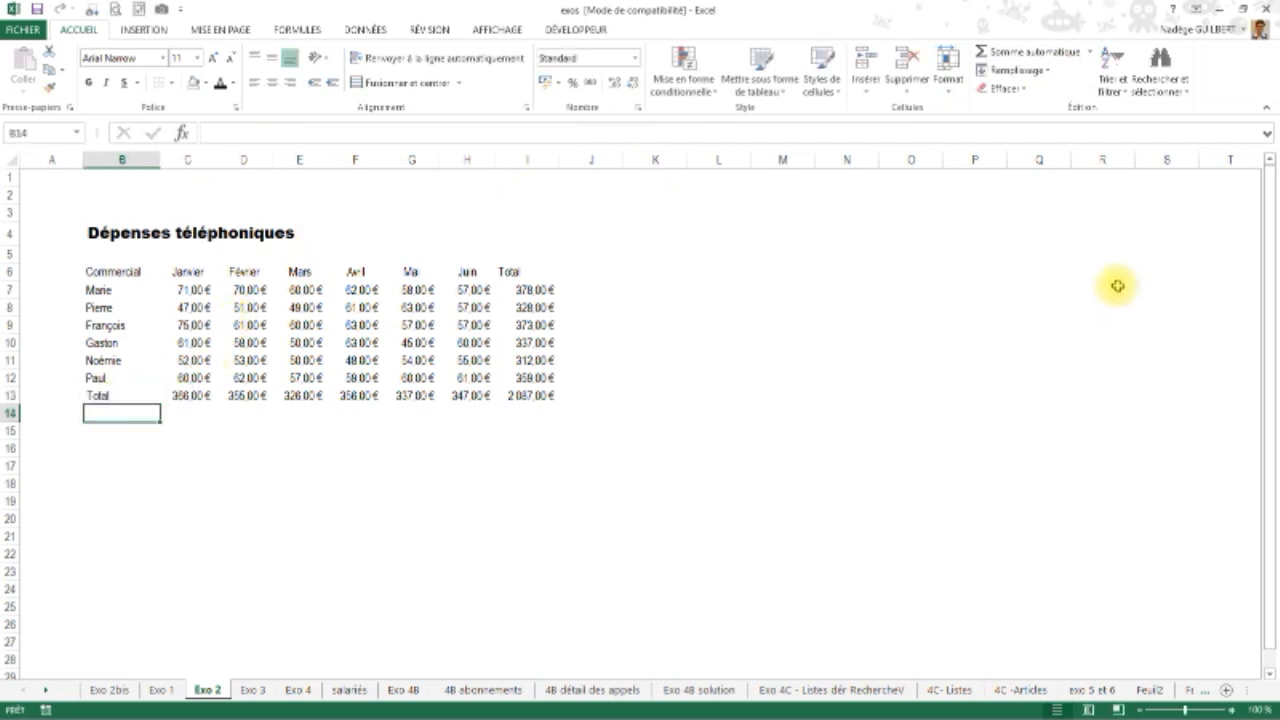
click(362, 308)
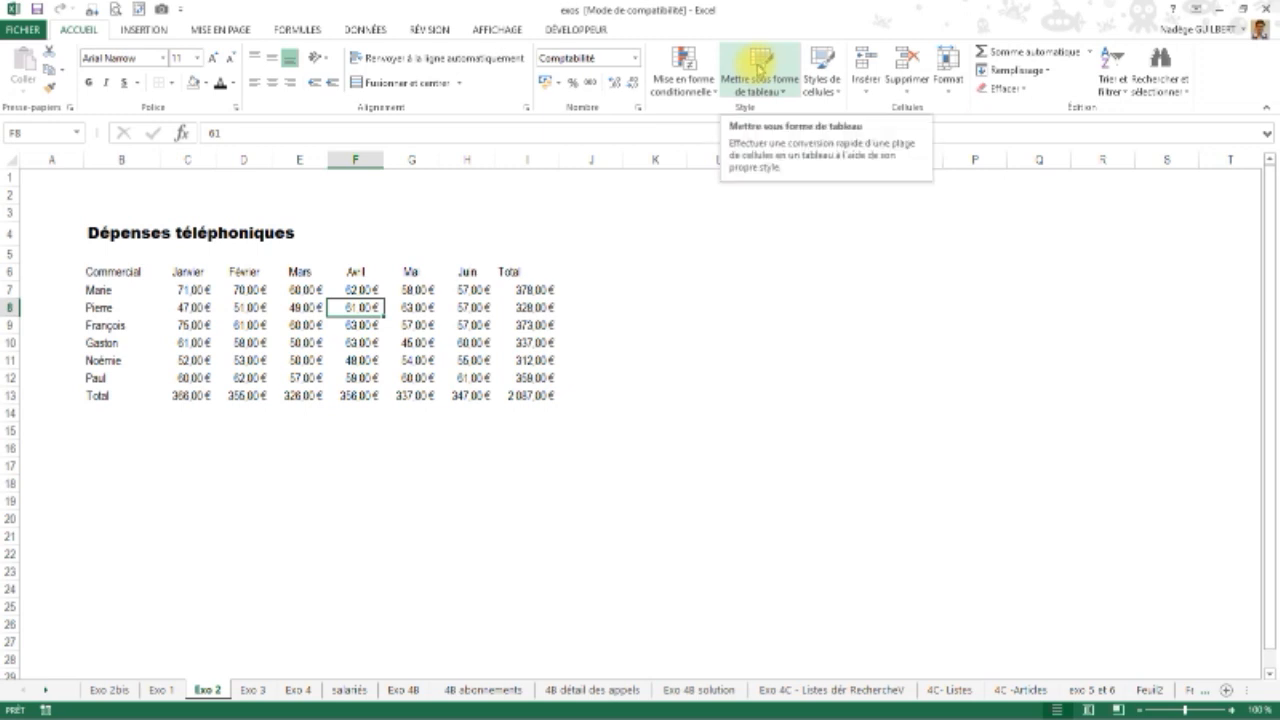
click(760, 66)
click(811, 277)
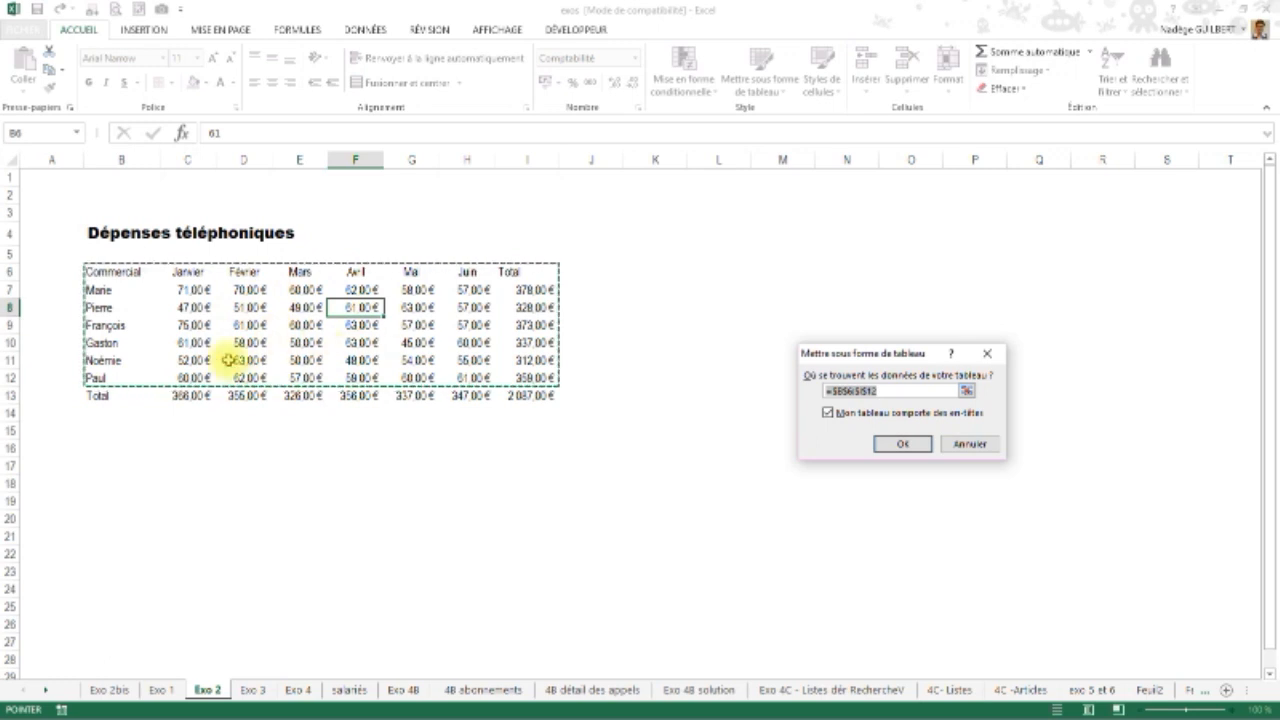
click(968, 444)
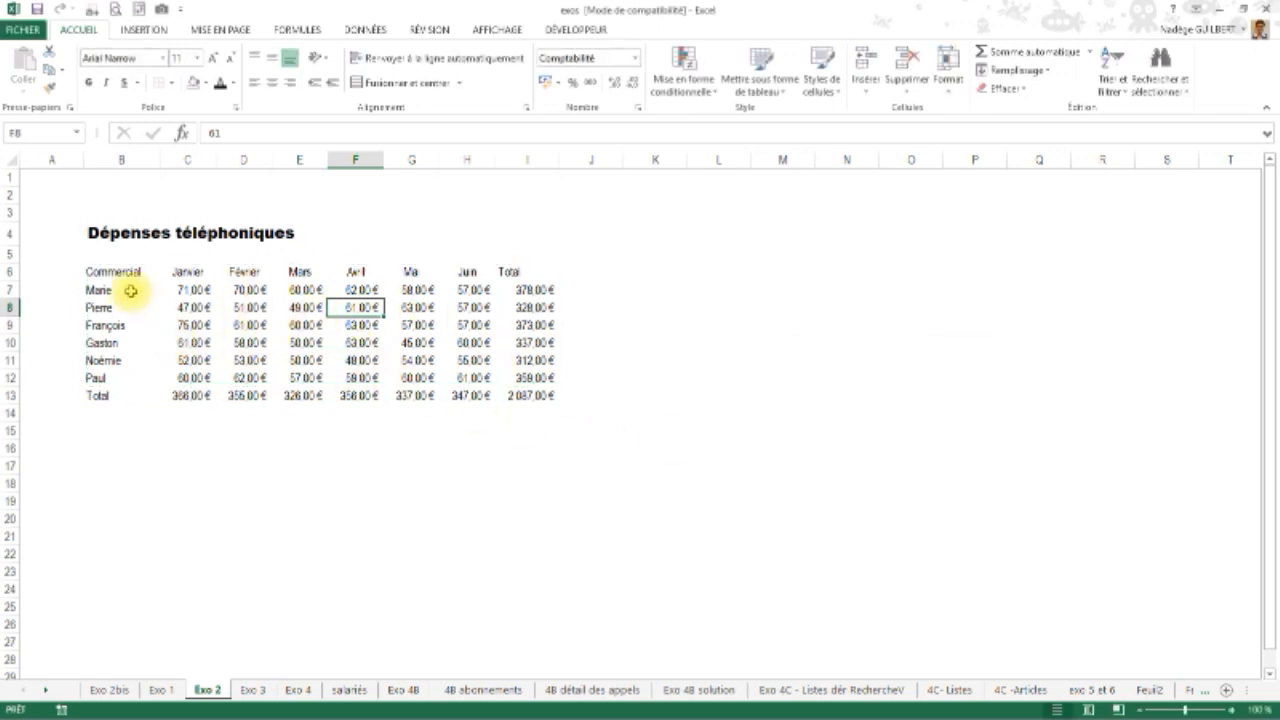
drag(121, 271, 536, 394)
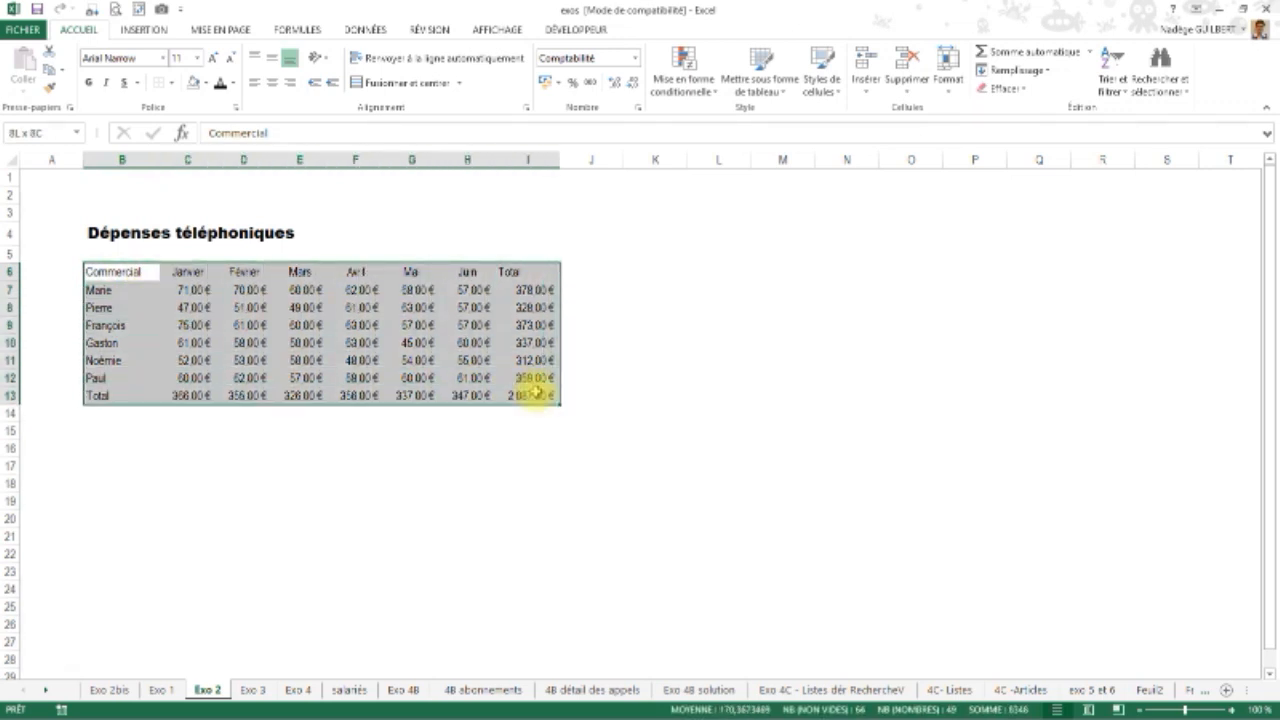
click(765, 80)
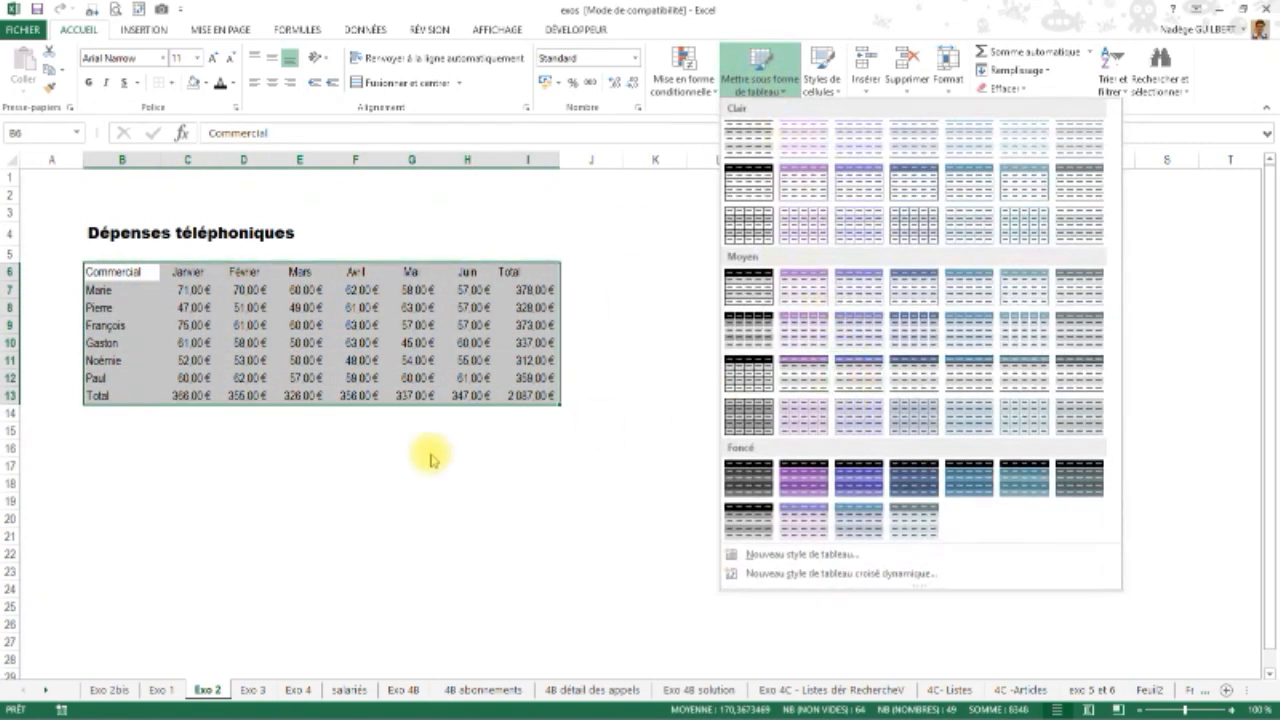
key(Escape)
Delete the whole Total row (row 13) beneath the phone expenses data
click(100, 396)
click(15, 395)
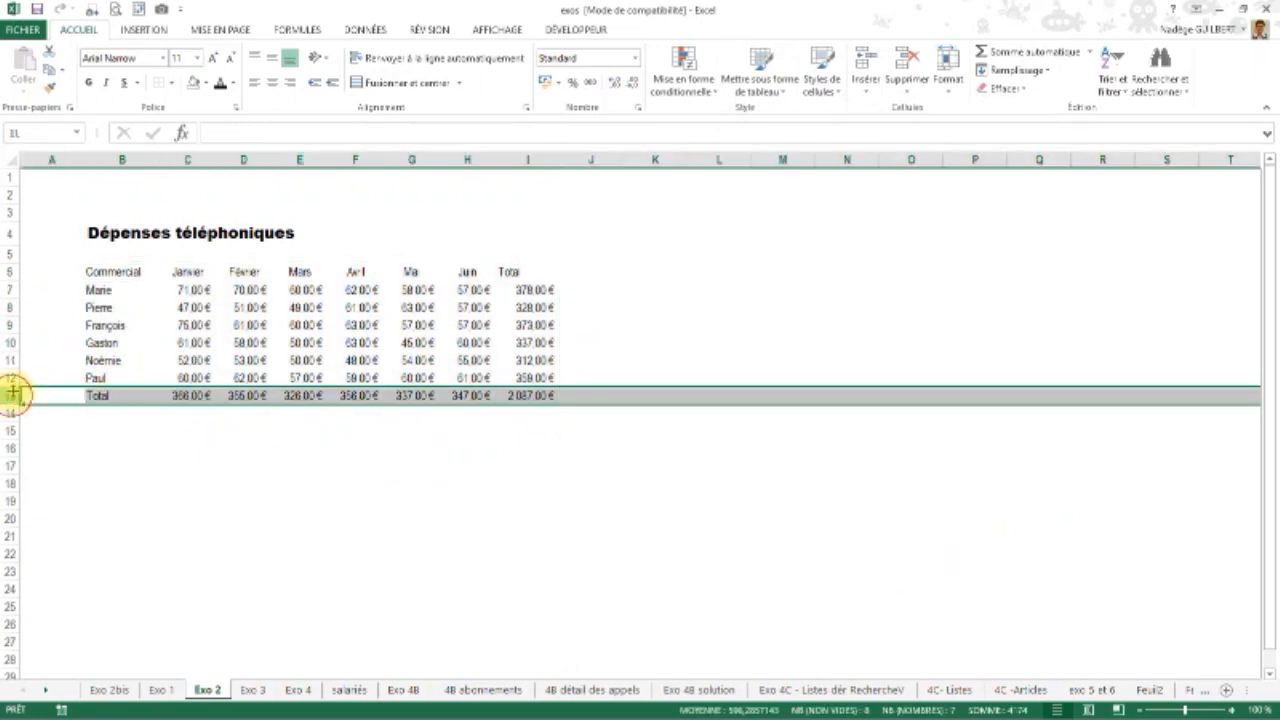
key(ctrl+minus)
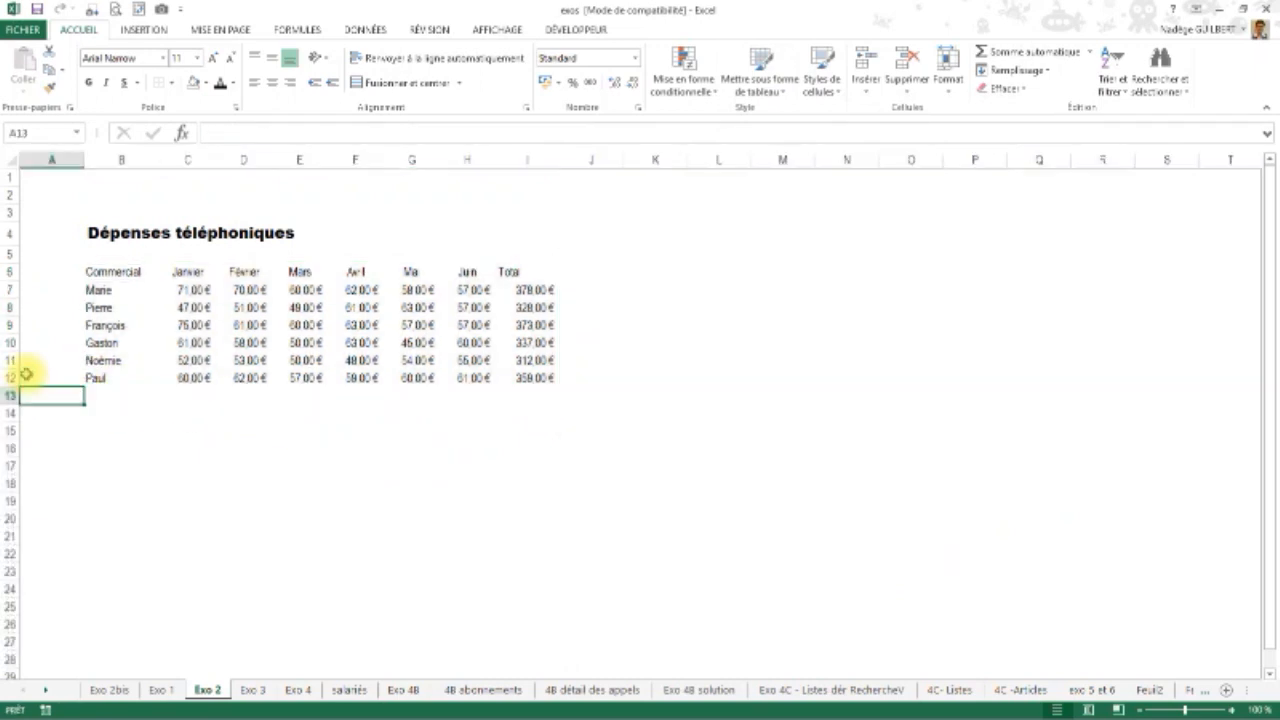
Format the range B6:I12 as a table with headers, using the purple medium table style
click(312, 347)
click(762, 70)
click(817, 277)
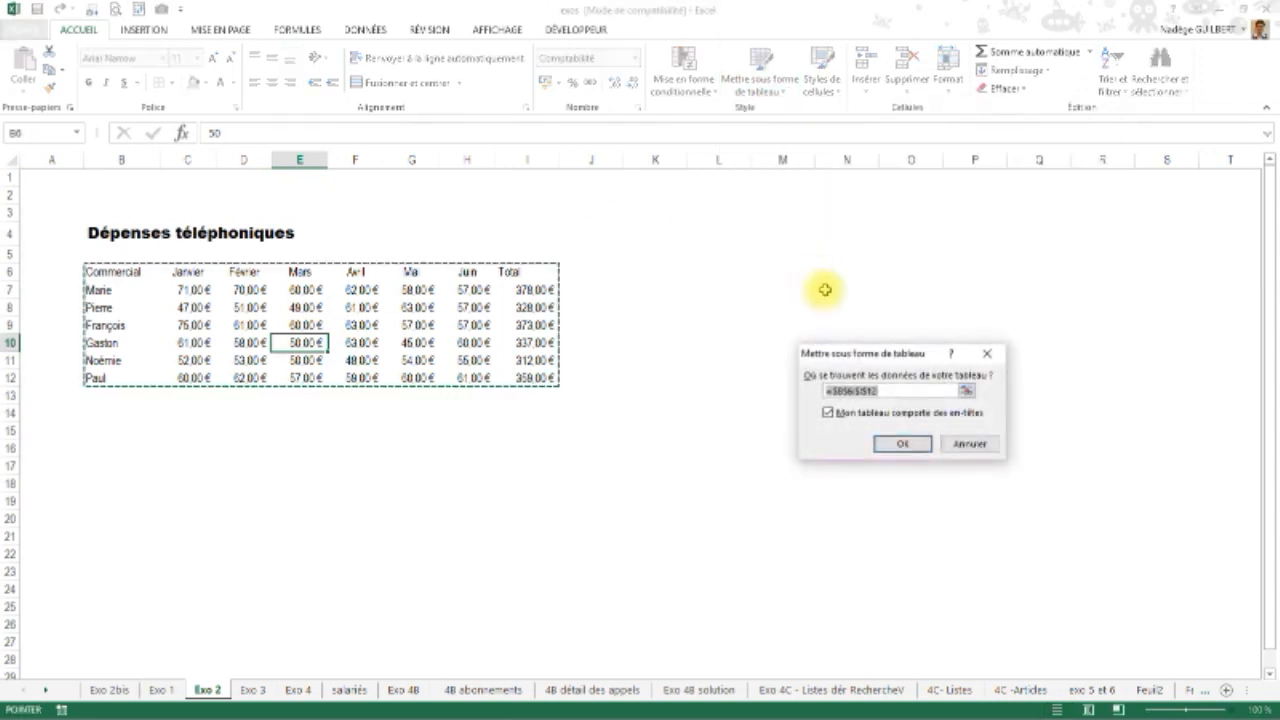
click(912, 443)
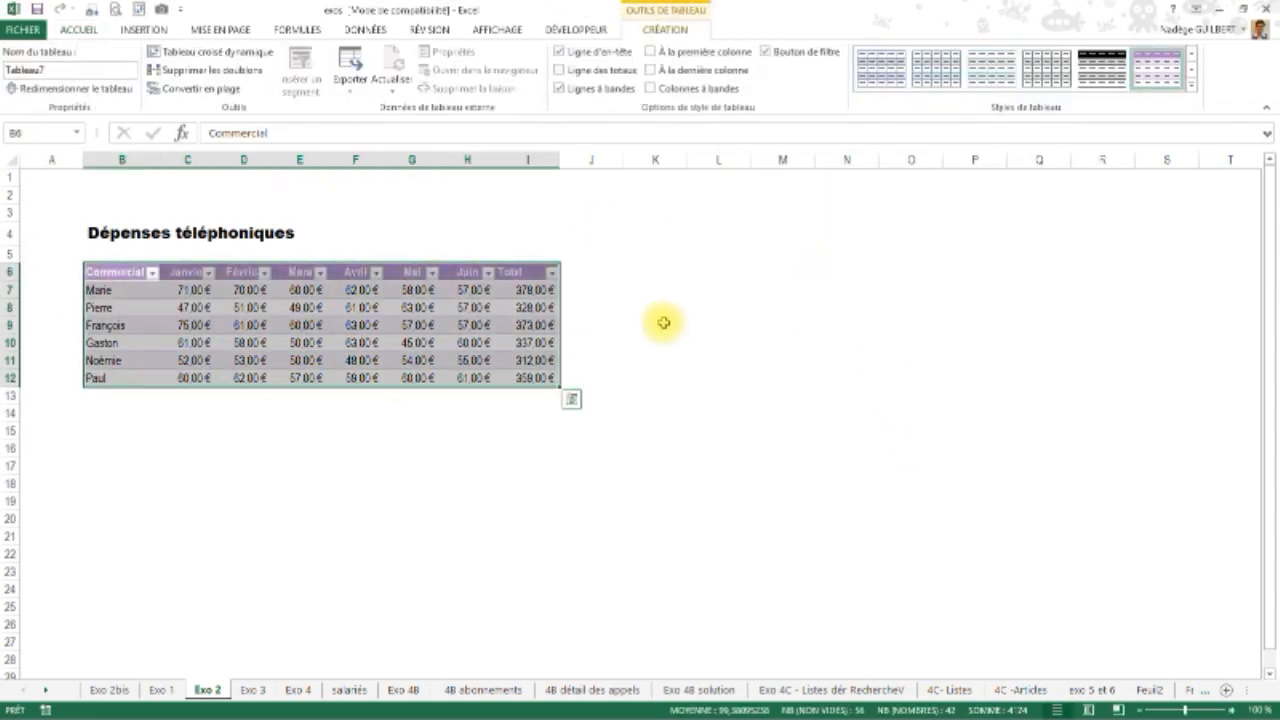
click(466, 326)
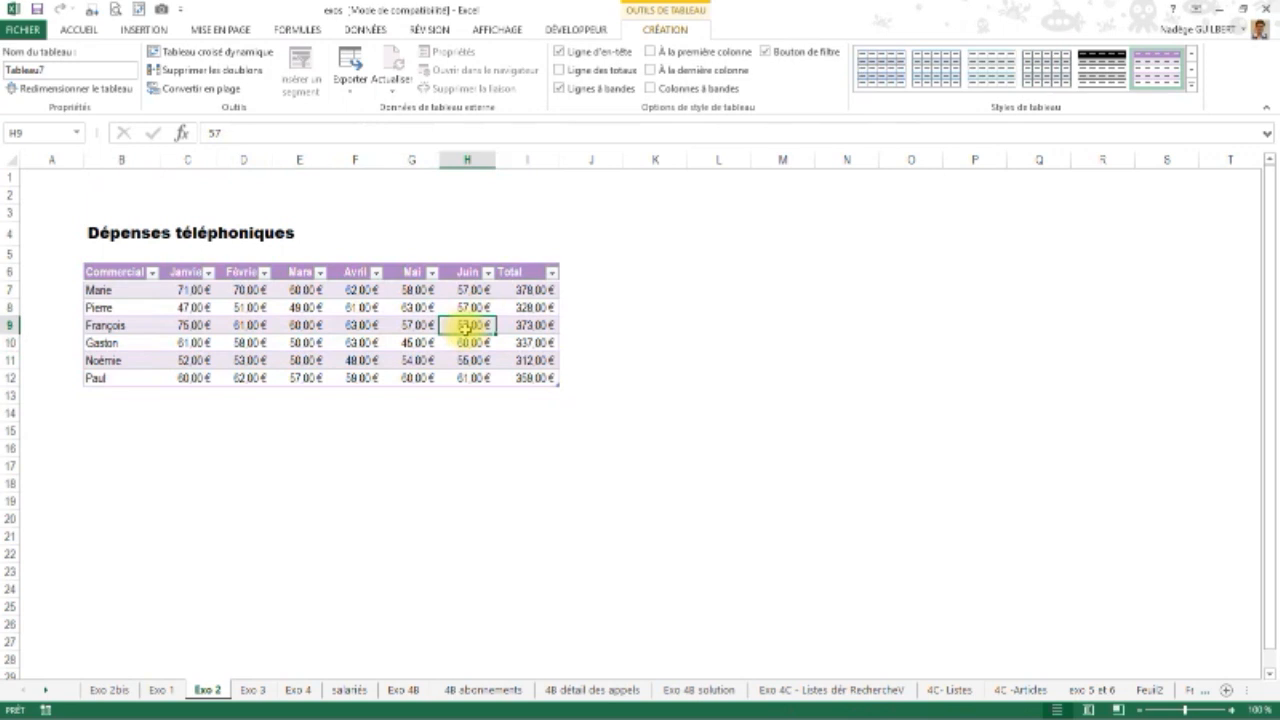
Browse the available table styles and change the workbook's theme colours to Papier
click(1191, 85)
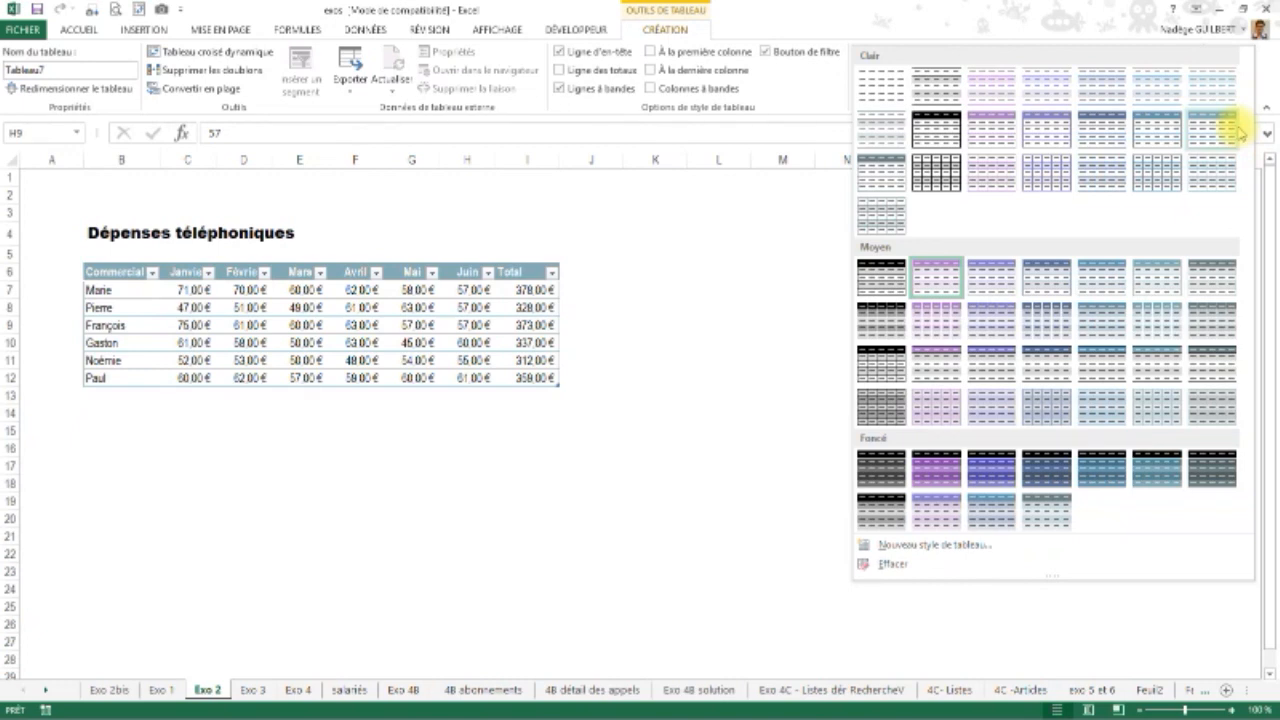
click(228, 36)
click(228, 36)
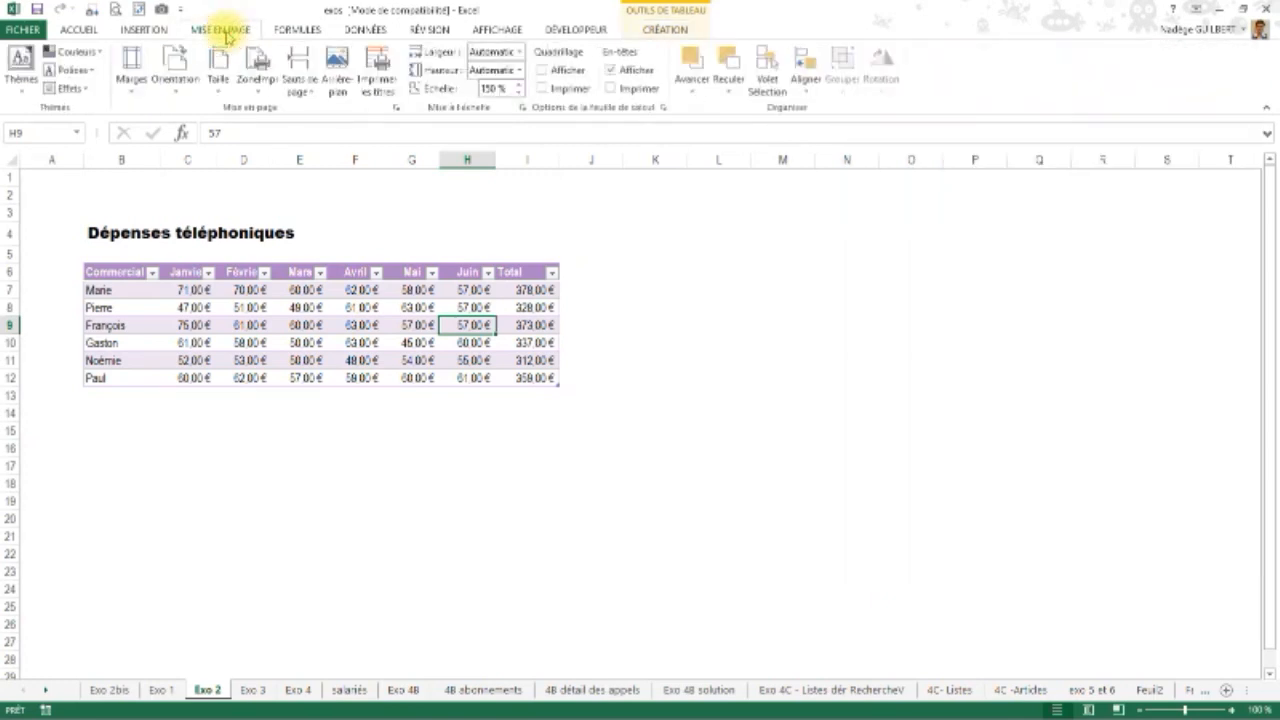
click(97, 52)
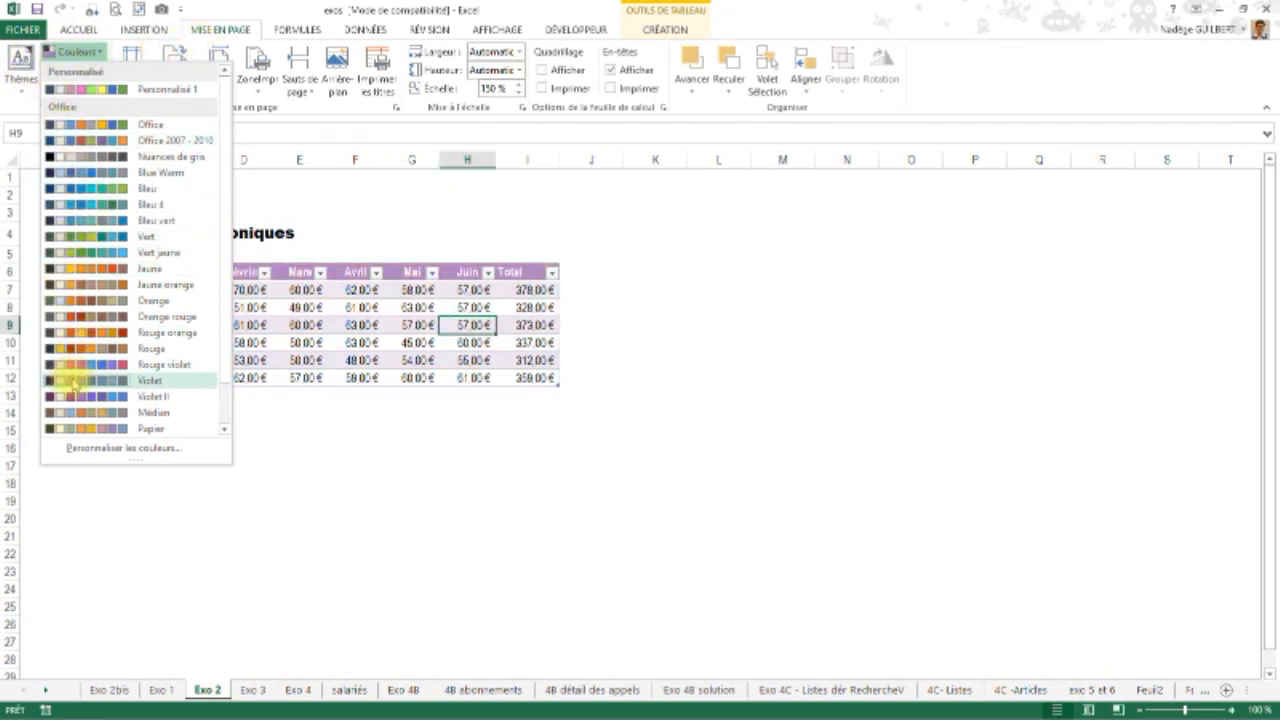
scroll(83, 370, down, 1)
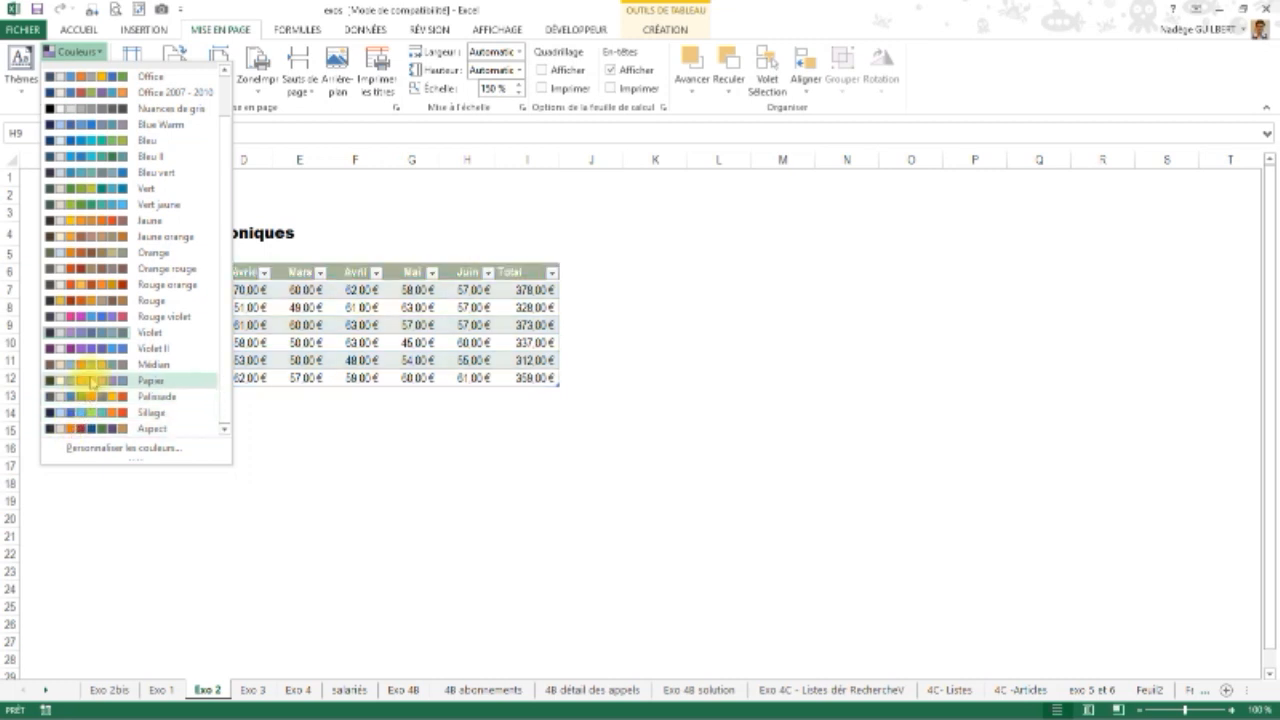
click(90, 380)
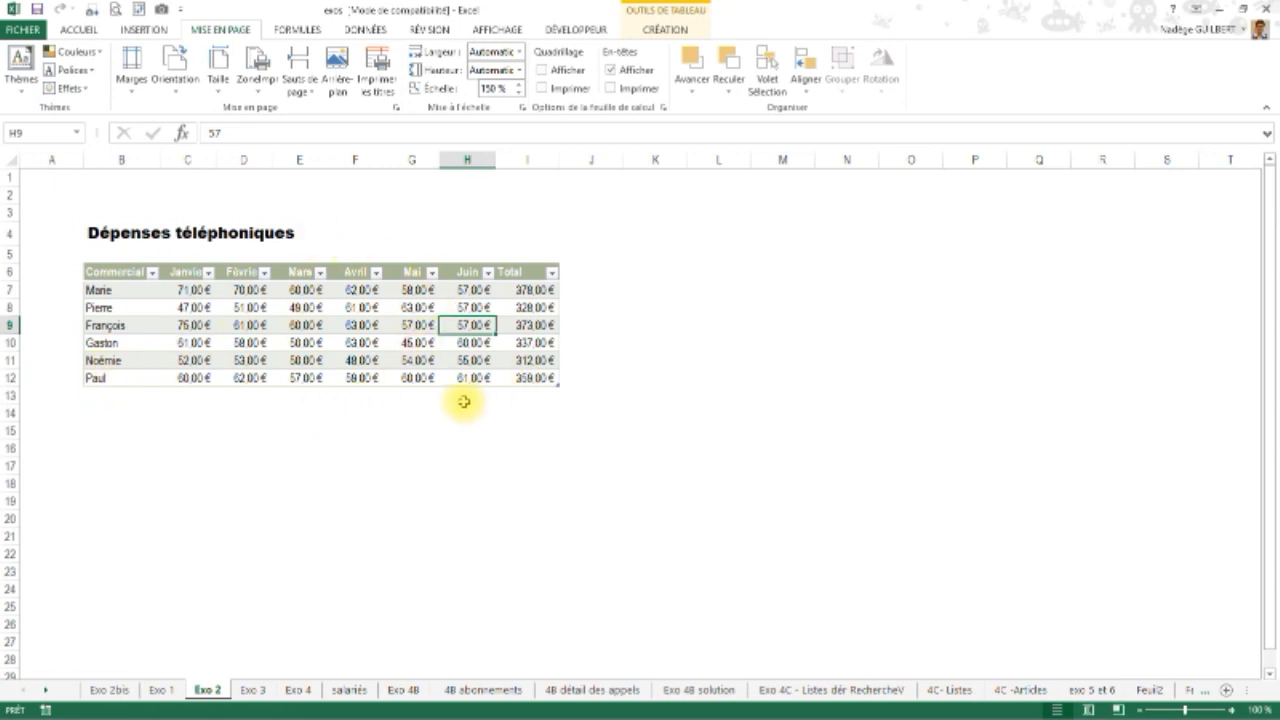
Add a table row in row 13 named jjdjd, with 65 for Janvier and 78 for Février
click(131, 397)
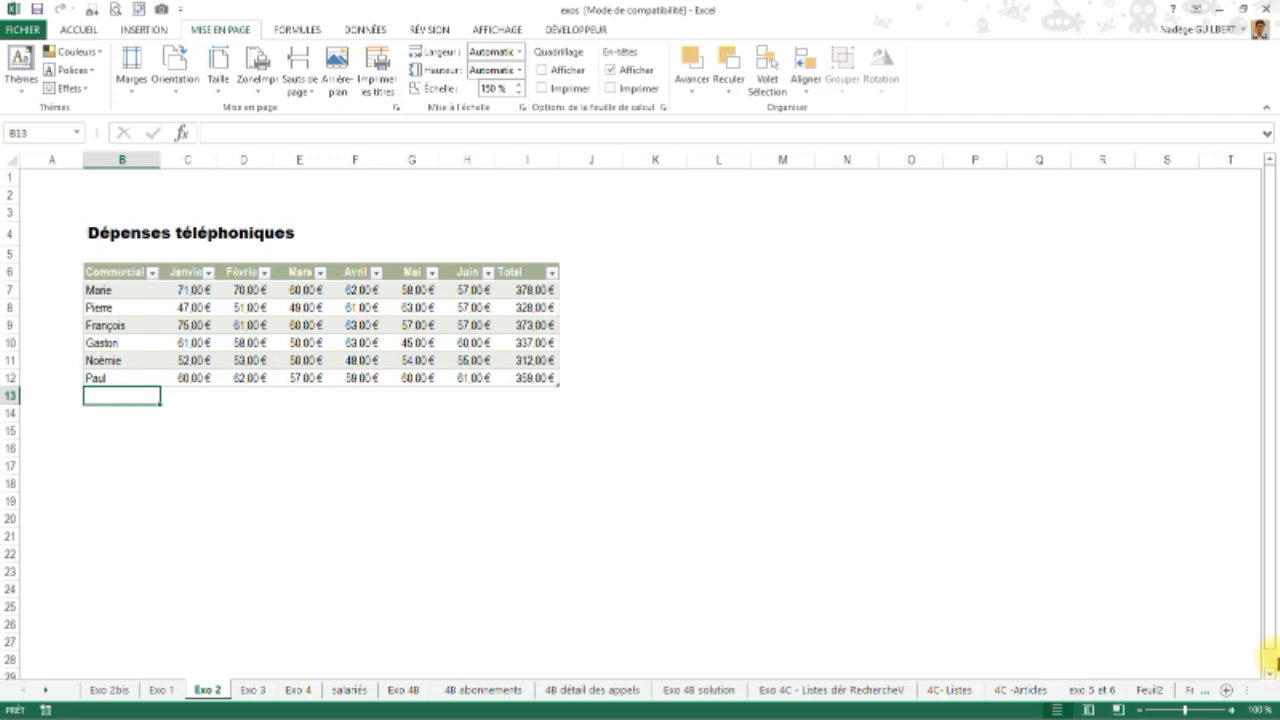
text(jdjd)
key(Tab)
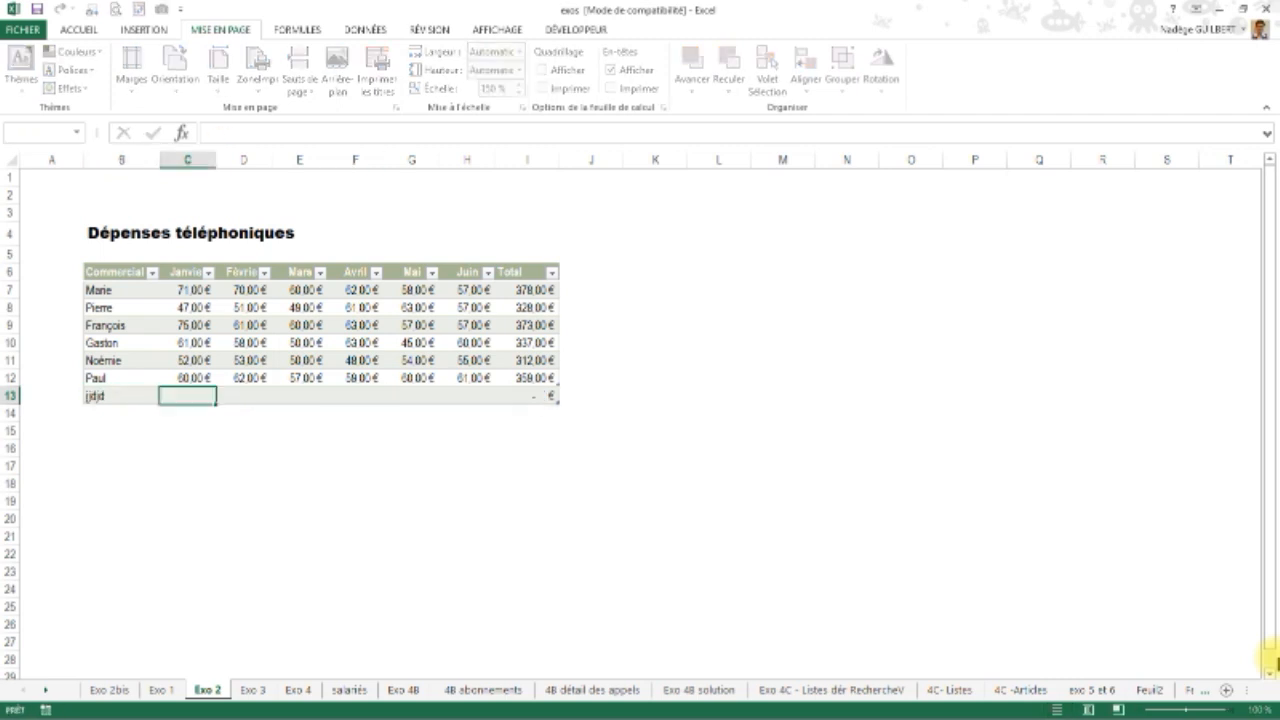
text(65)
key(Tab)
text(78)
key(Tab)
key(Tab)
key(Tab)
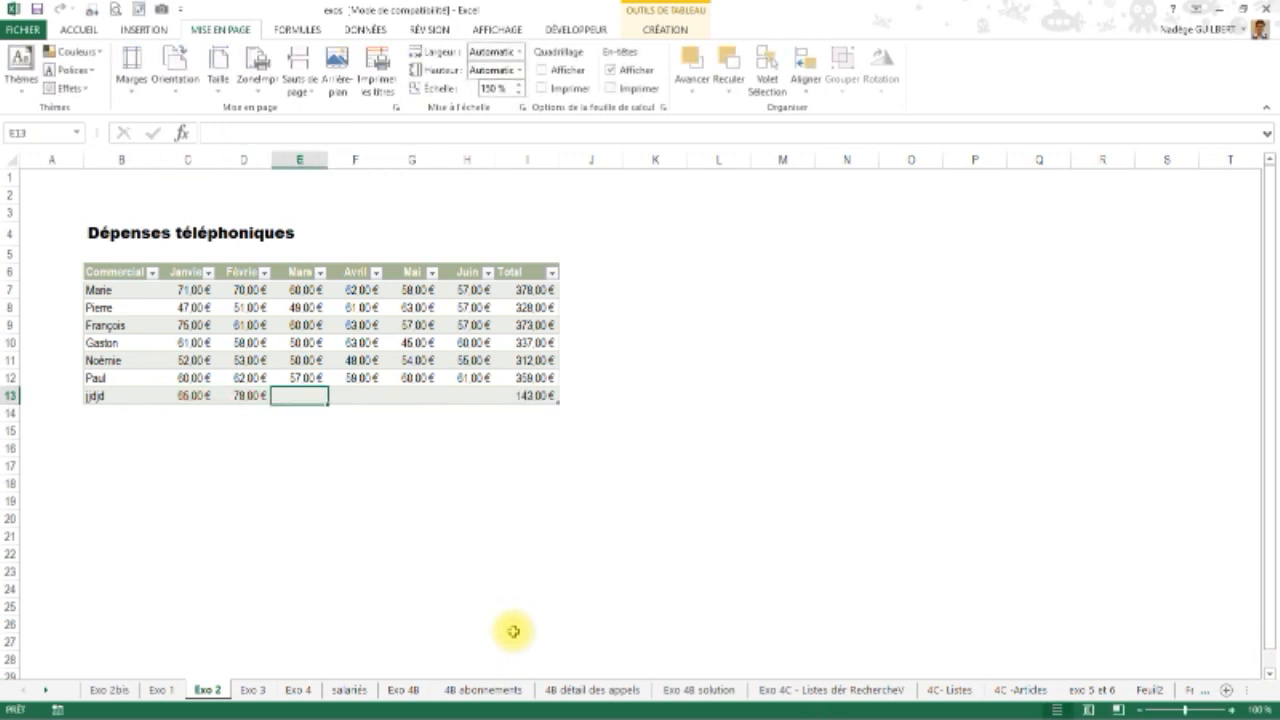
Complete row 13 with 20 for Mars, 41 for Avril, 34 for Mai and 67 for Juin
text(20)
key(Tab)
text(41)
key(Tab)
text(34)
key(Return)
key(Right)
key(Right)
key(Right)
text(67)
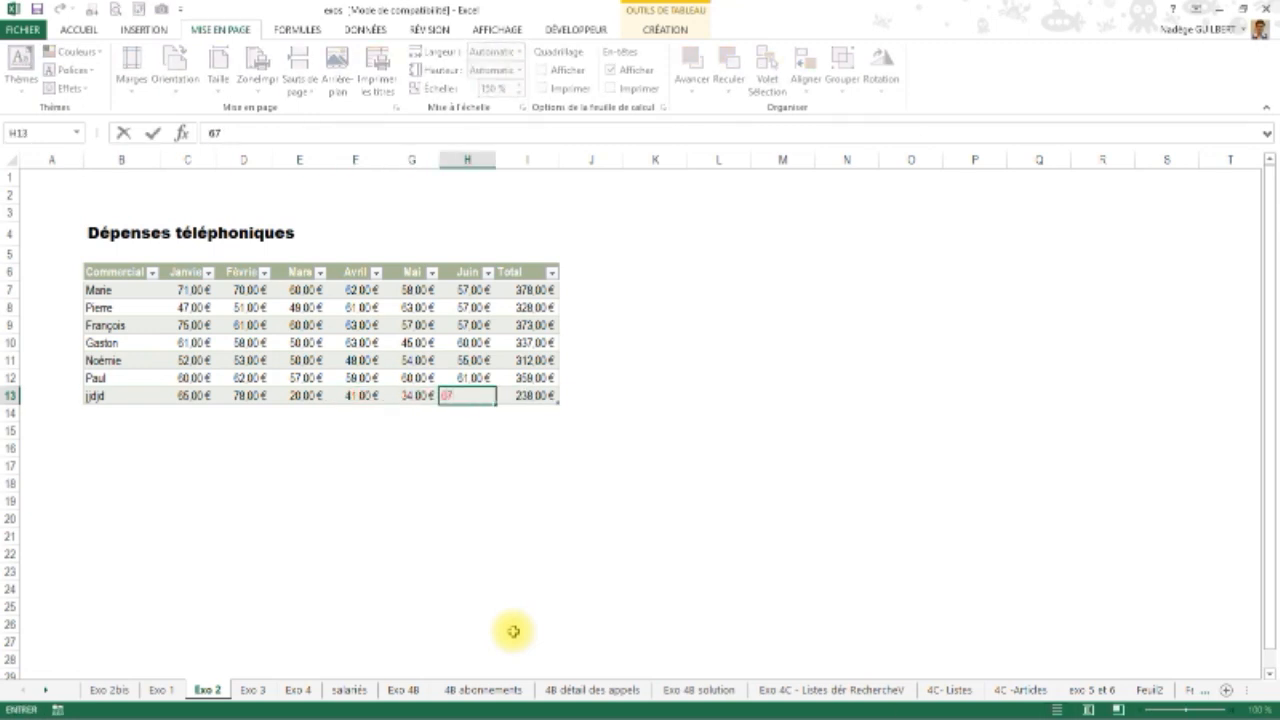
key(Return)
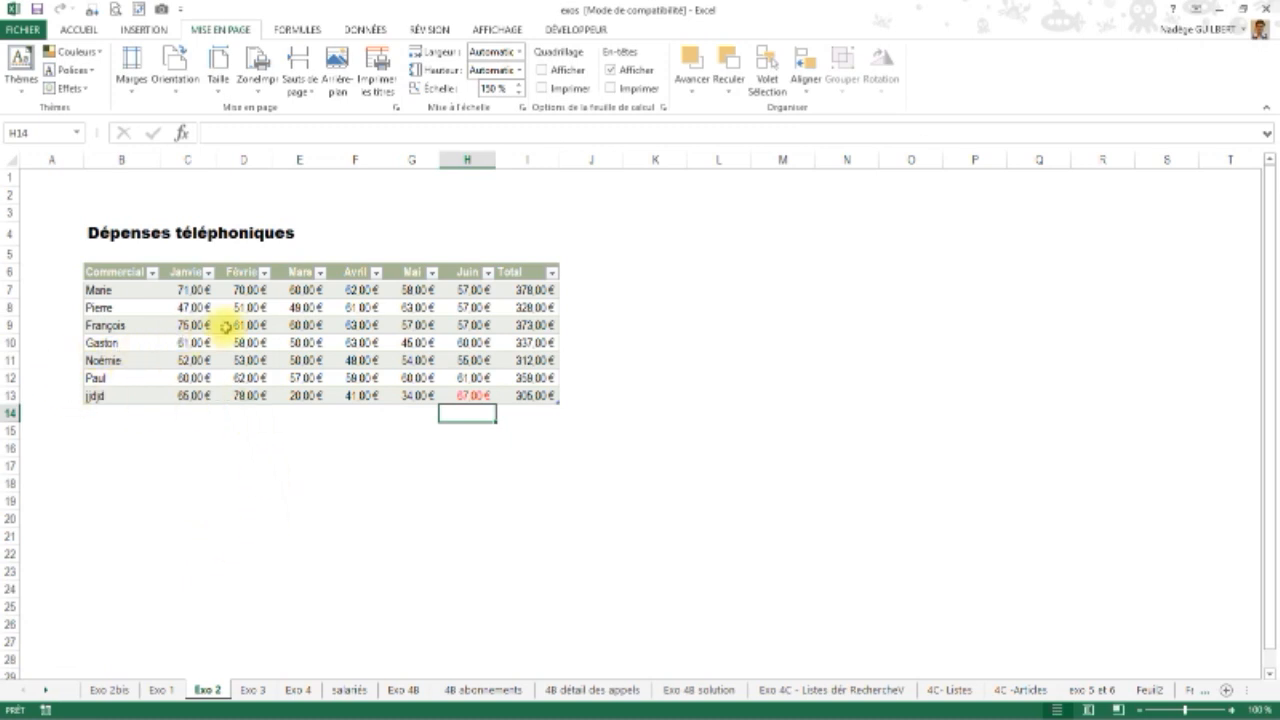
Turn off the table's filter buttons and turn on its first column, last column and banded columns style options
click(252, 344)
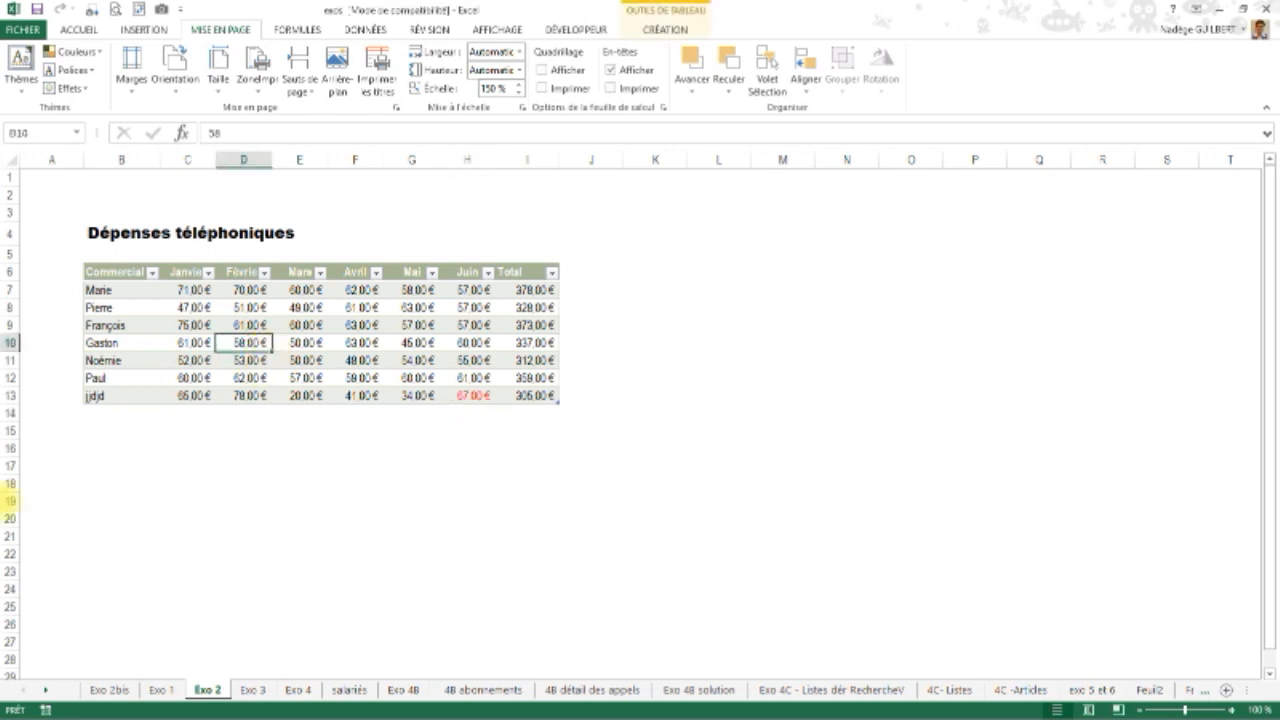
click(668, 30)
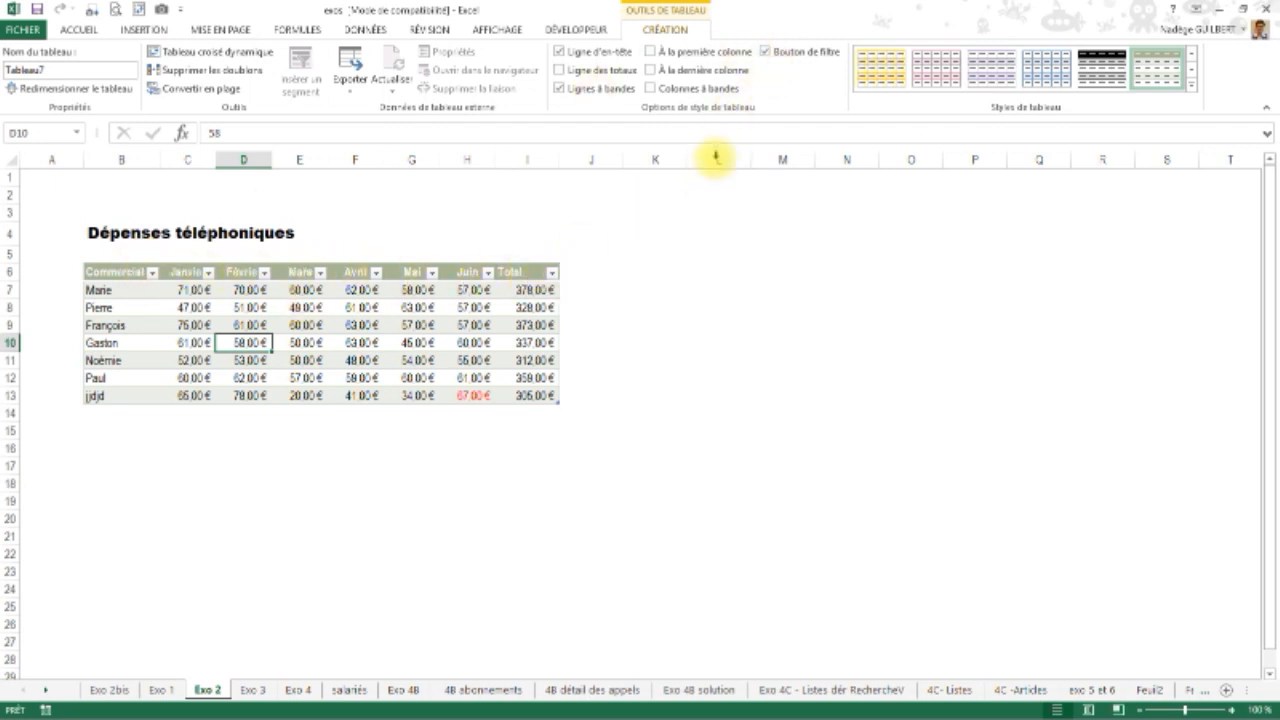
click(796, 58)
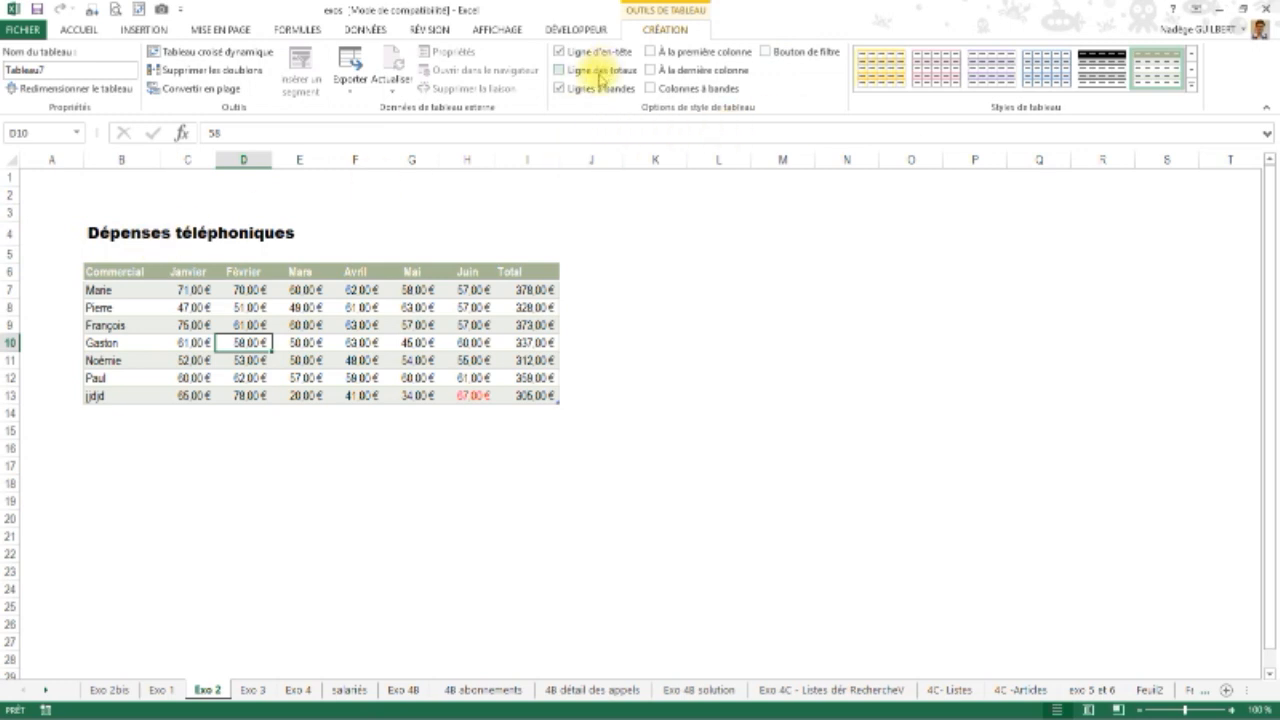
click(700, 54)
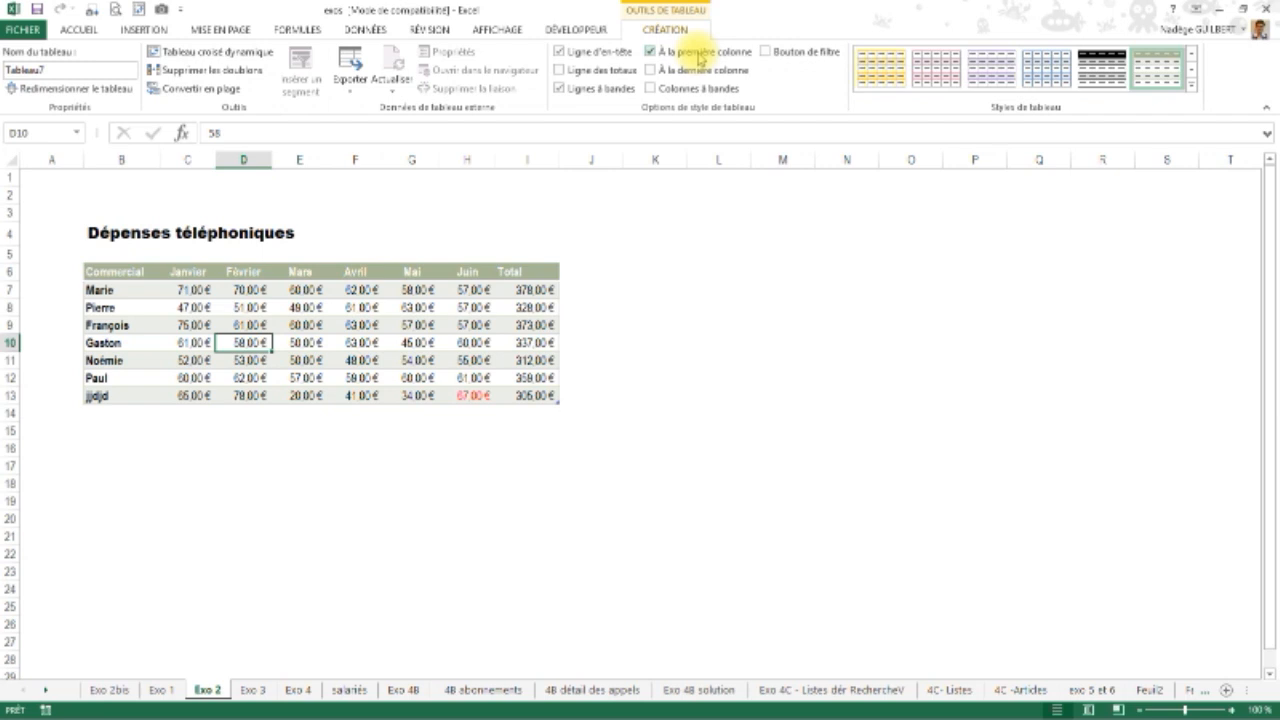
click(697, 76)
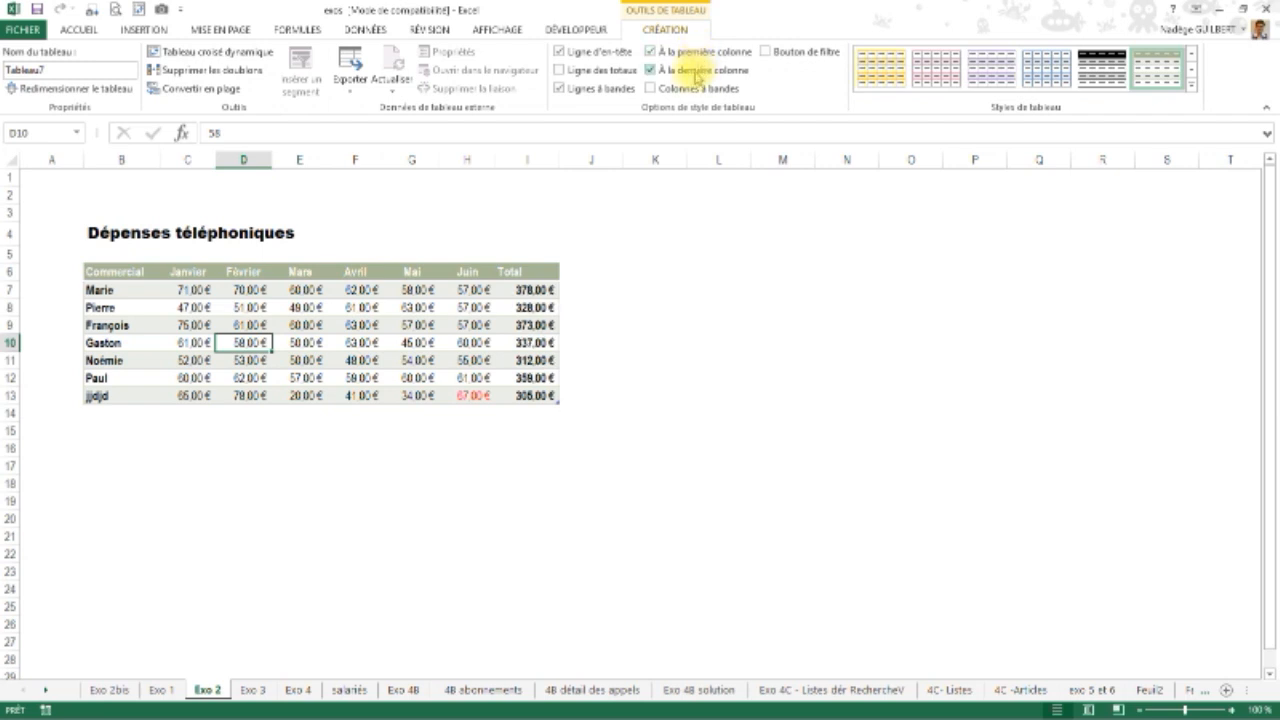
click(678, 90)
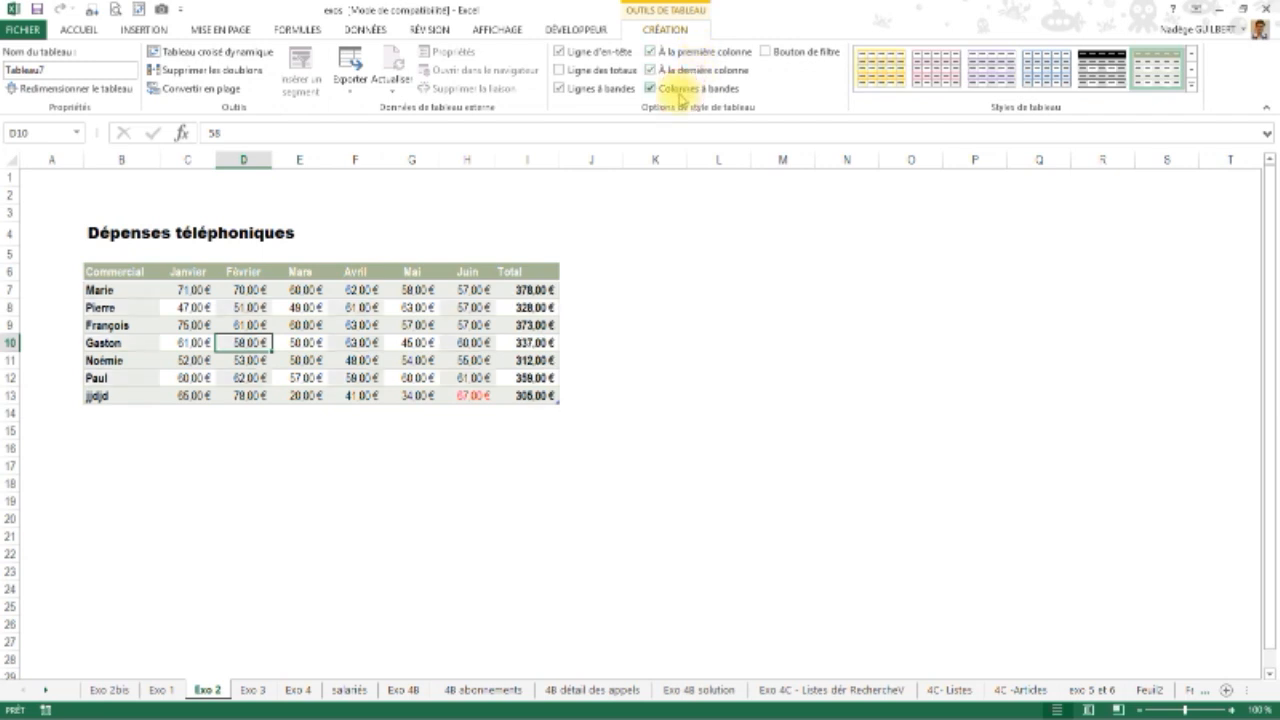
Turn off the table's banded columns option, and switch its banded rows off and back on
click(680, 92)
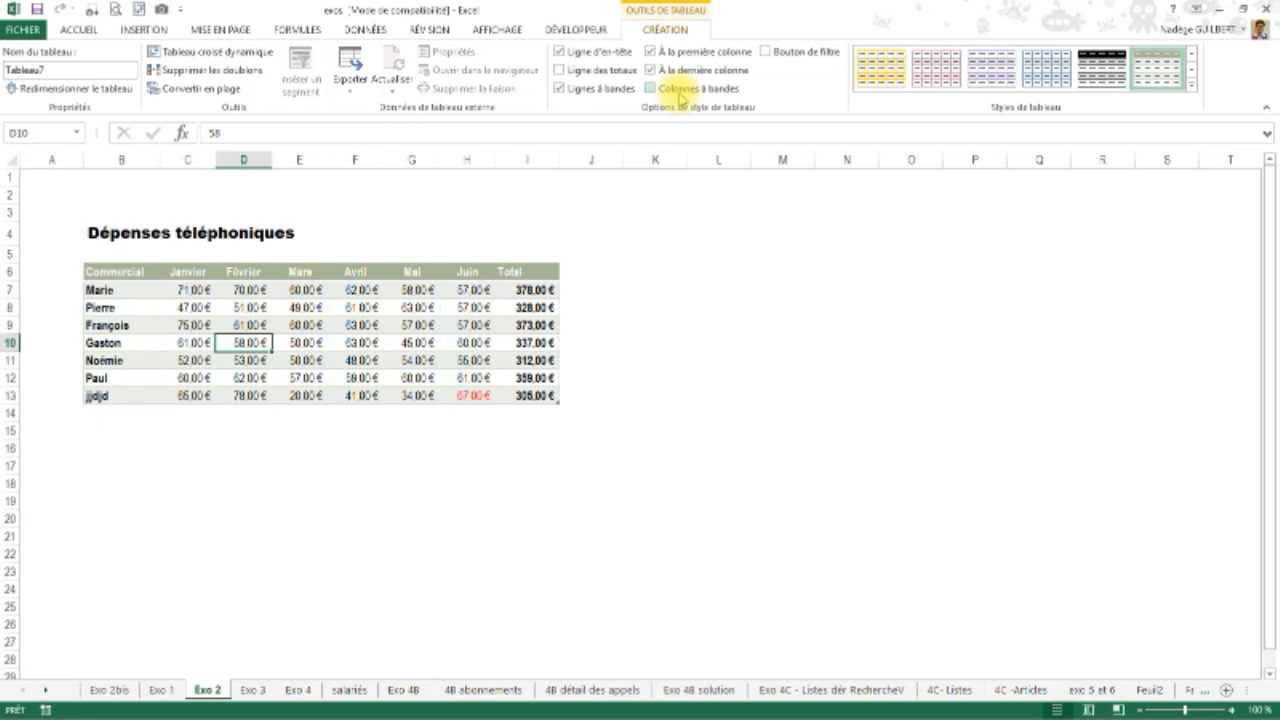
click(601, 90)
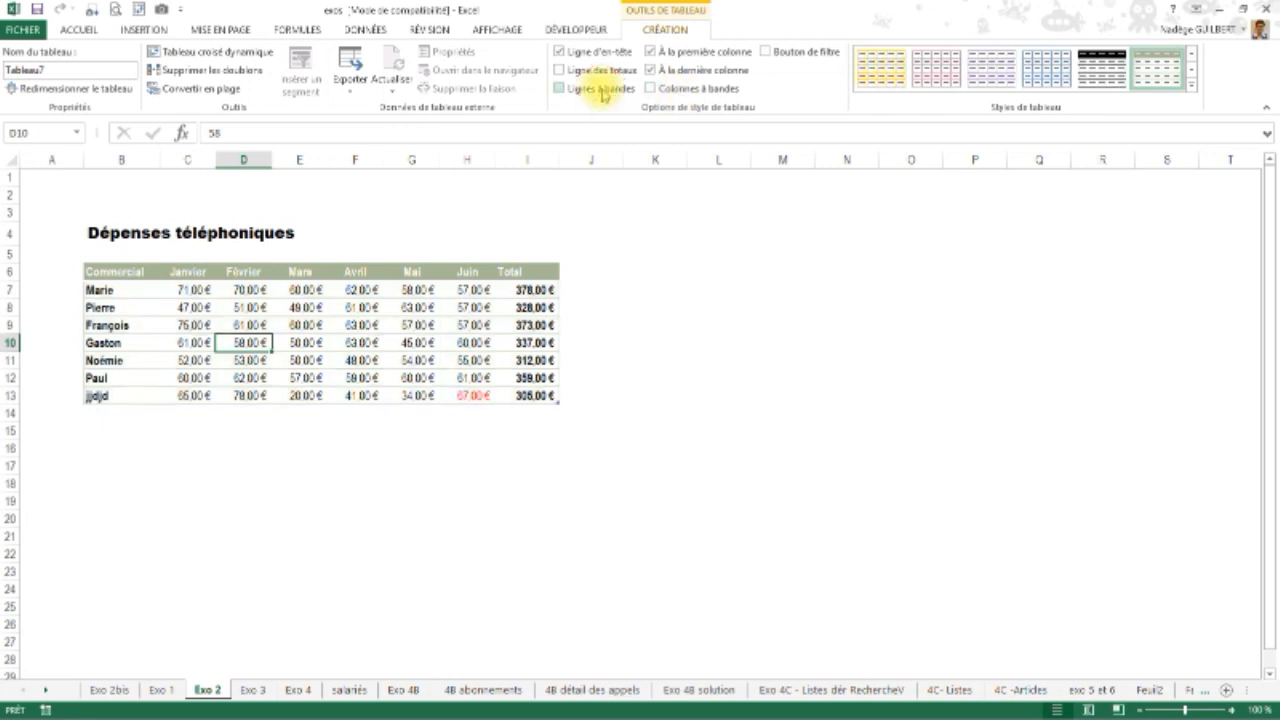
click(601, 90)
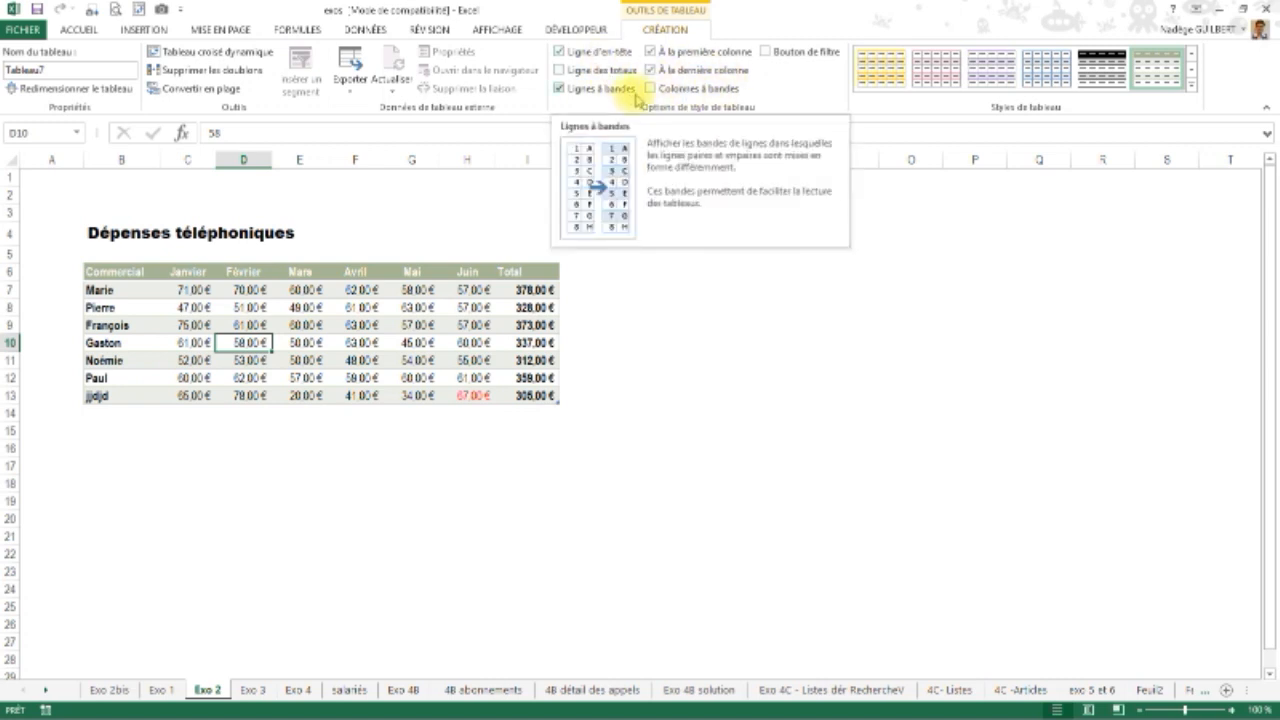
Convert the phone expenses table back into a normal cell range
click(300, 361)
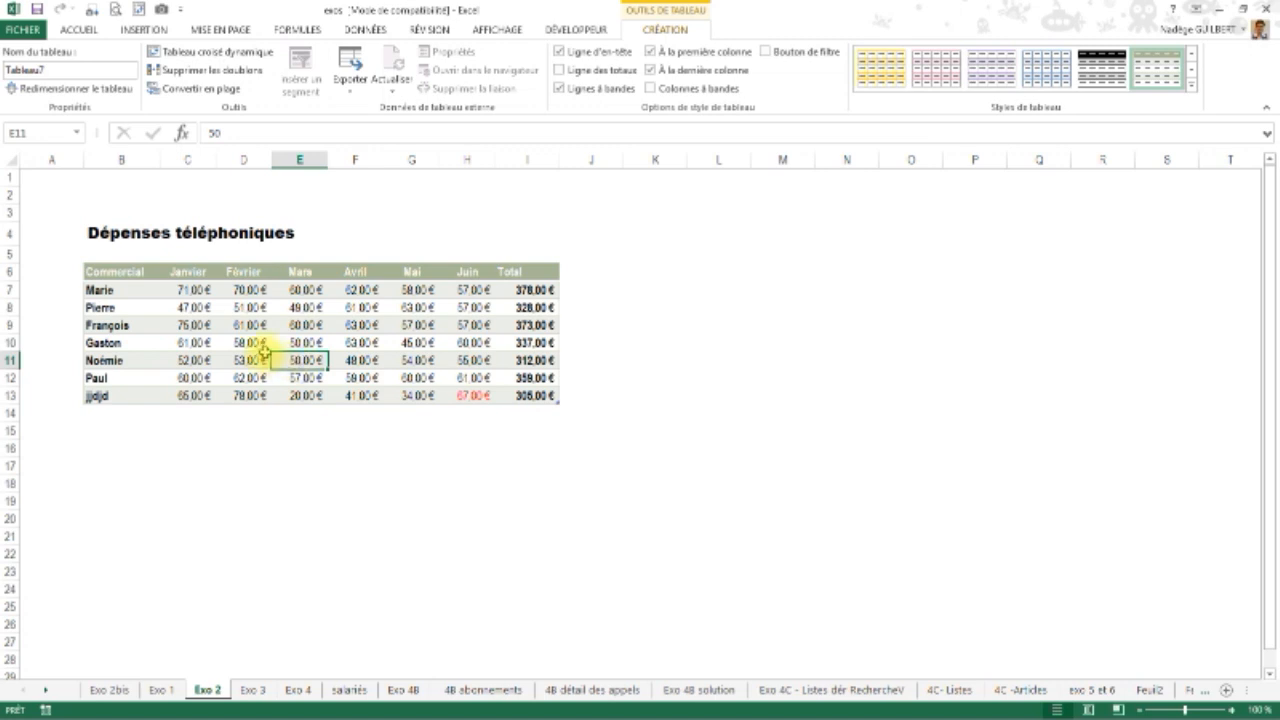
click(196, 93)
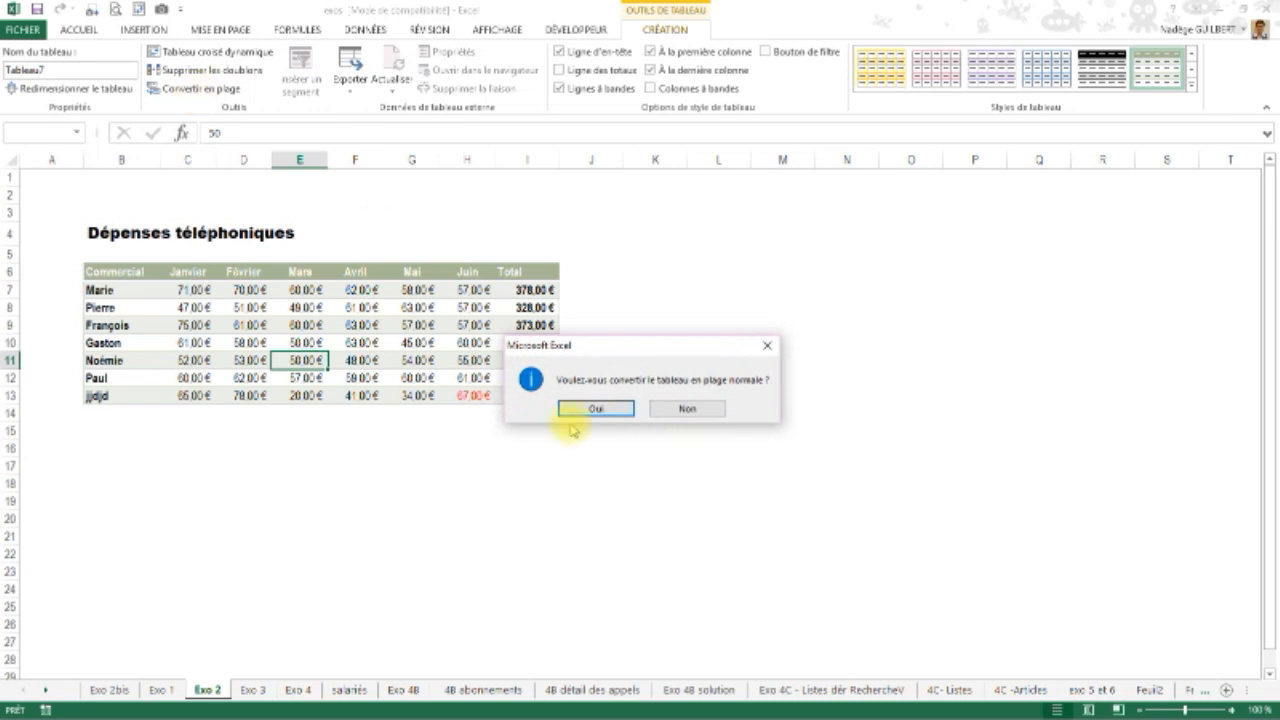
click(612, 409)
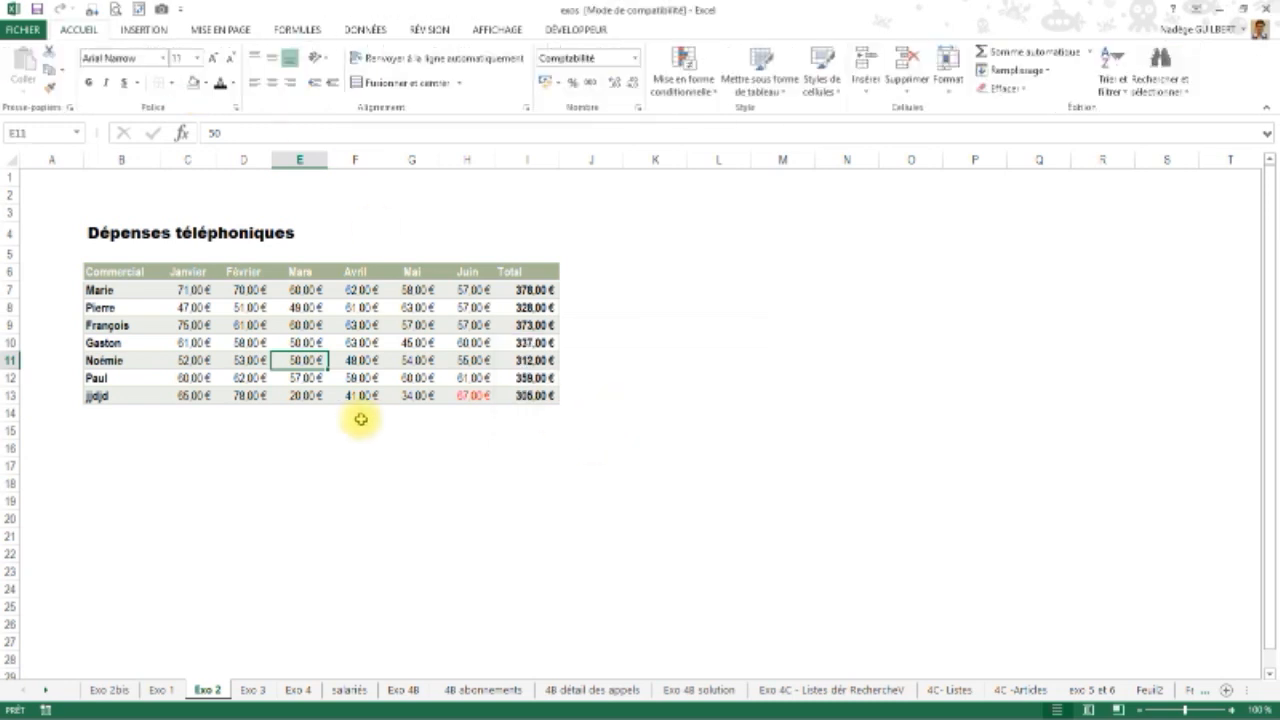
Add an entry named djjd in row 14, with 25 for Janvier, 27 for Février and 52 for Mars
click(134, 412)
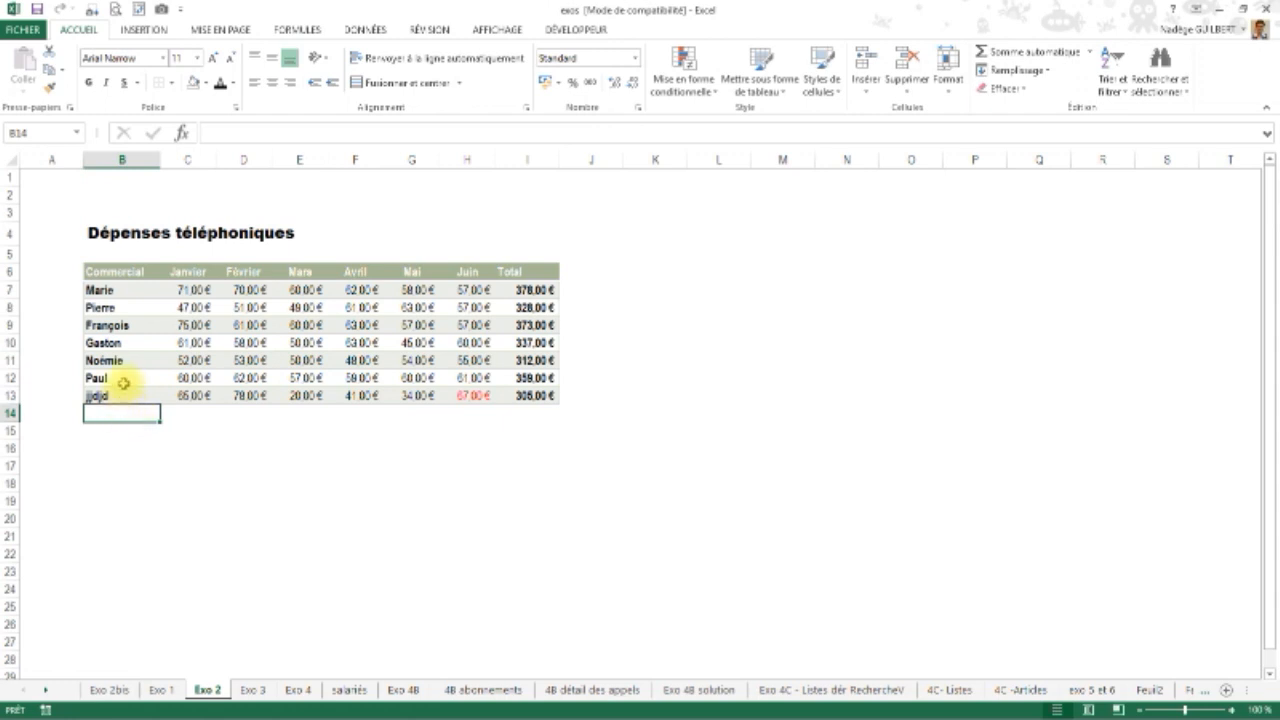
text(djjd)
key(Tab)
text(25)
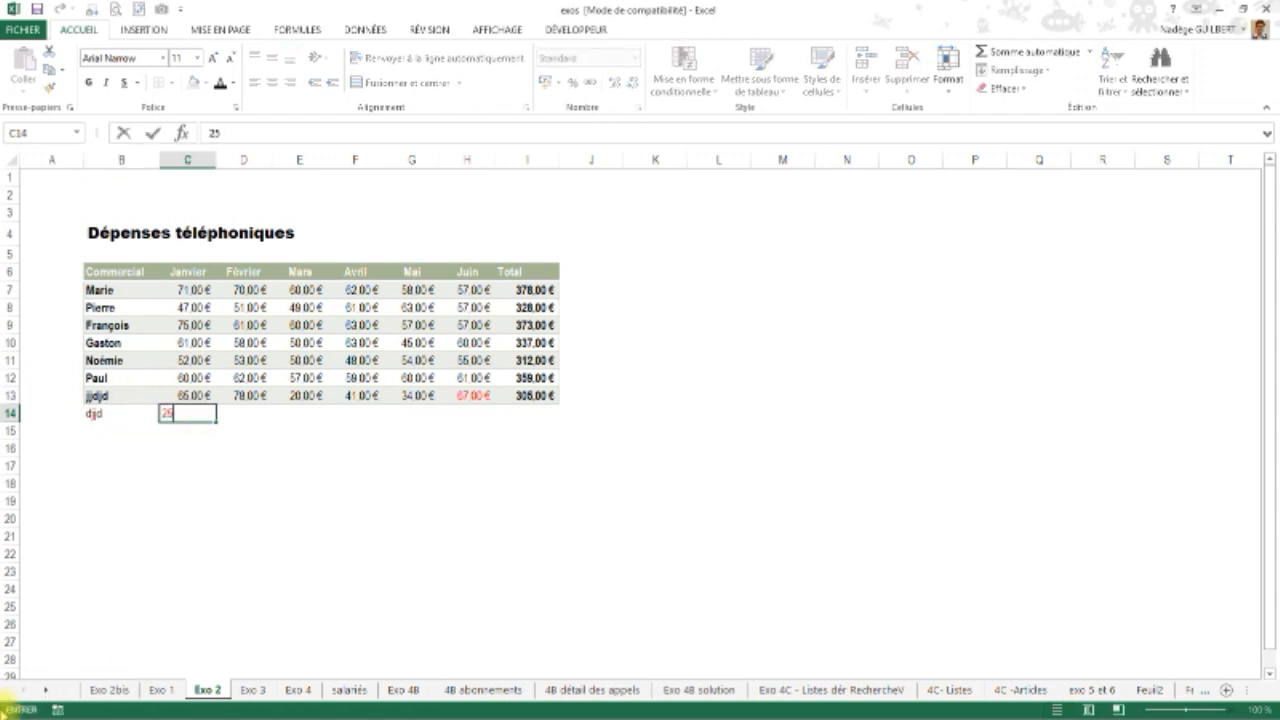
key(Tab)
text(2)
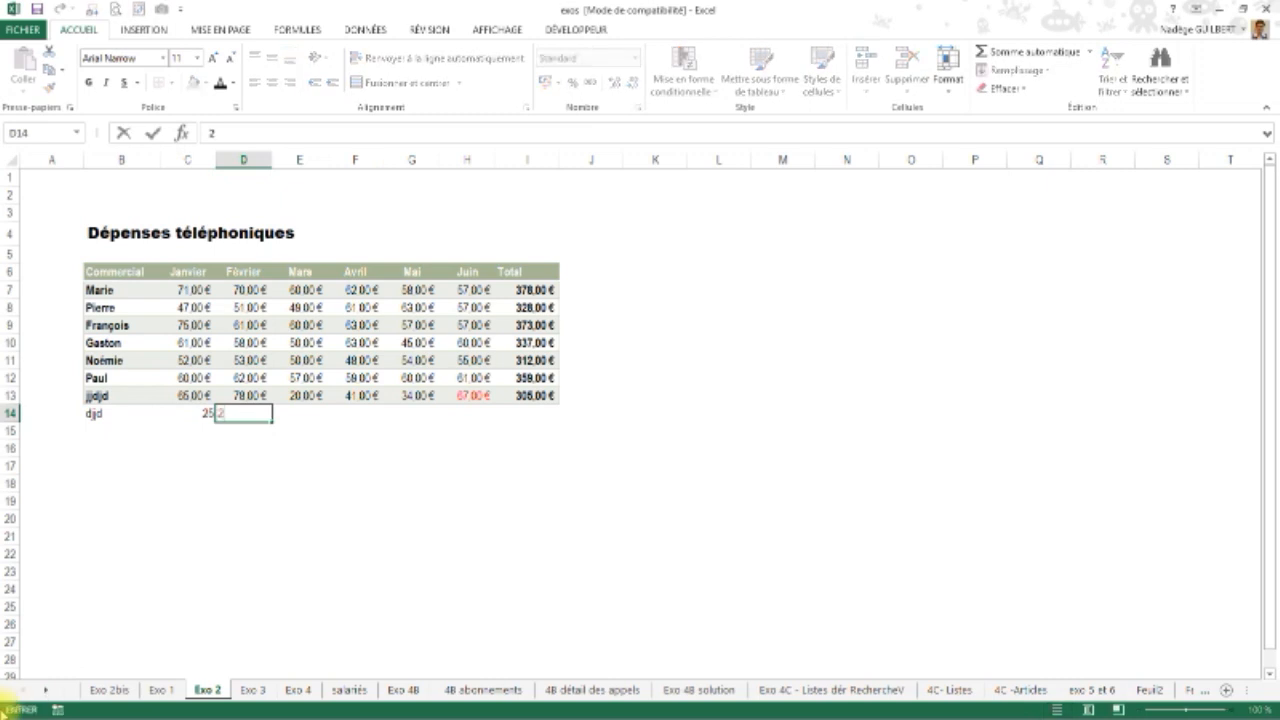
key(Tab)
text(52)
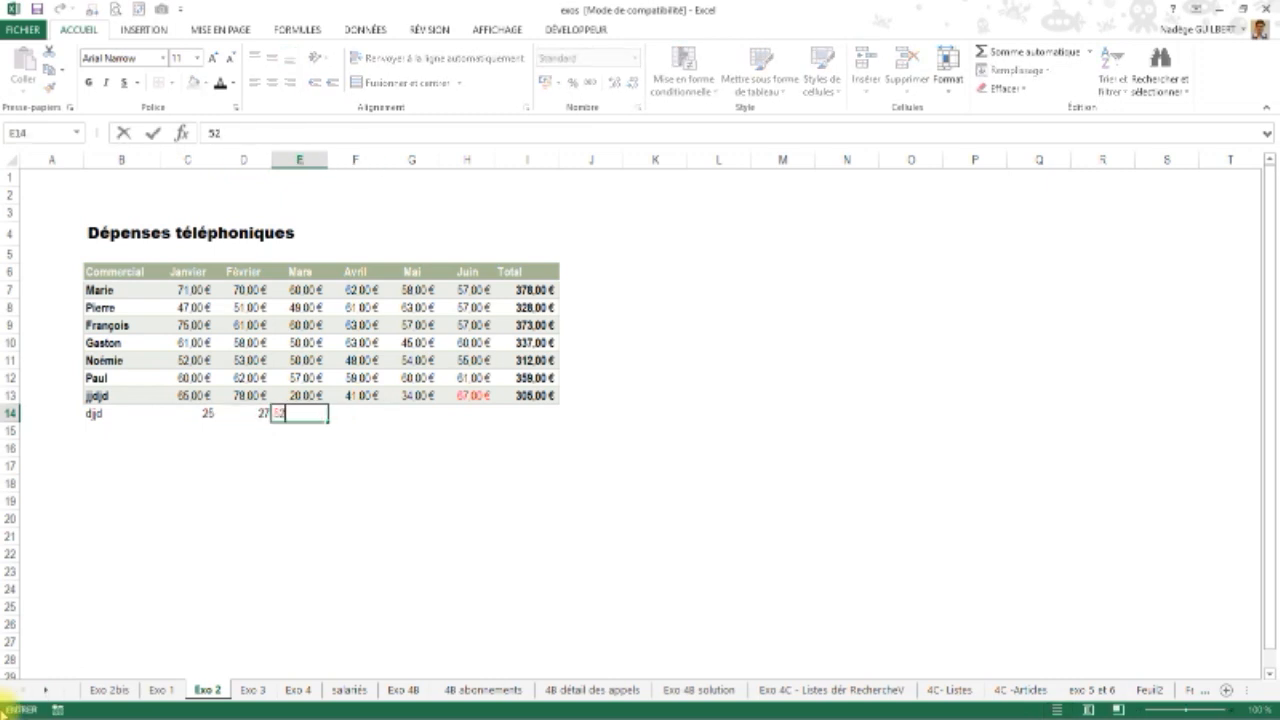
key(Tab)
Add an entry named kkgk in row 15, with 14 for Janvier and 258 for Février
click(120, 428)
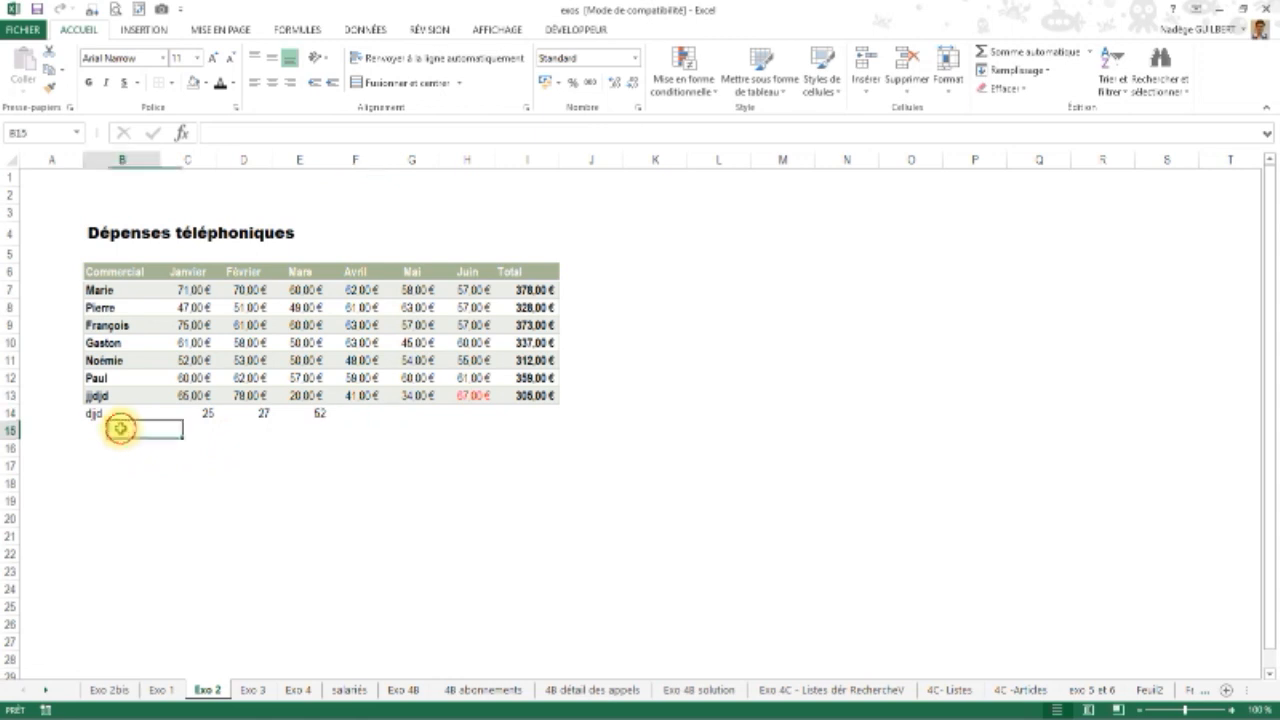
text(kkgs)
key(Tab)
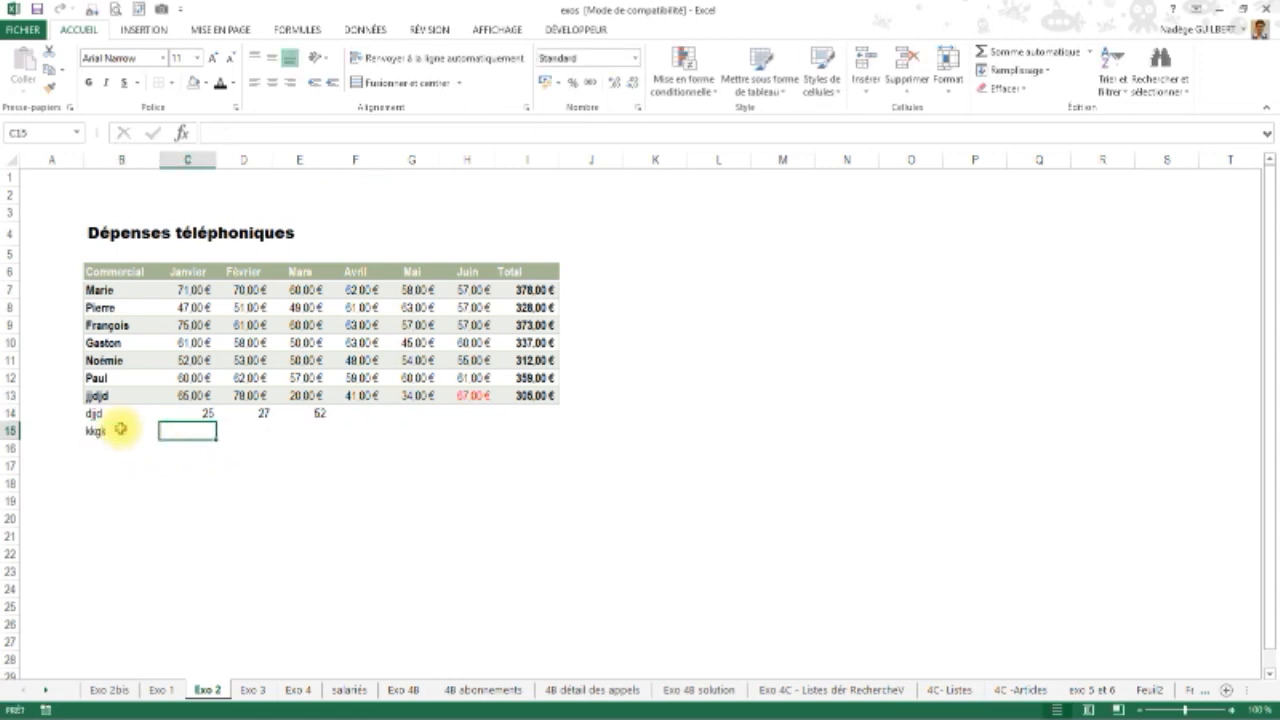
text(14)
key(Tab)
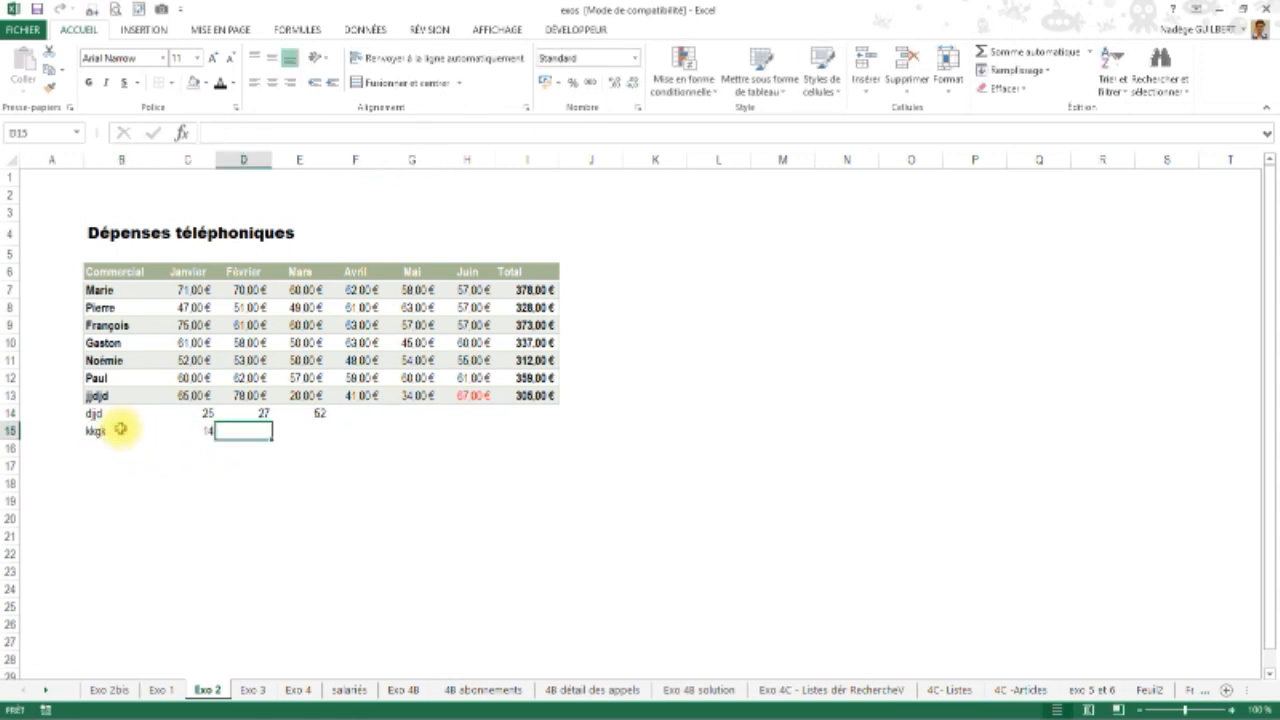
text(258)
key(Tab)
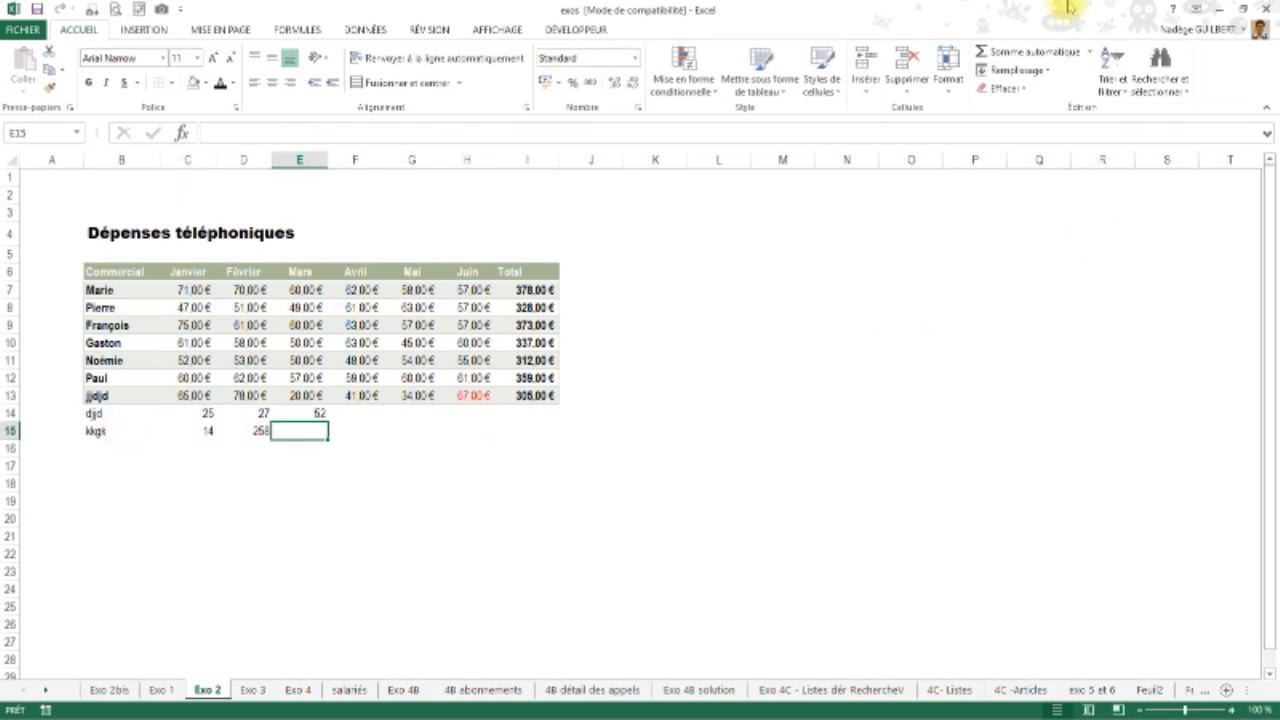
In Classeur1, format the client data B1:E40 as a table with headers, using the orange medium style
click(437, 427)
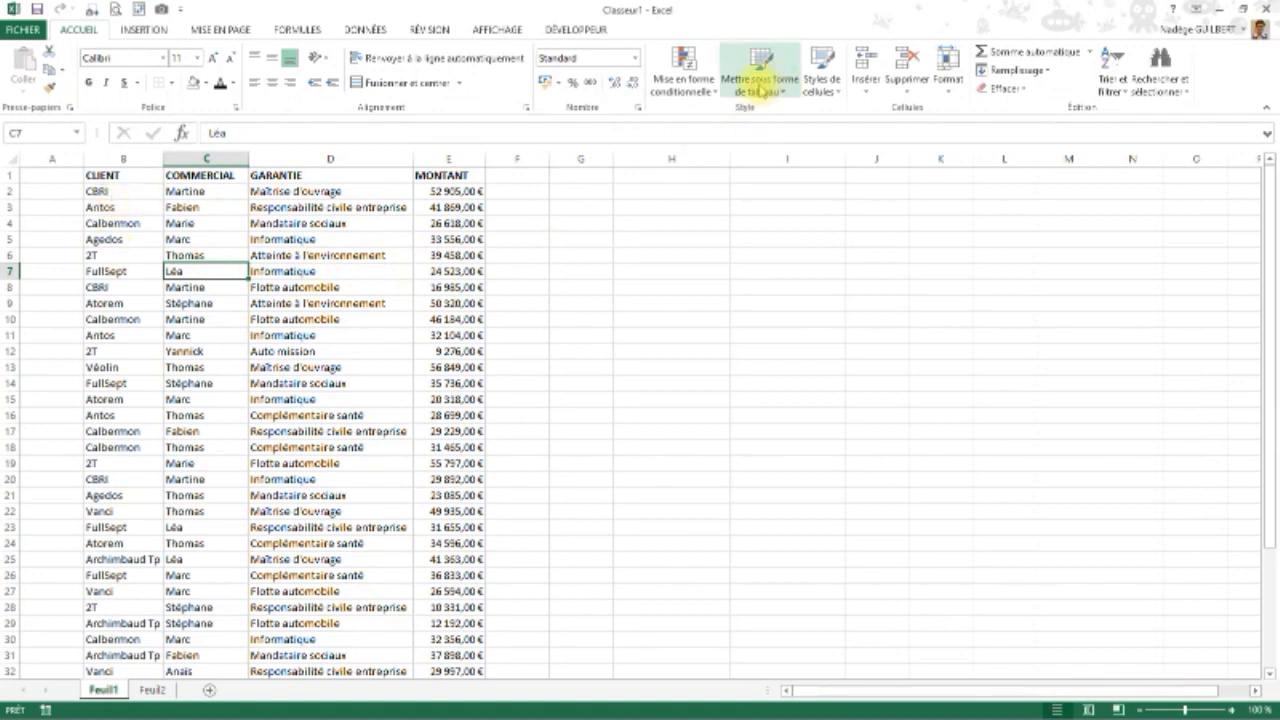
click(760, 68)
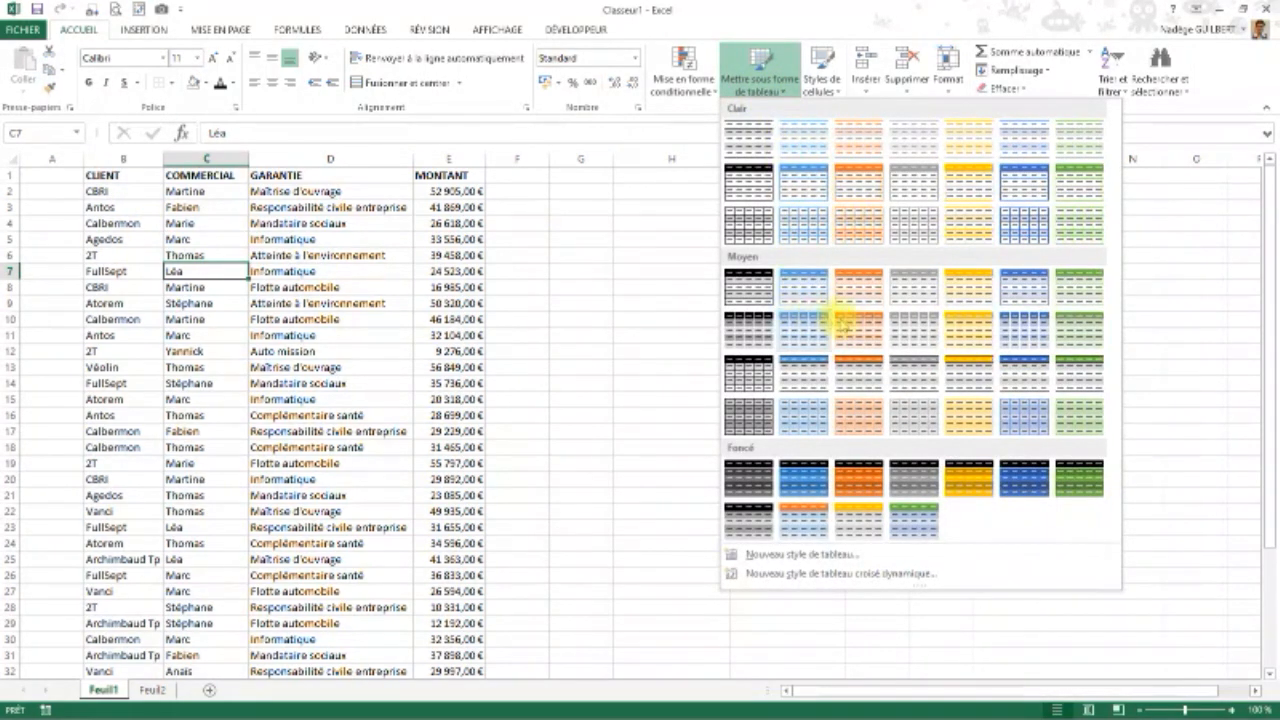
click(860, 286)
click(900, 443)
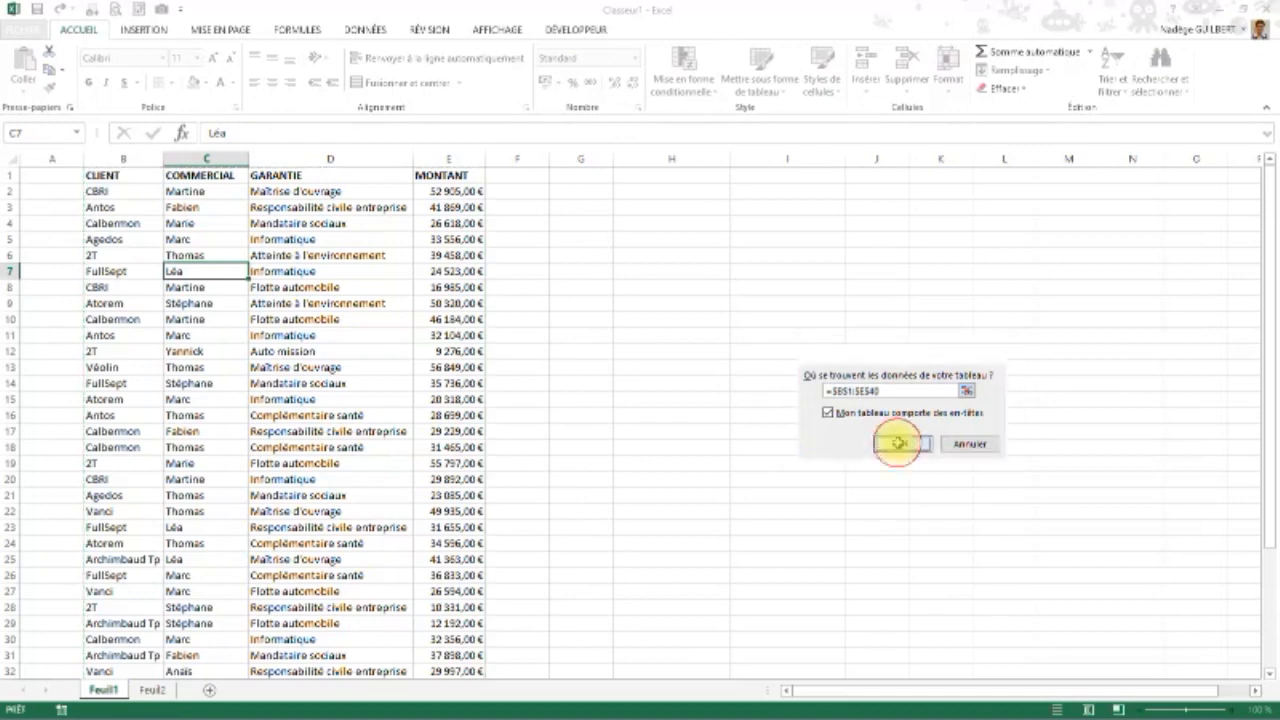
click(572, 412)
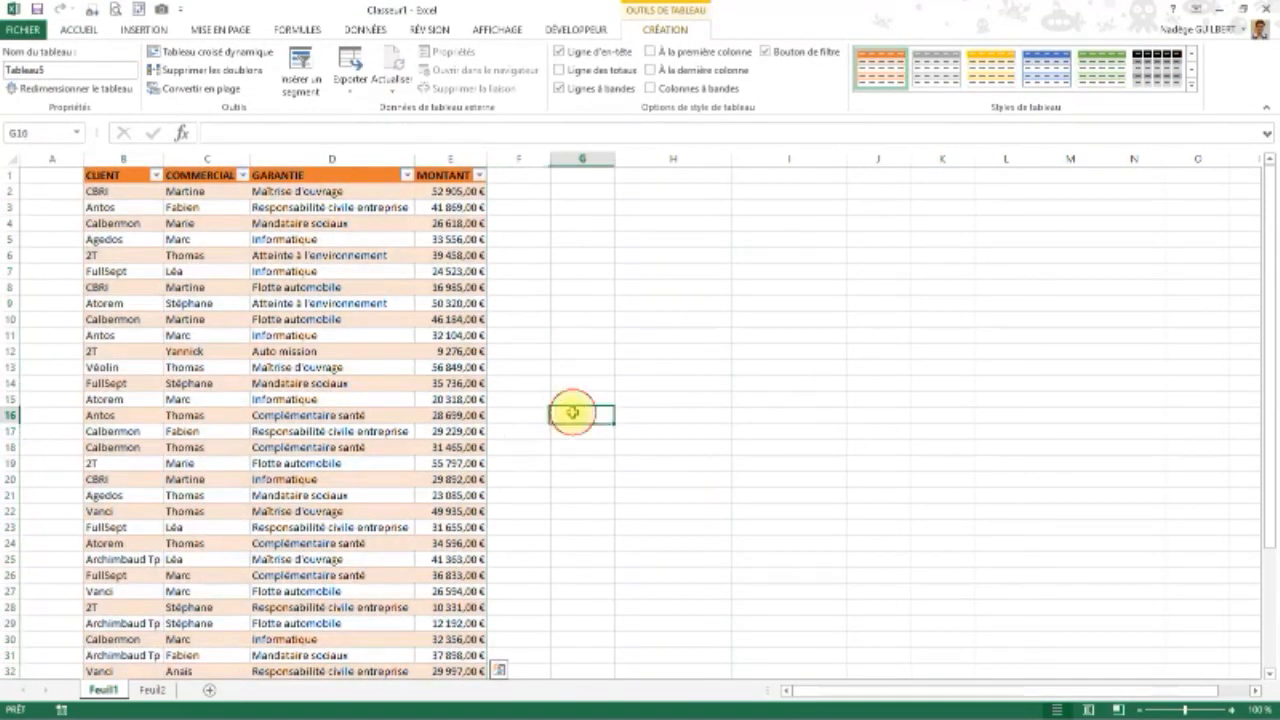
Create a pivot table from the client table and place it at cell G6 of the existing sheet
click(287, 381)
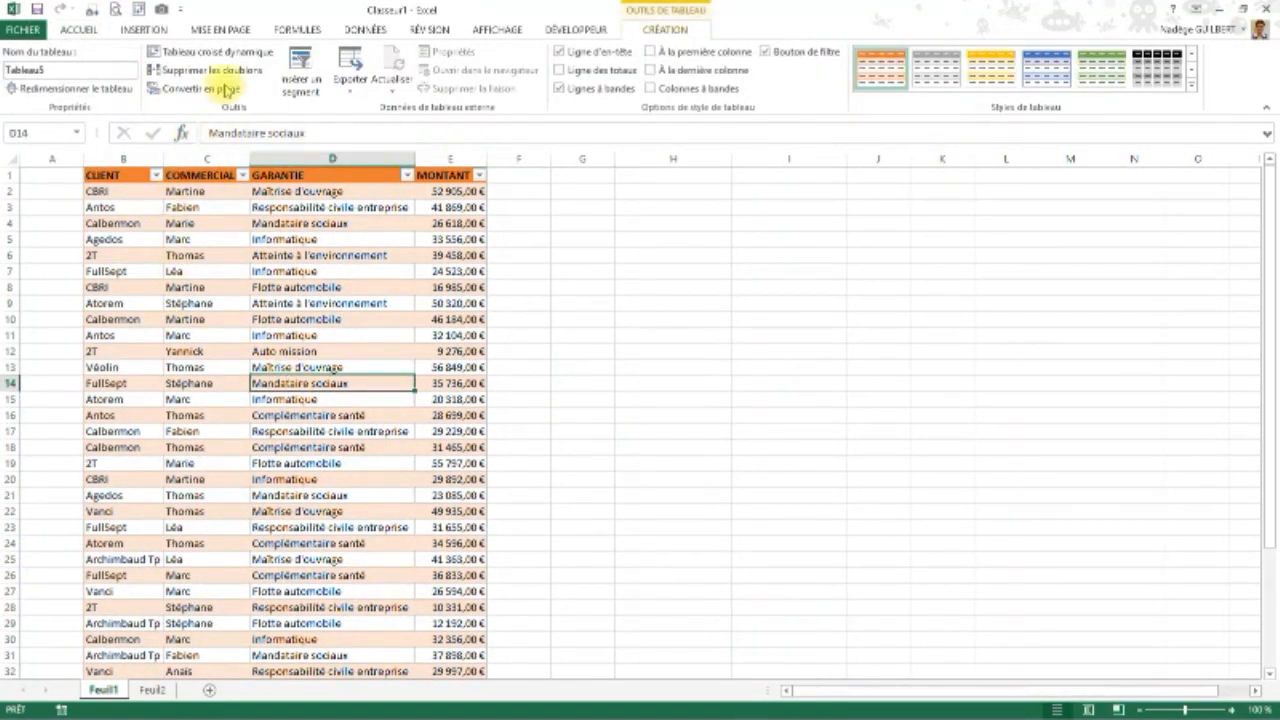
click(145, 30)
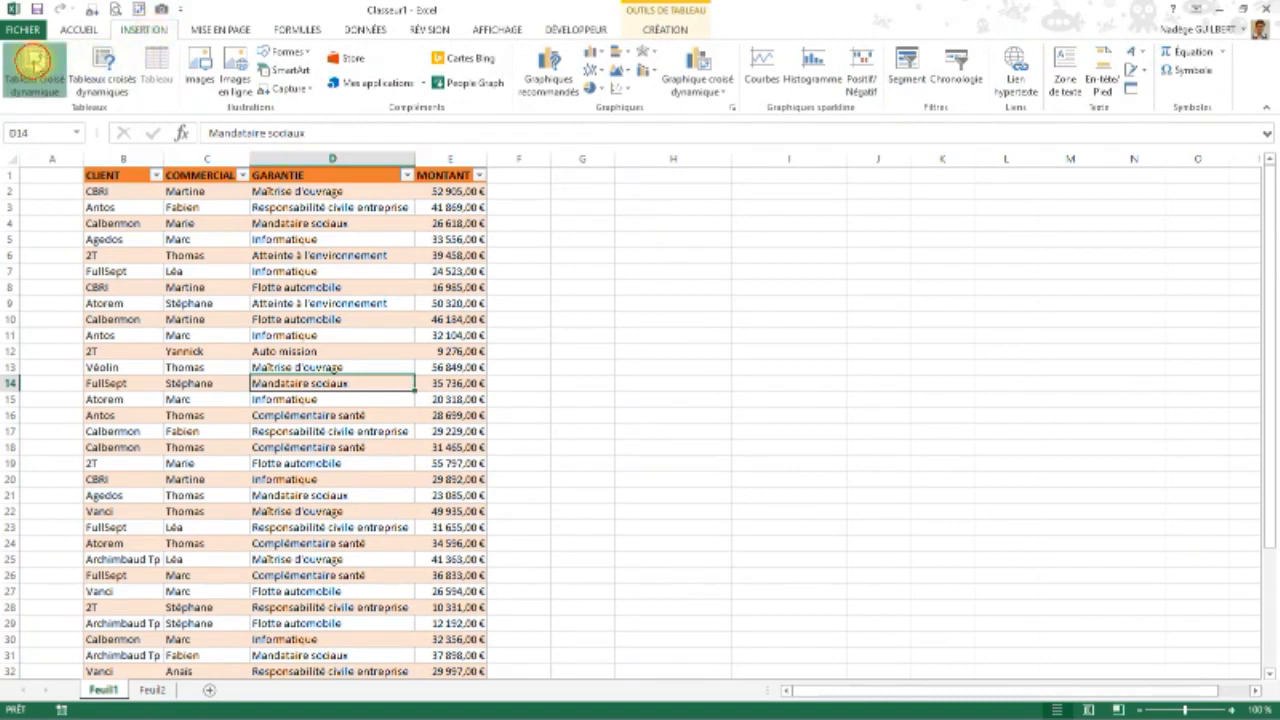
click(32, 65)
click(758, 439)
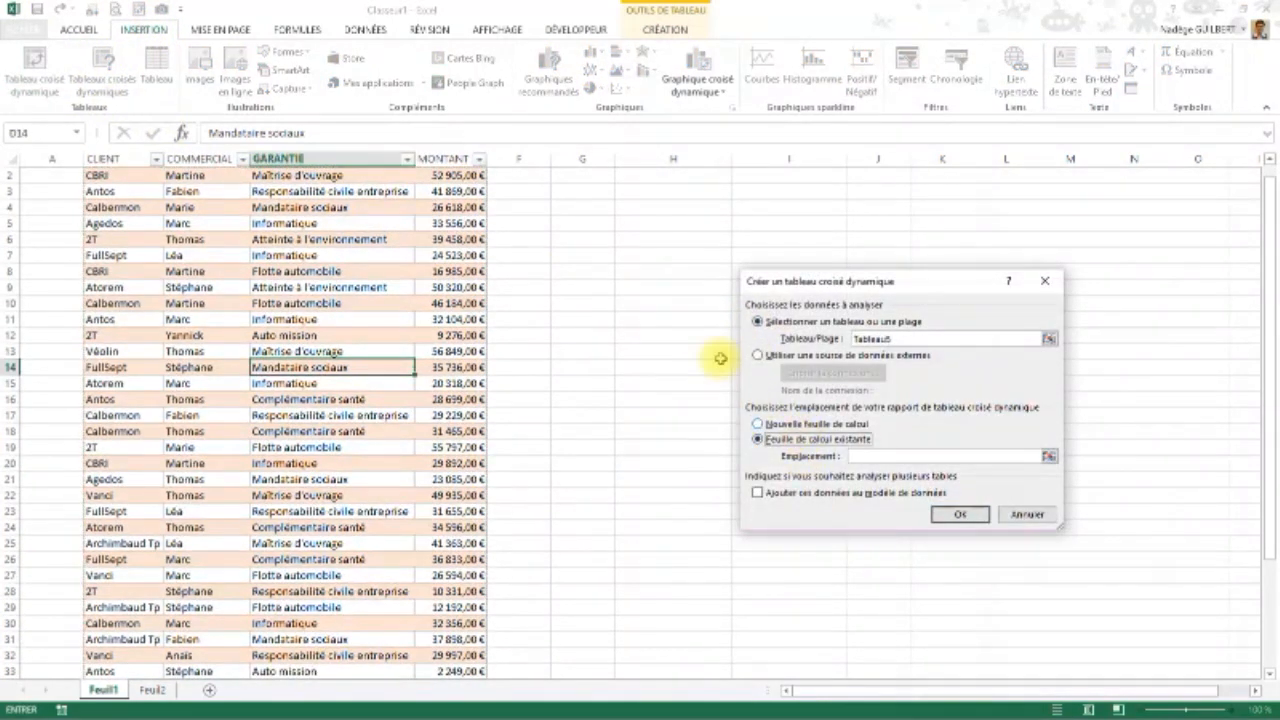
click(590, 237)
click(958, 514)
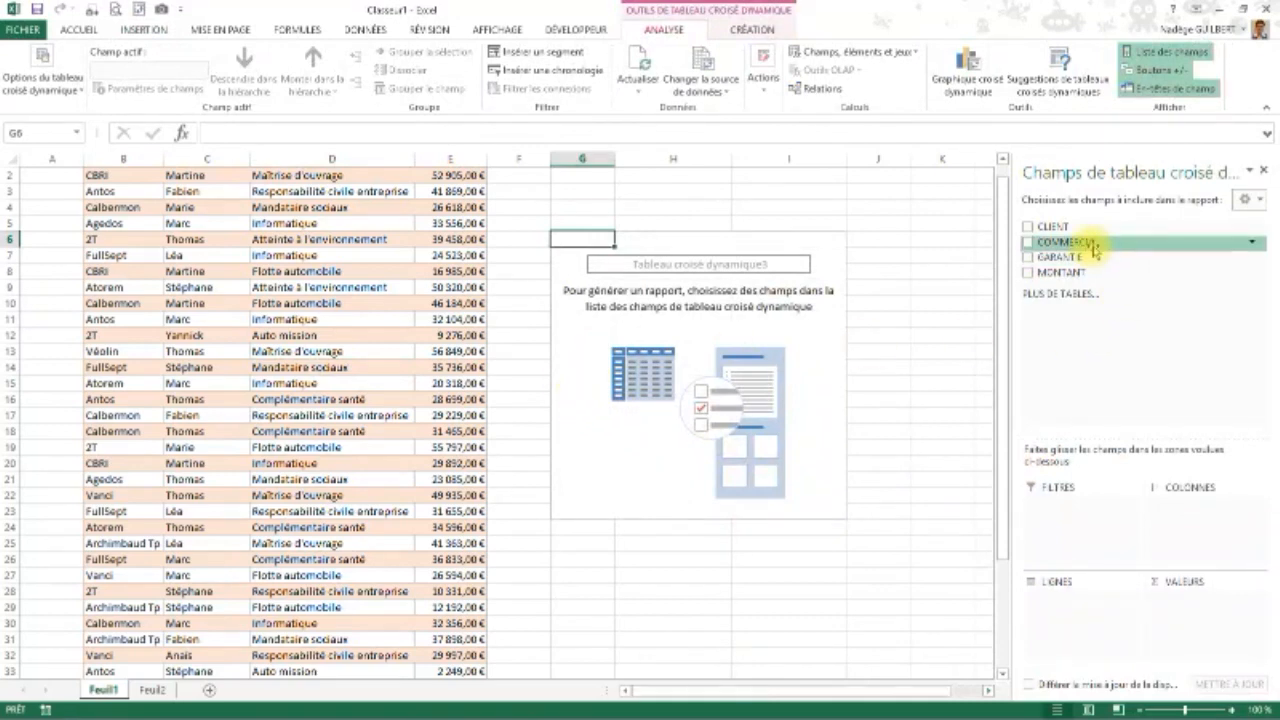
Summarise MONTANT by COMMERCIAL rows in the pivot table and format the sums as Monétaire with 2 decimals and the € symbol
drag(1075, 242, 1080, 598)
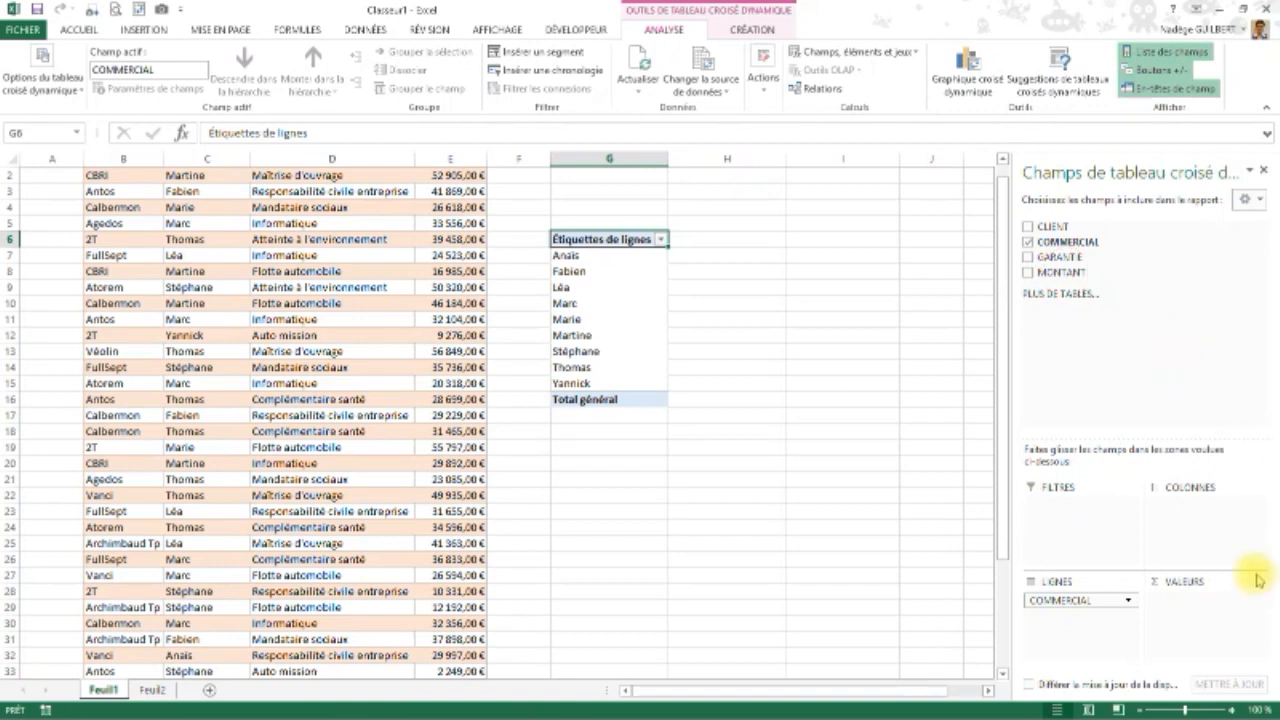
drag(1058, 274, 1208, 601)
click(771, 253)
right_click(767, 258)
click(808, 305)
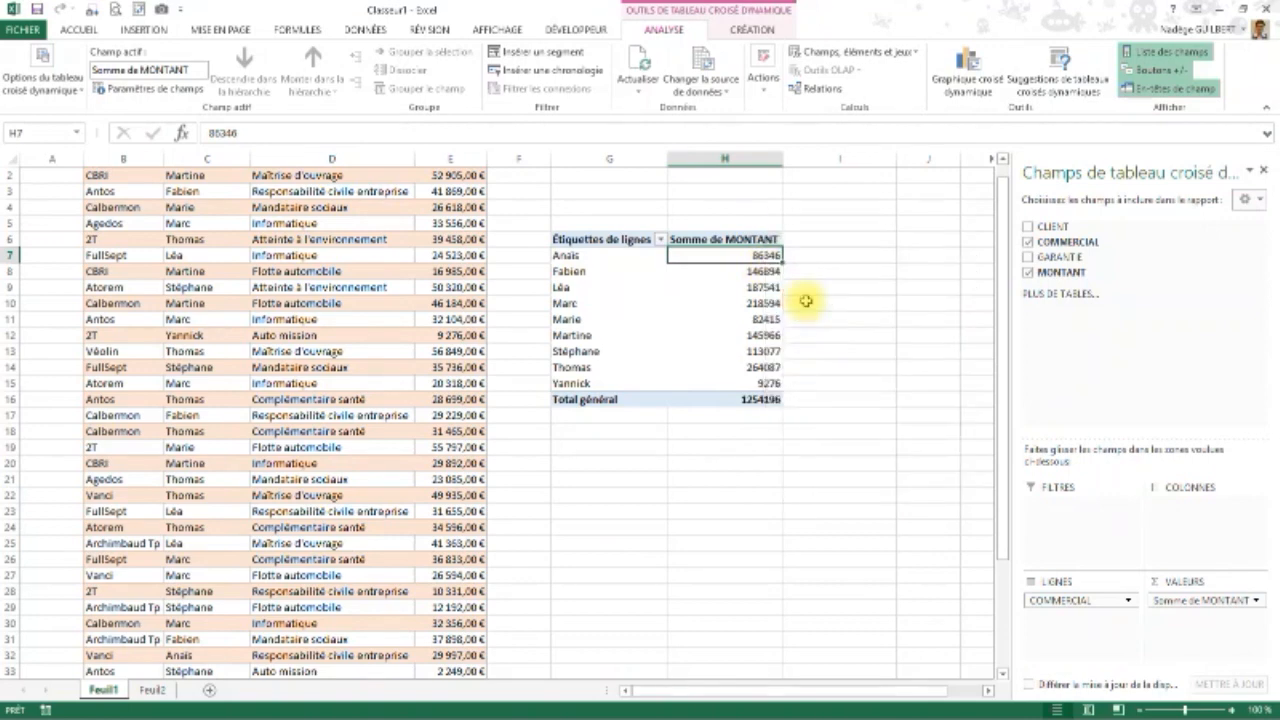
click(630, 199)
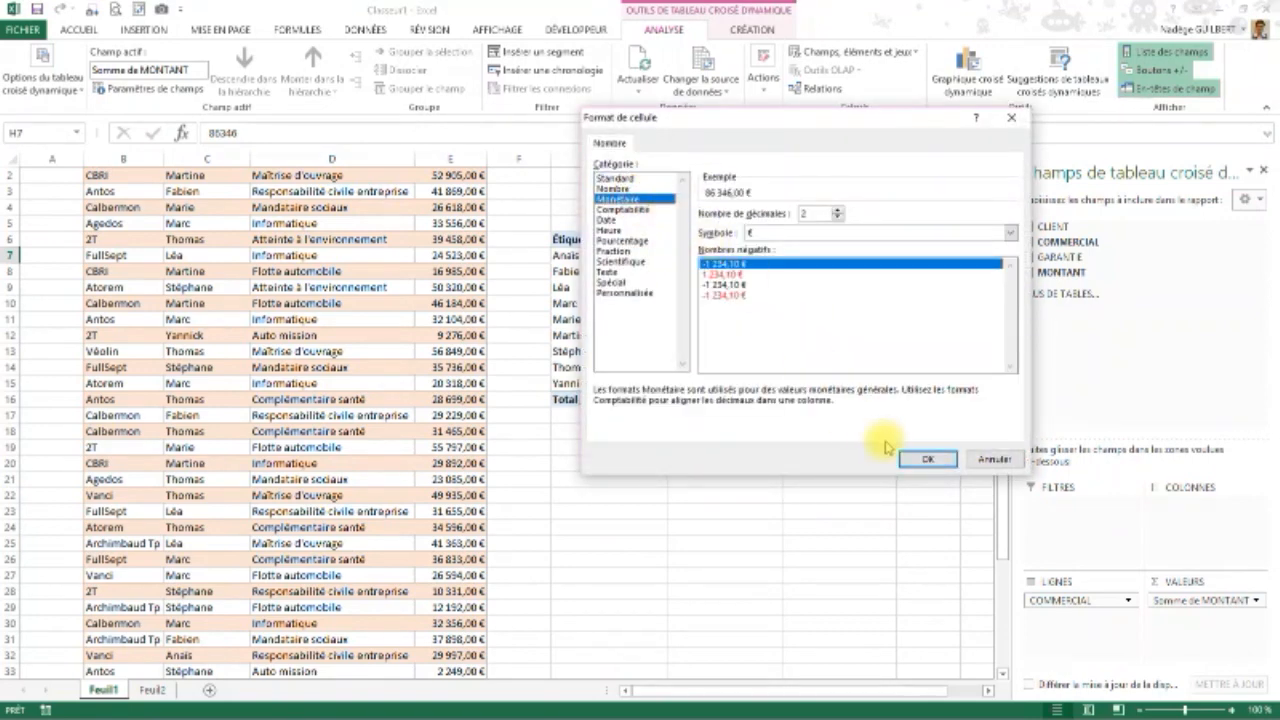
click(927, 459)
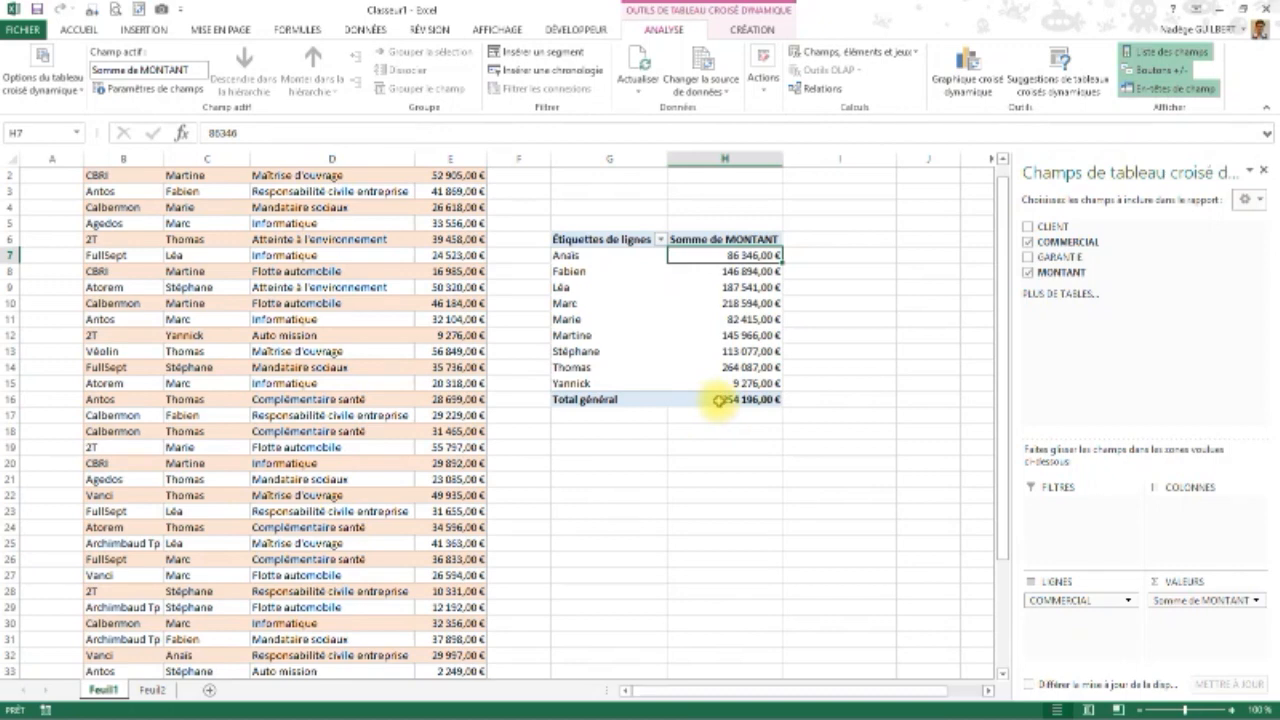
Check the pivot table's grand total and add a totals row to the source client table
mouse_move(712, 401)
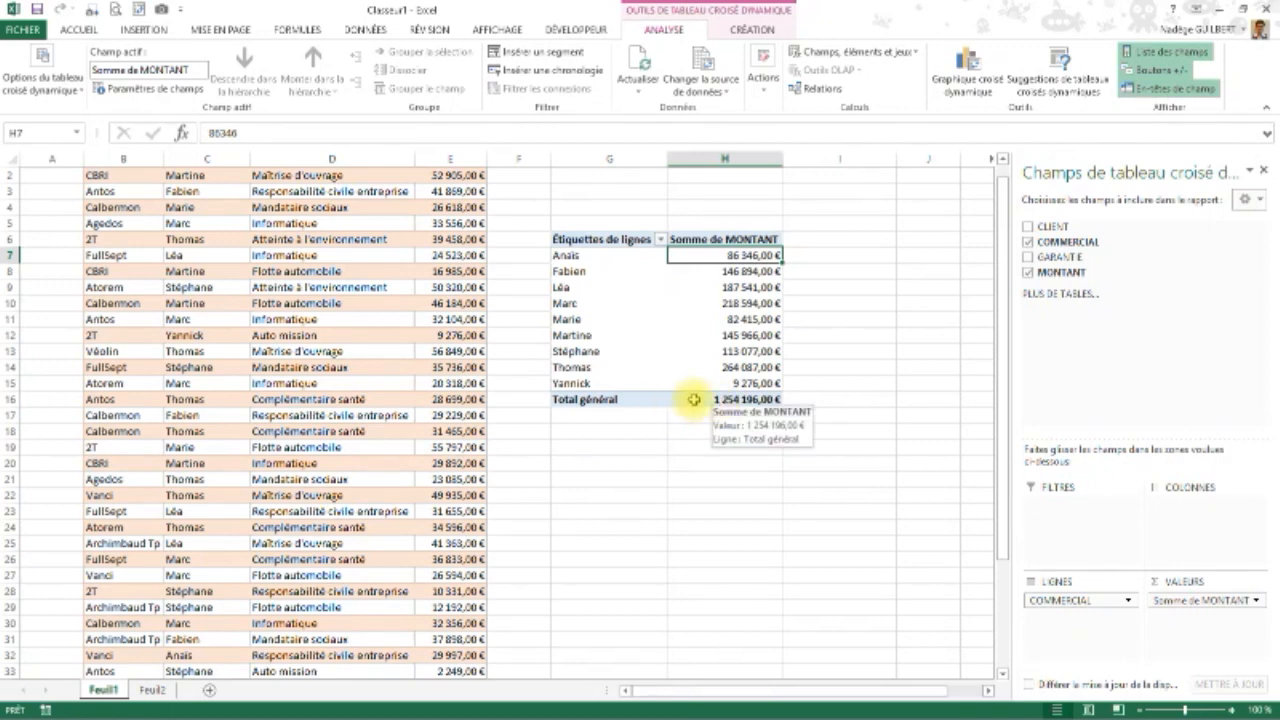
click(703, 400)
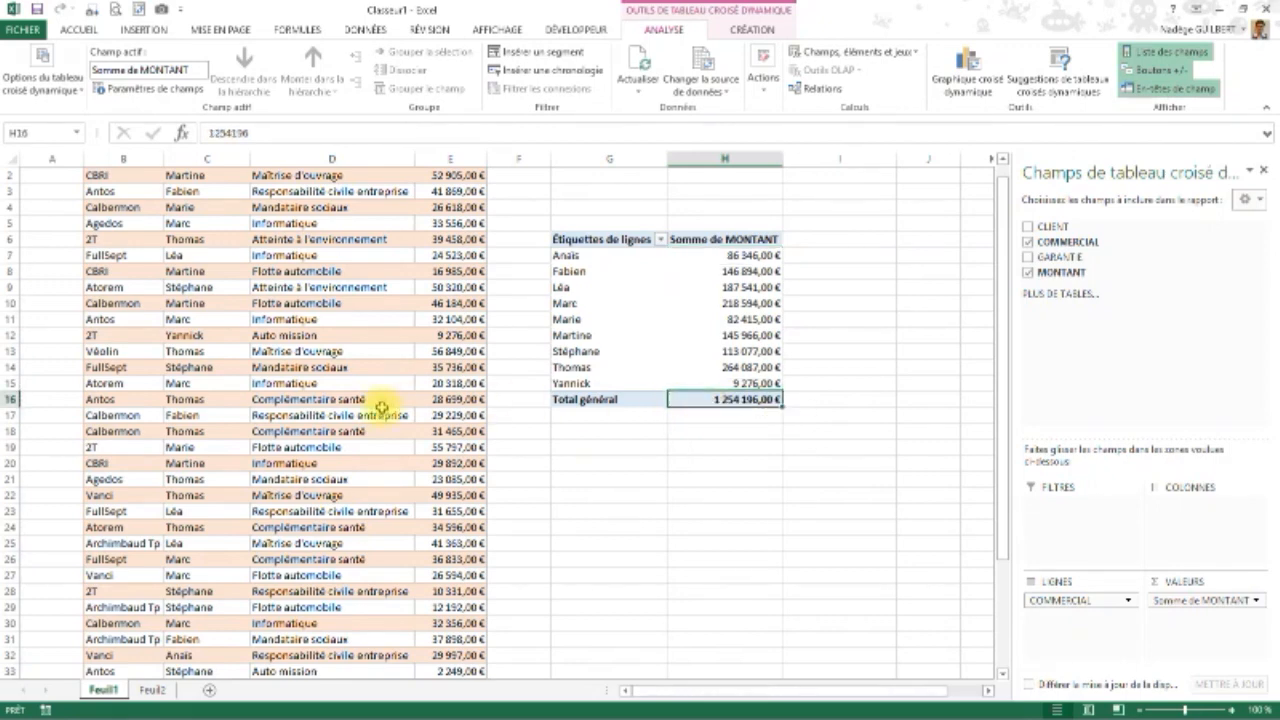
scroll(288, 389, down, 4)
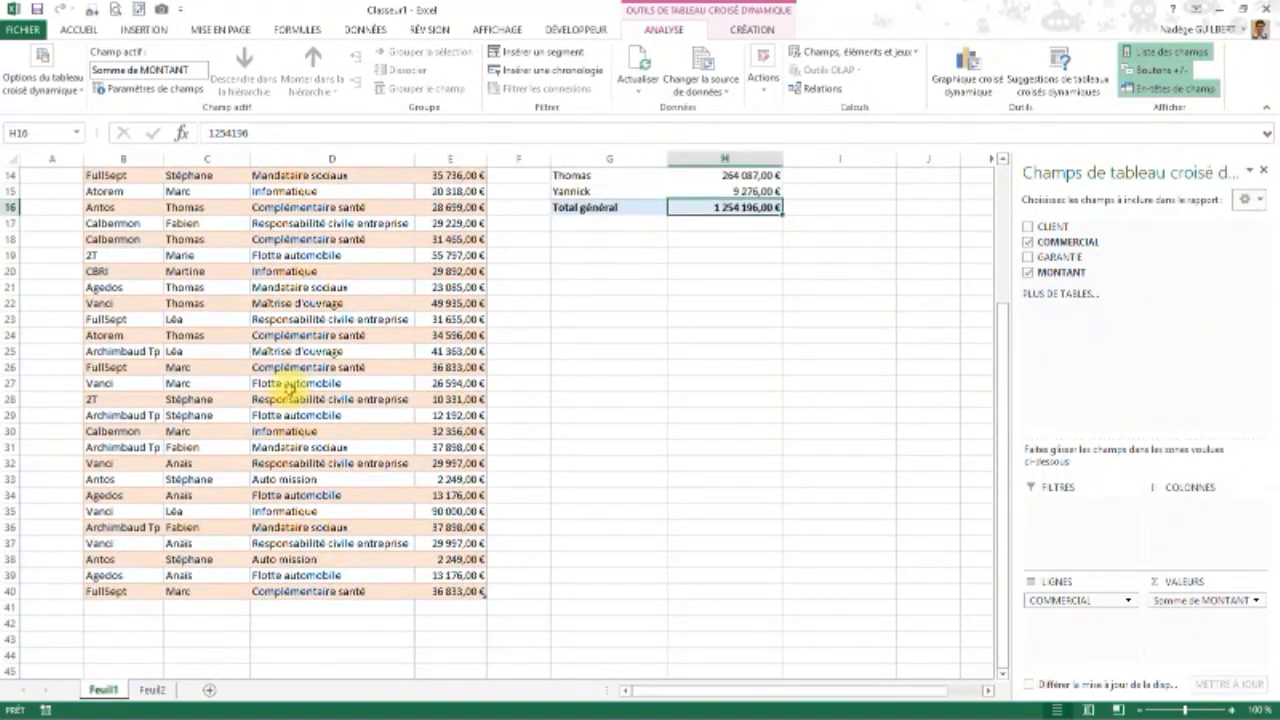
scroll(288, 389, up, 4)
click(284, 366)
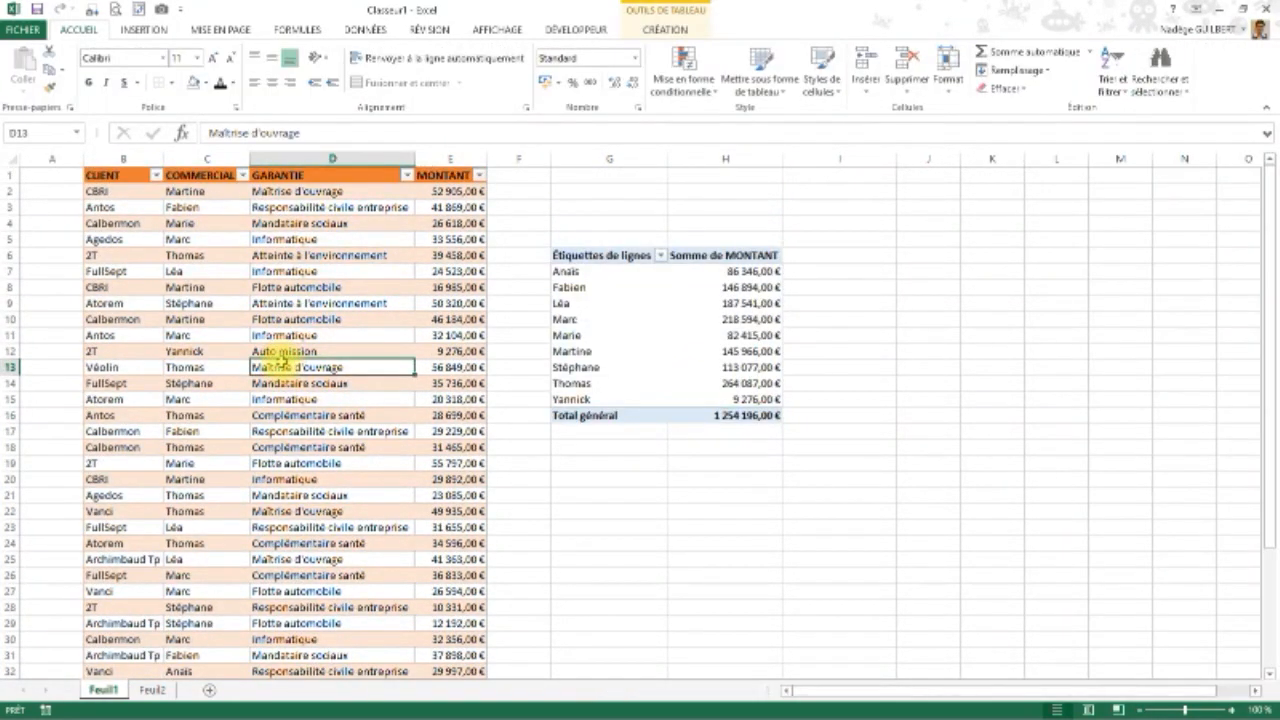
scroll(284, 362, down, 3)
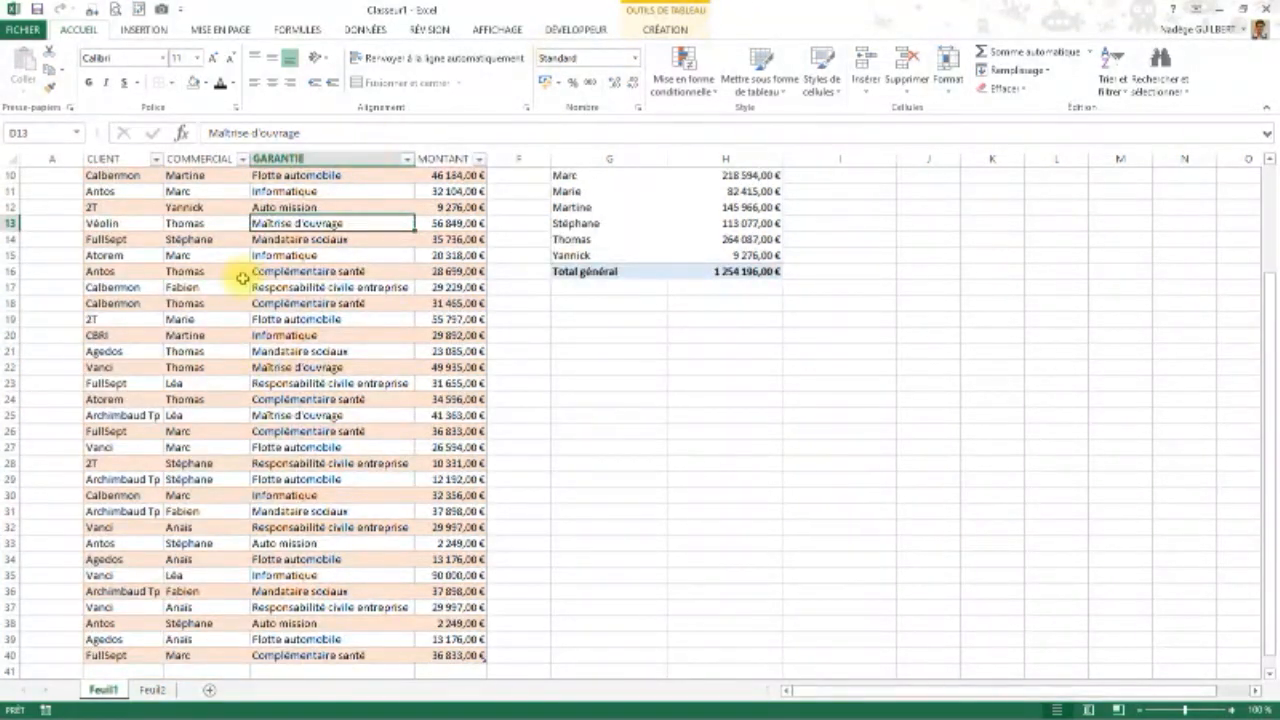
click(665, 29)
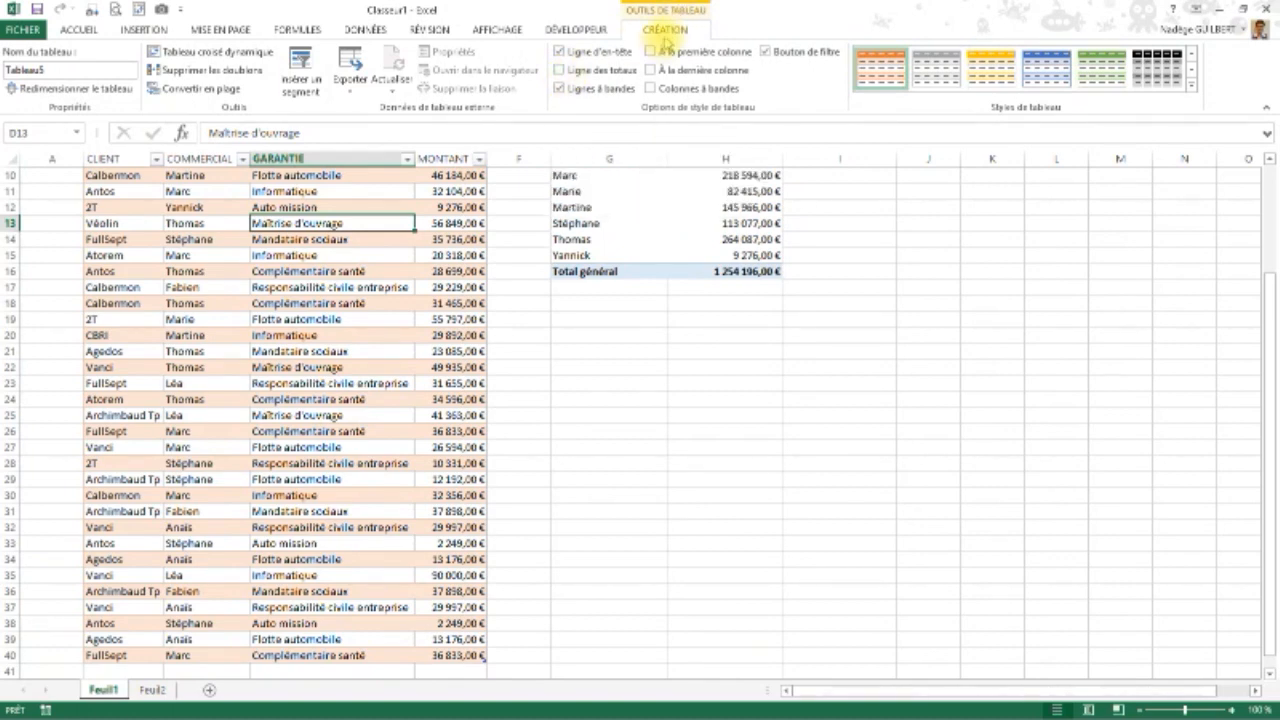
click(586, 74)
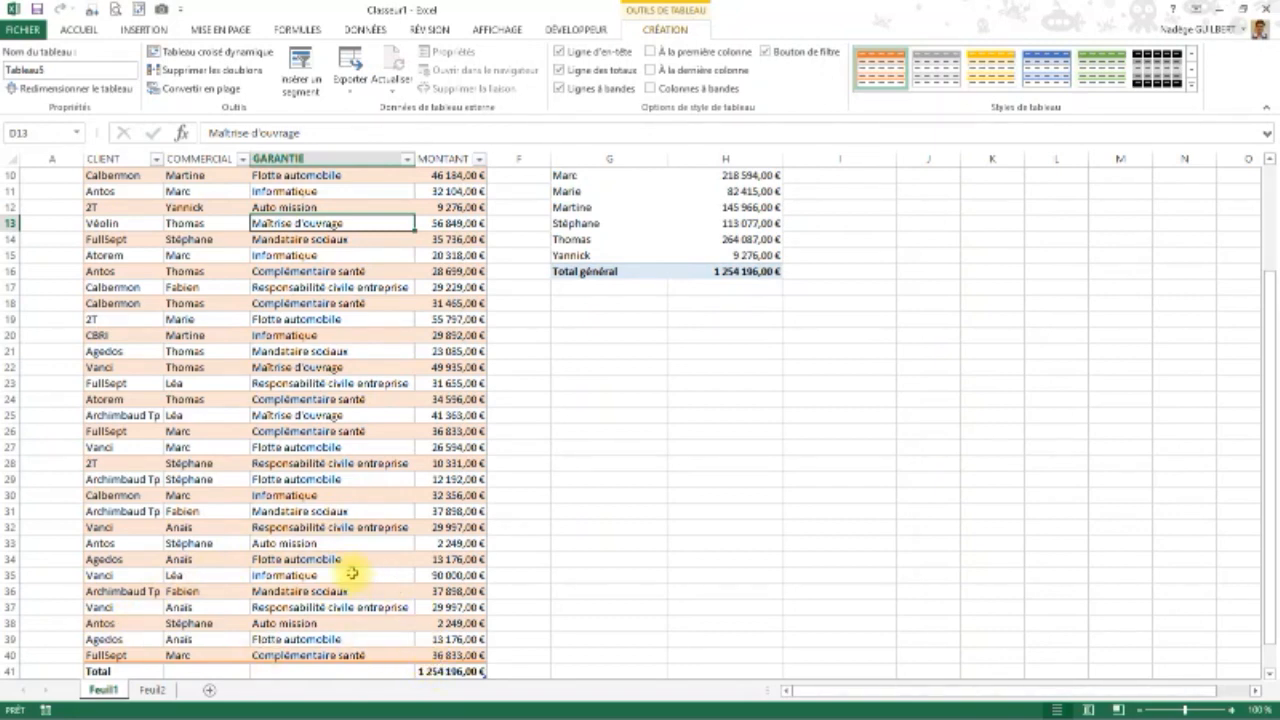
click(318, 527)
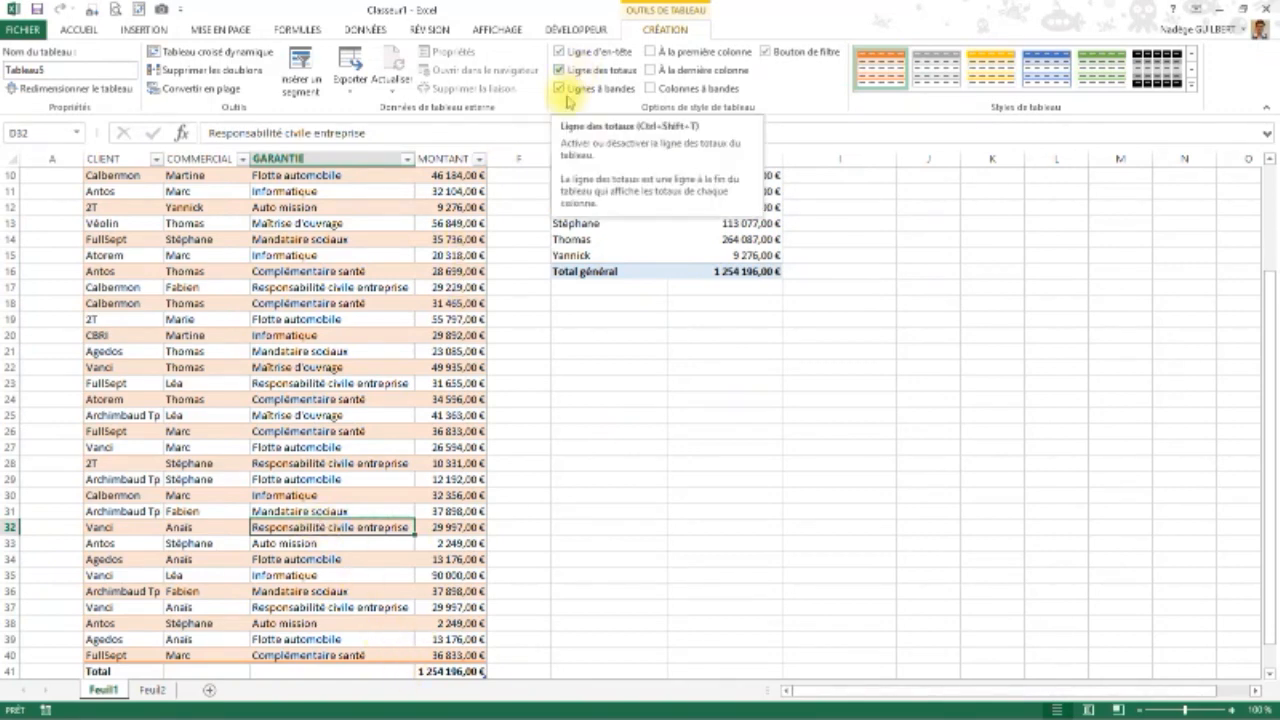
scroll(463, 598, down, 1)
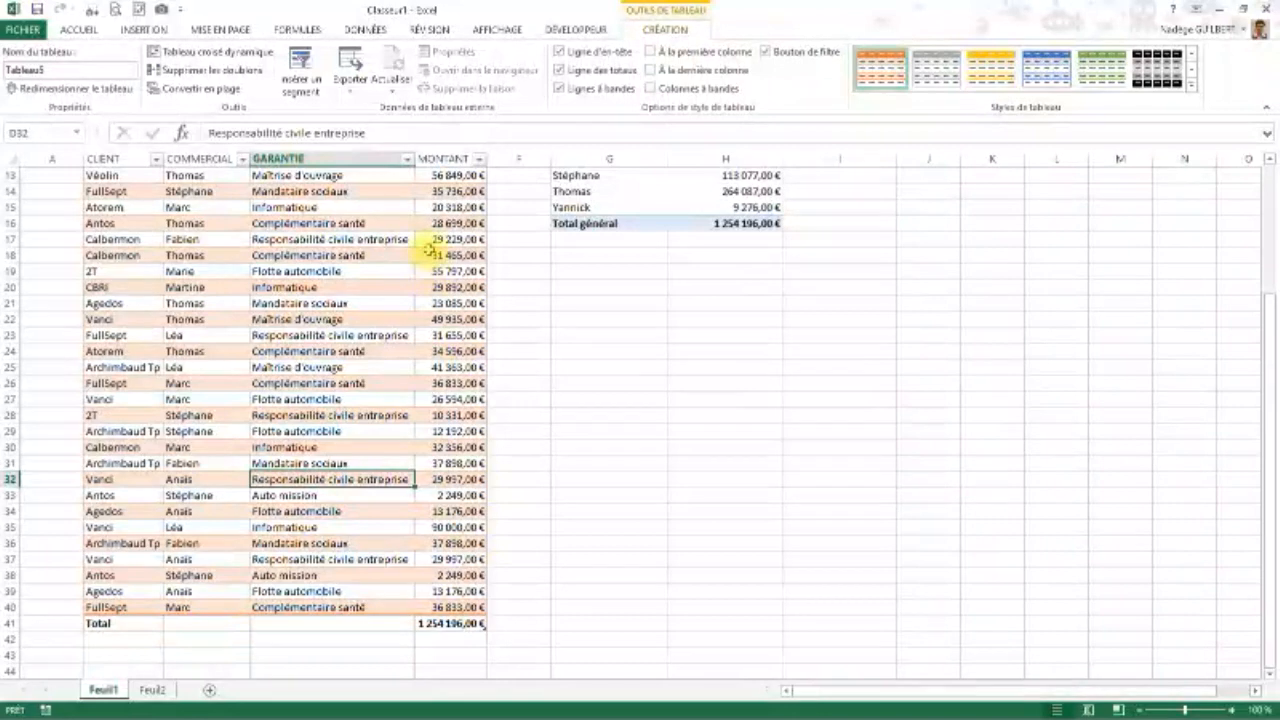
Select the MONTANT column data to check its sum and look through the client table's rows
click(453, 152)
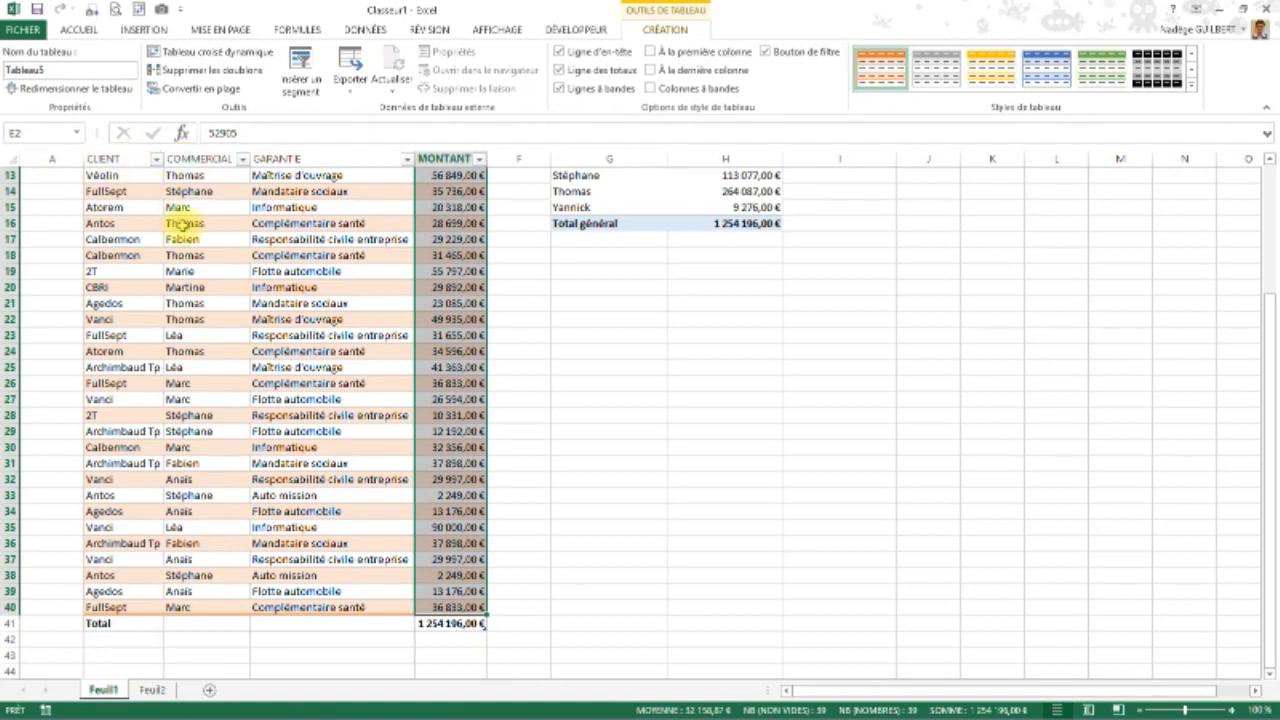
click(372, 527)
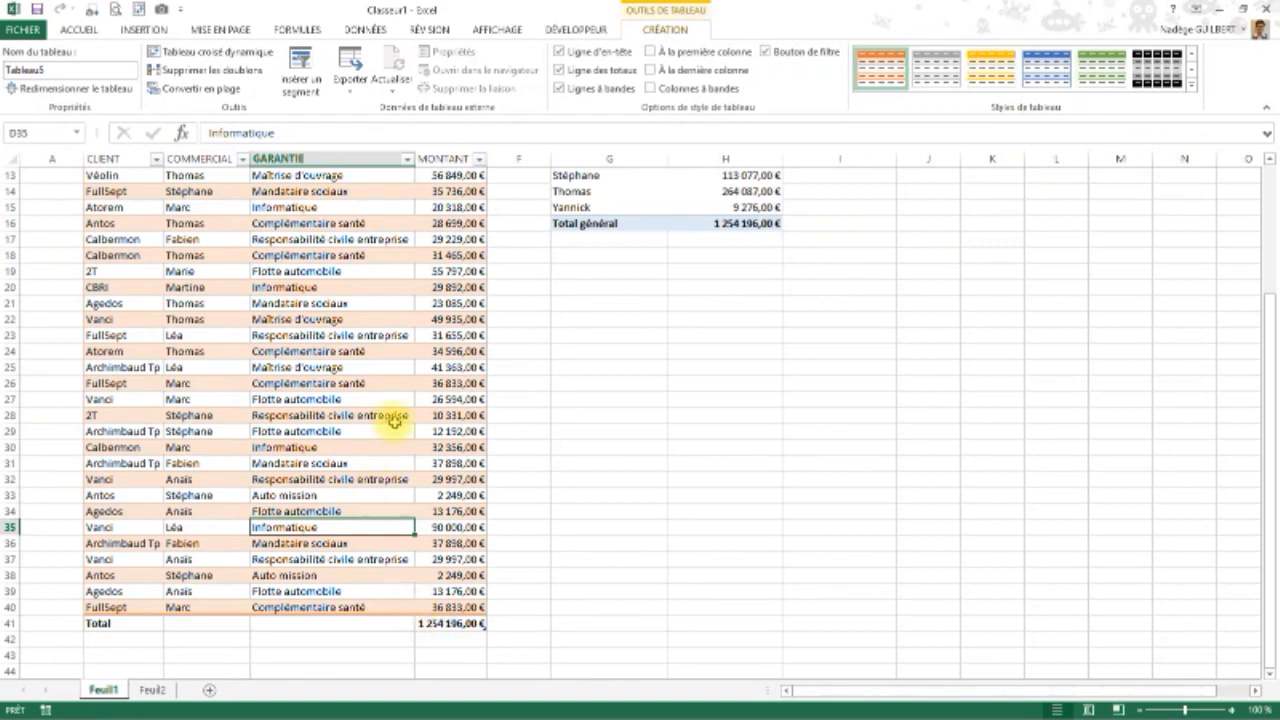
scroll(389, 428, down, 1)
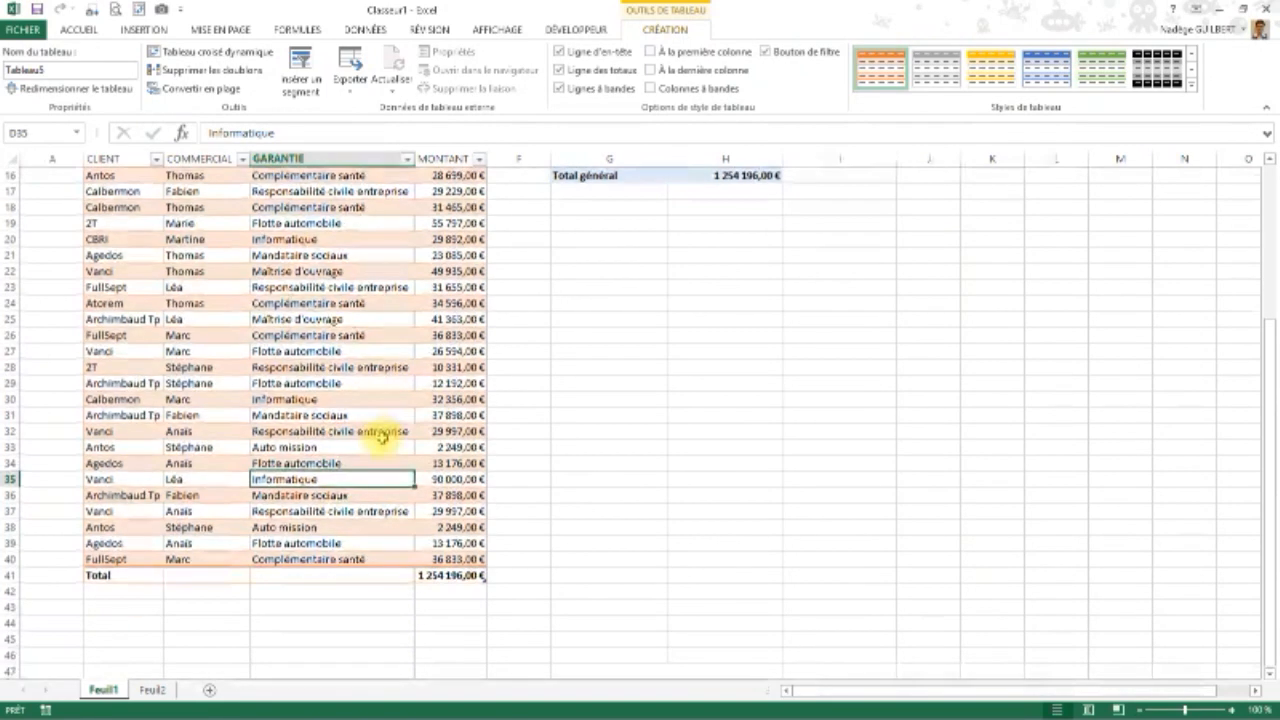
scroll(382, 432, up, 2)
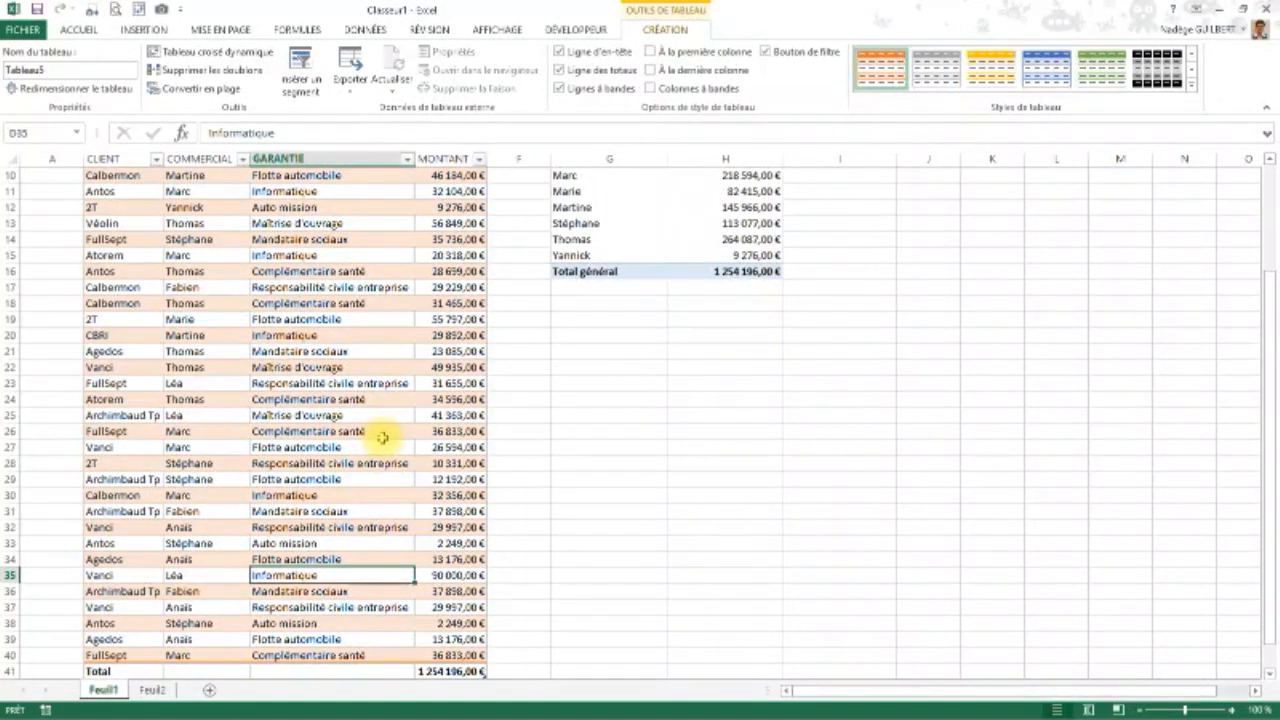
scroll(382, 437, up, 3)
scroll(382, 437, down, 4)
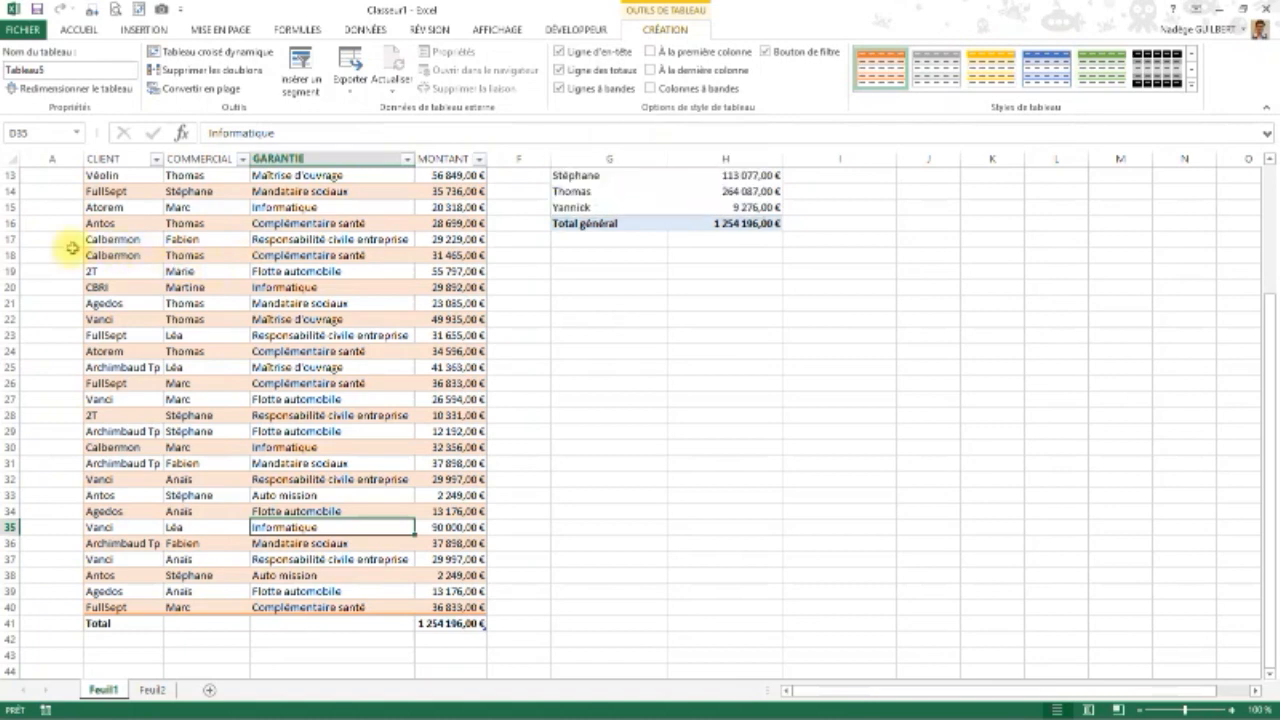
click(144, 29)
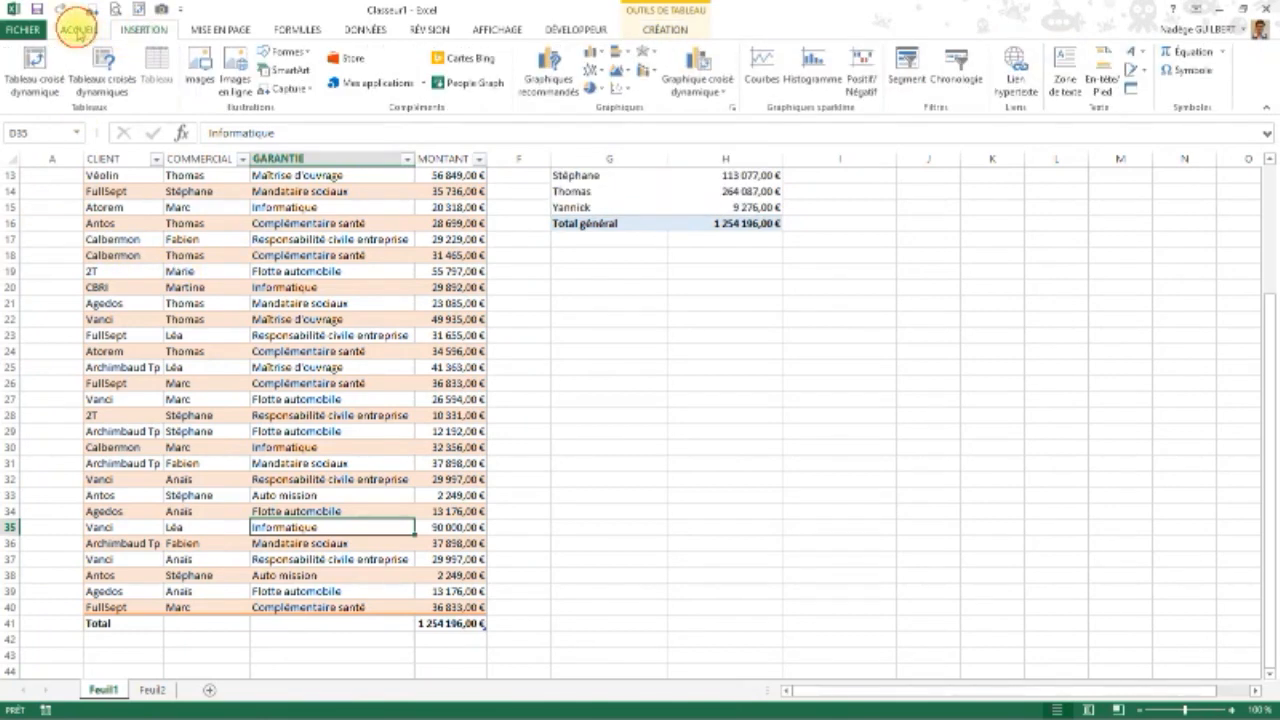
click(78, 29)
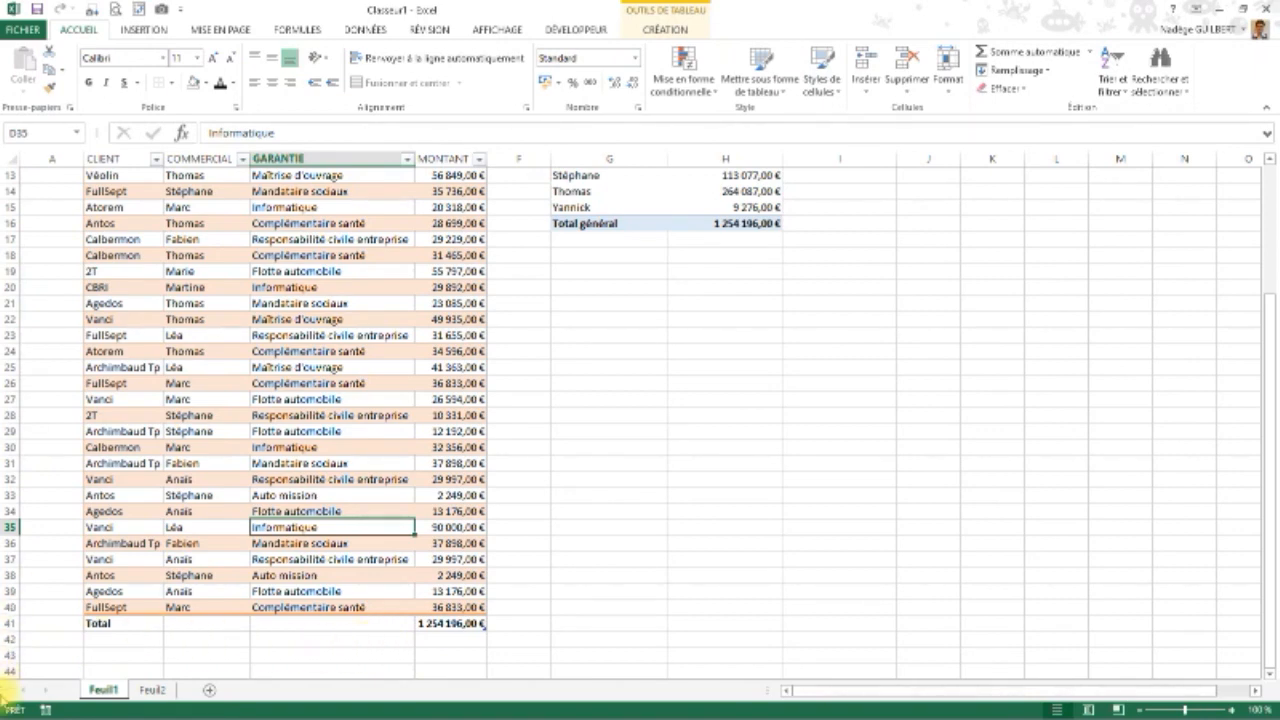
Compare the pivot table's grand total with the MONTANT total in the client table and inspect the total cell's formula
click(418, 607)
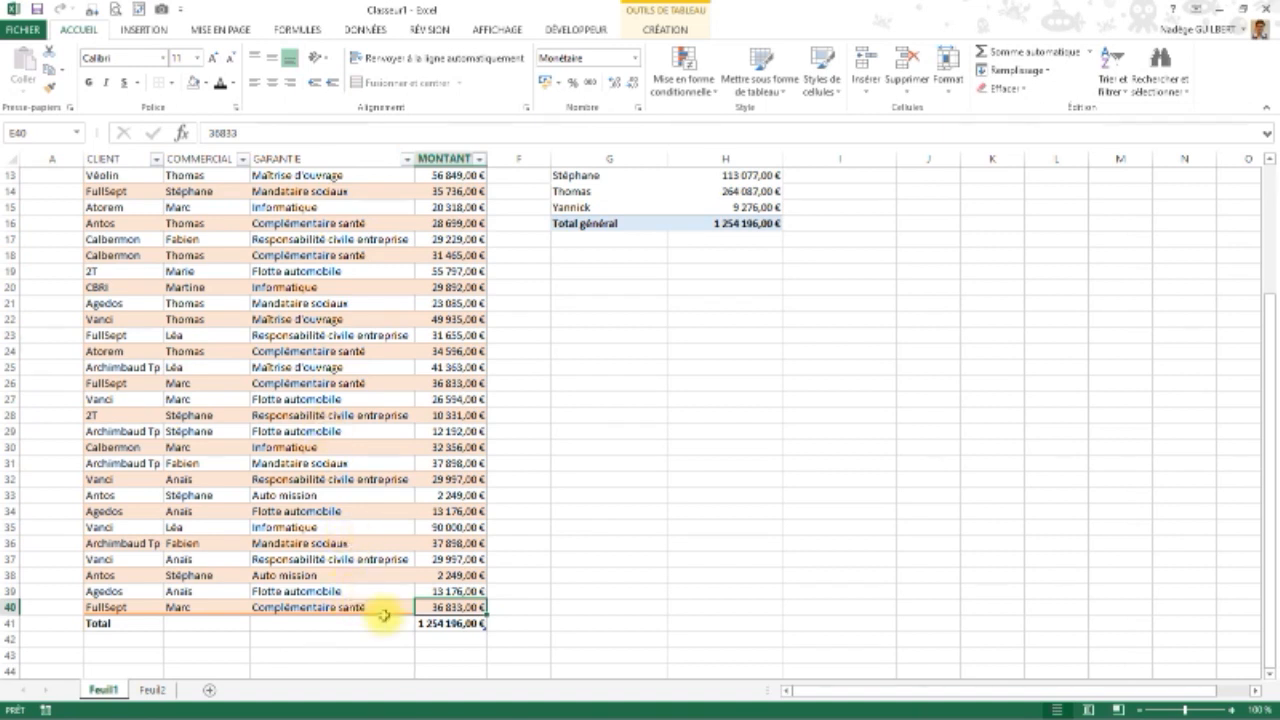
mouse_move(731, 226)
click(731, 224)
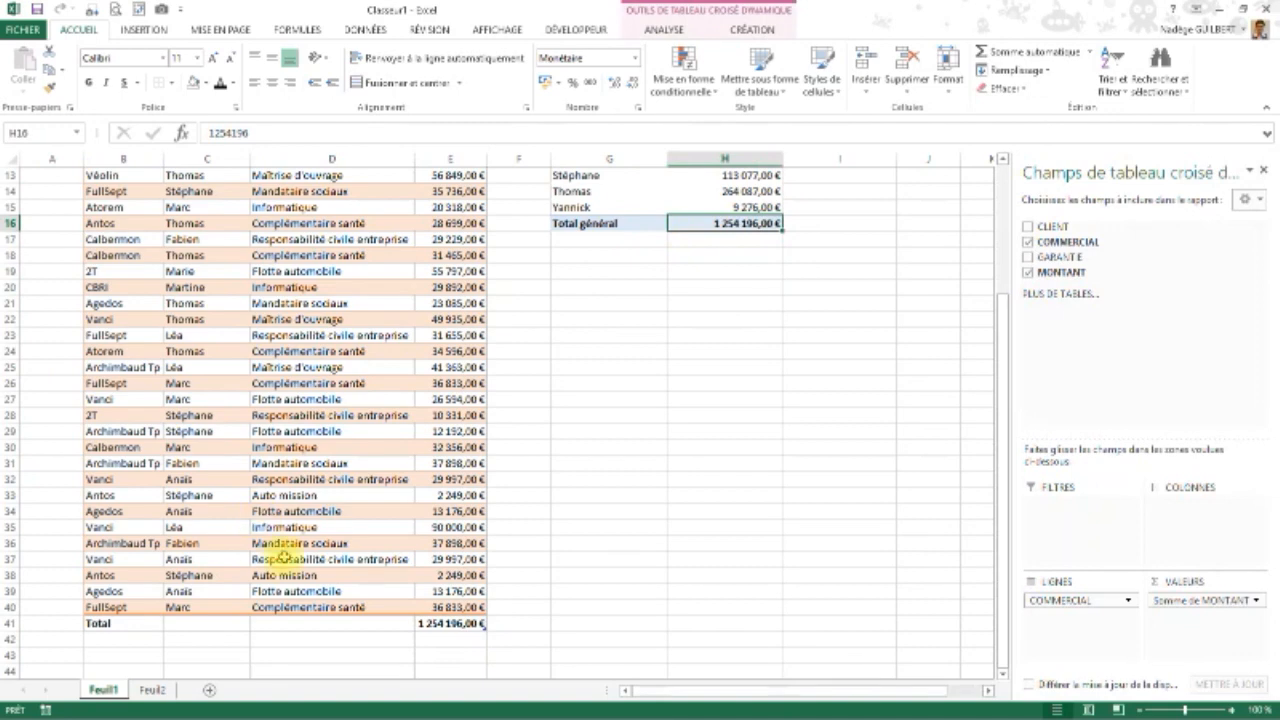
scroll(350, 525, up, 4)
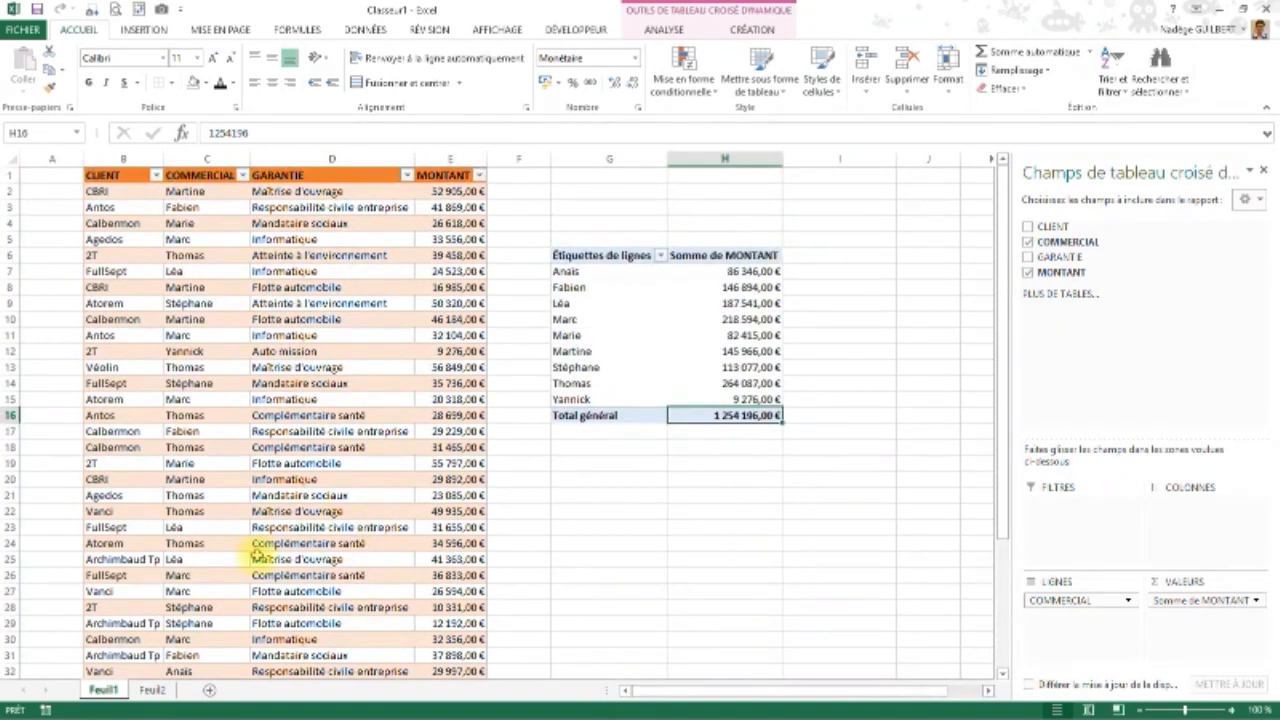
scroll(400, 440, down, 3)
scroll(480, 440, down, 5)
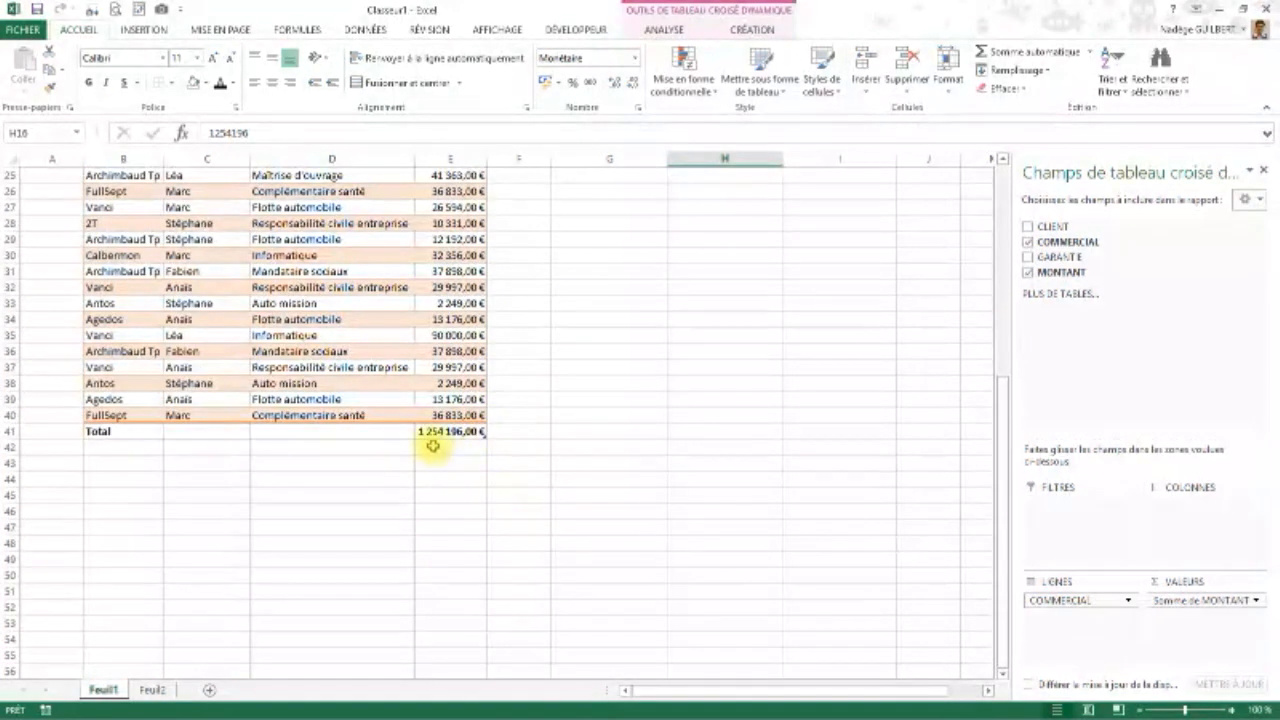
click(463, 415)
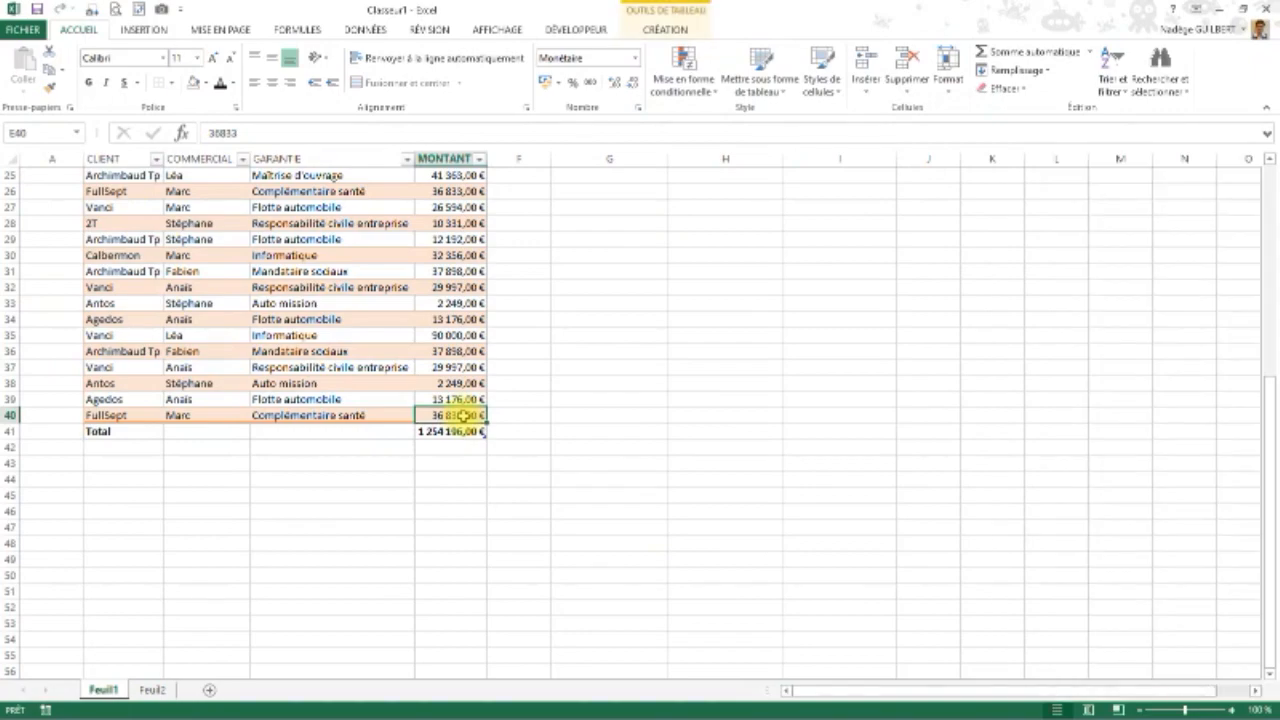
scroll(463, 415, up, 8)
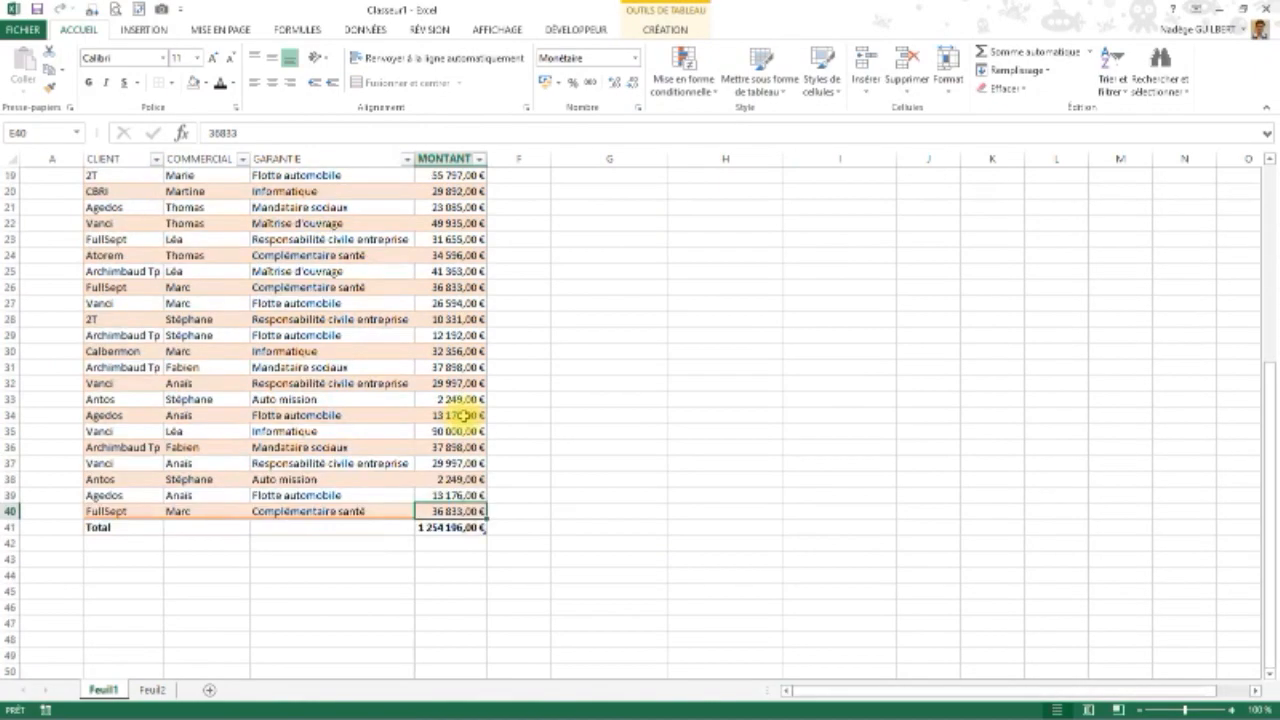
scroll(463, 415, down, 2)
scroll(463, 415, down, 4)
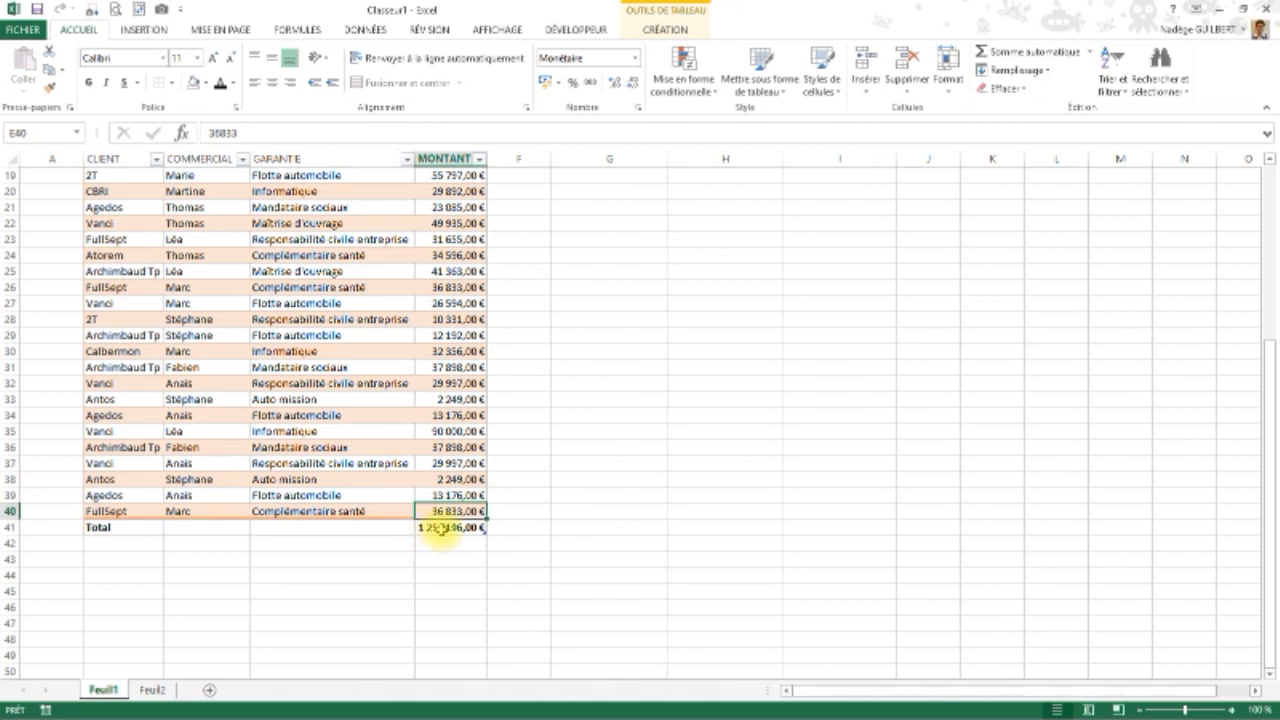
click(441, 529)
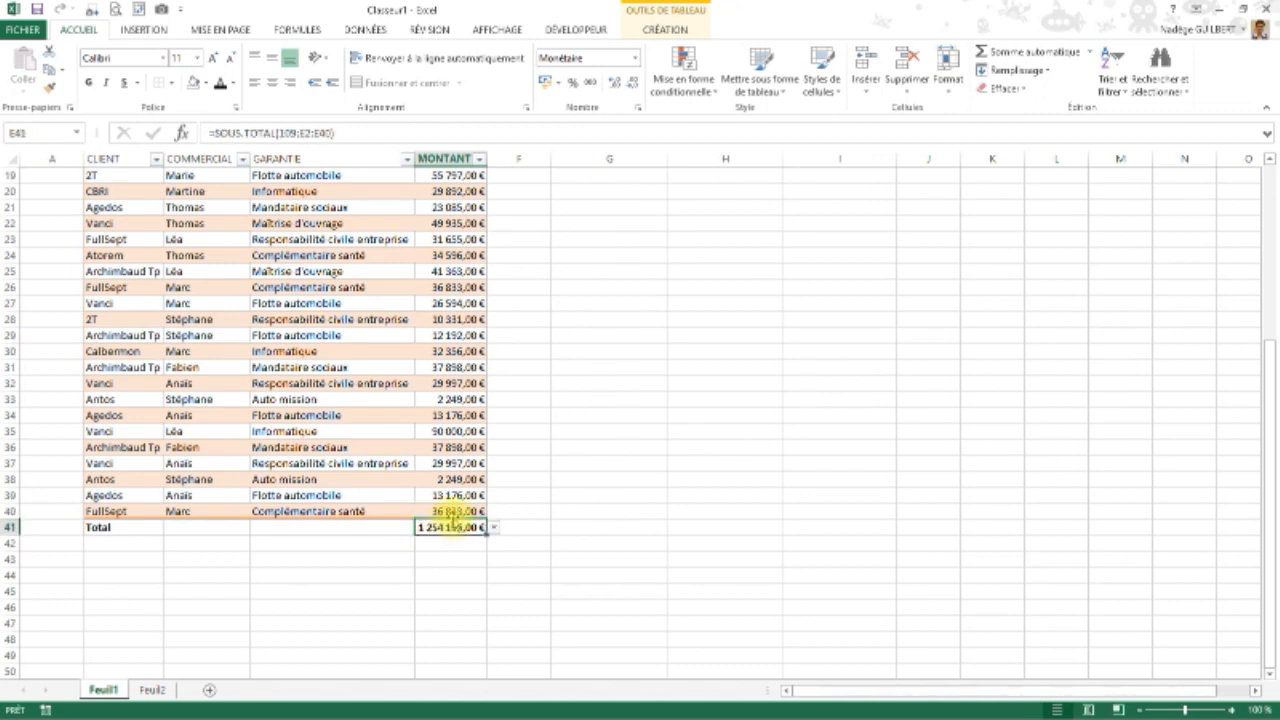
Add a record above the totals row with client Vanci, the salesperson's name, guarantee Auto mission and amount 50 000
click(453, 511)
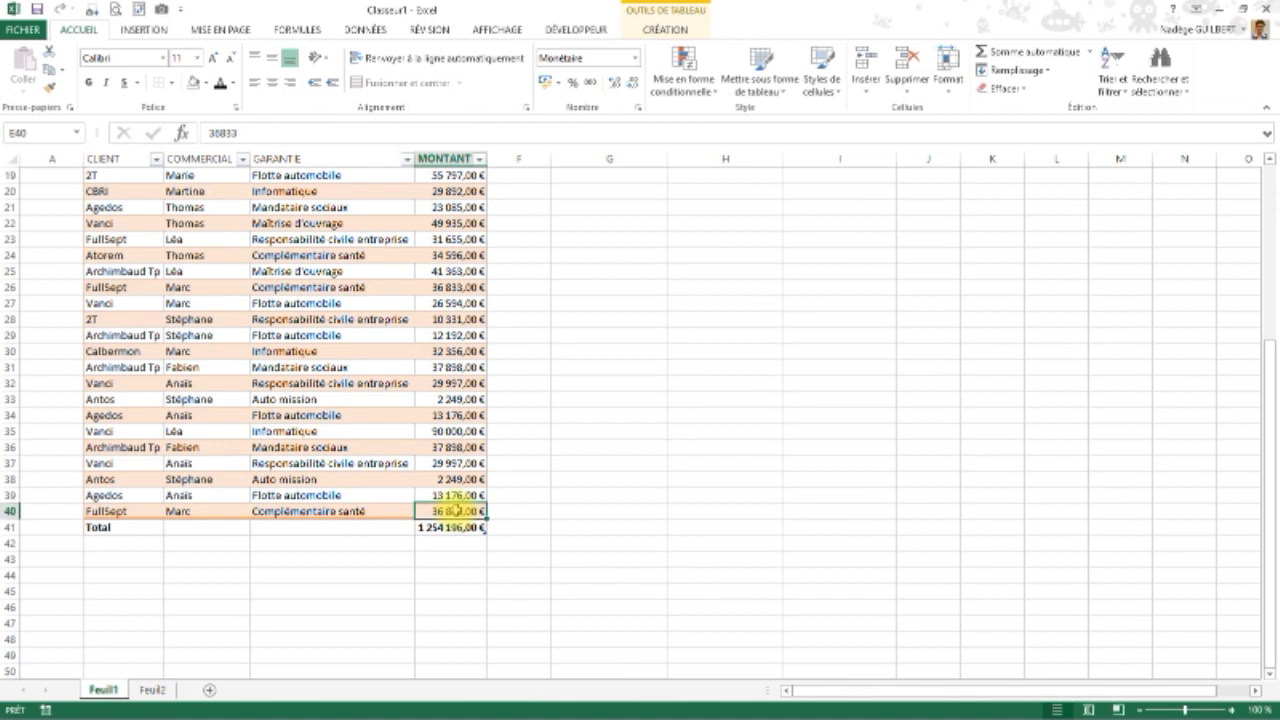
key(ctrl+c)
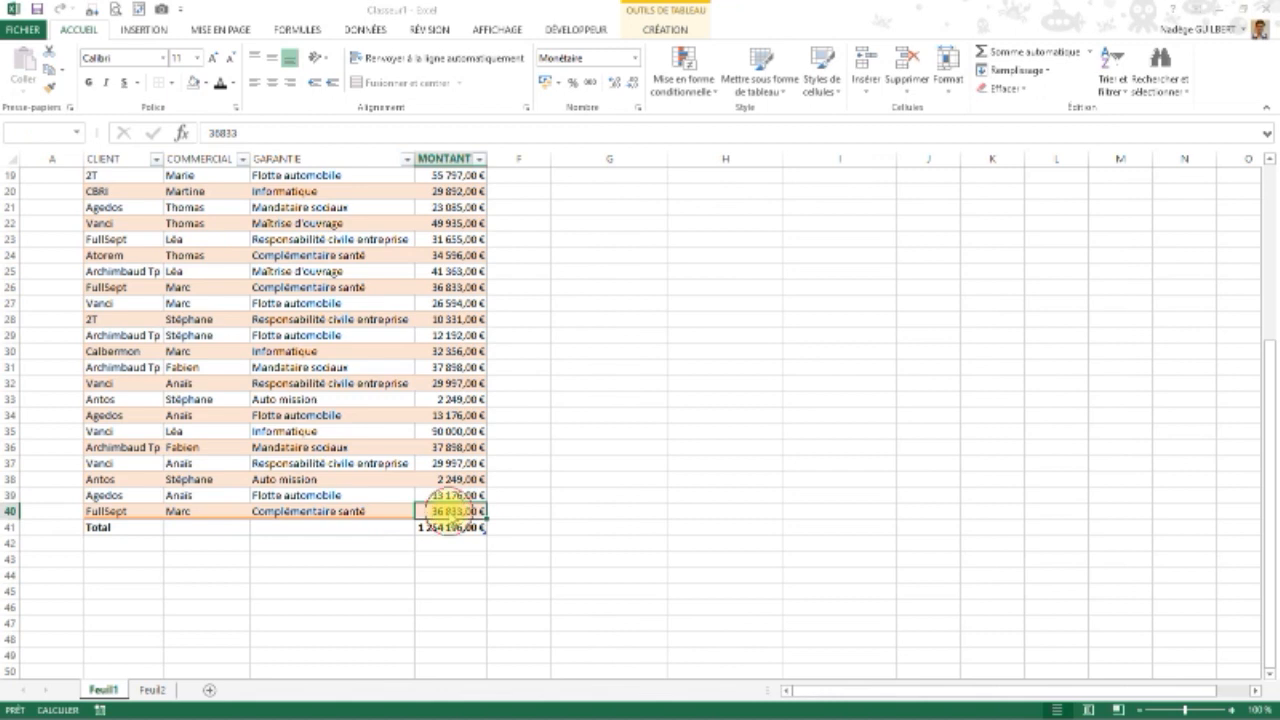
click(660, 407)
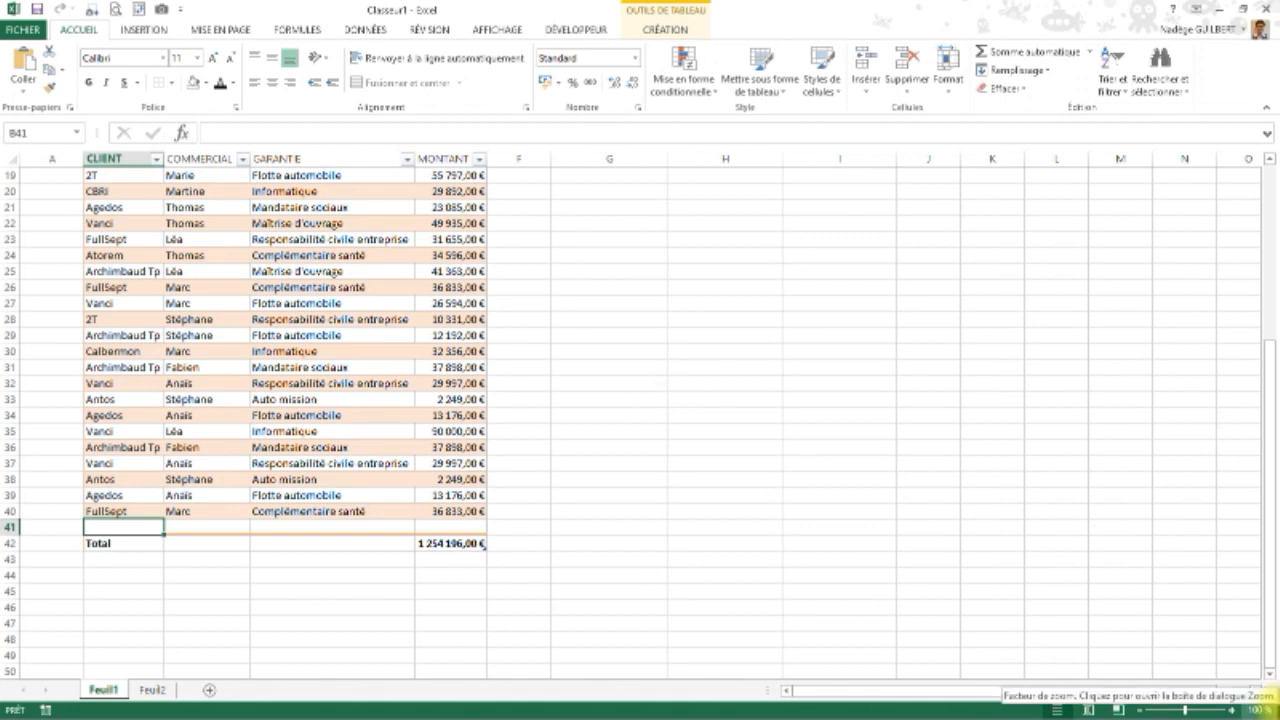
text(Vanci)
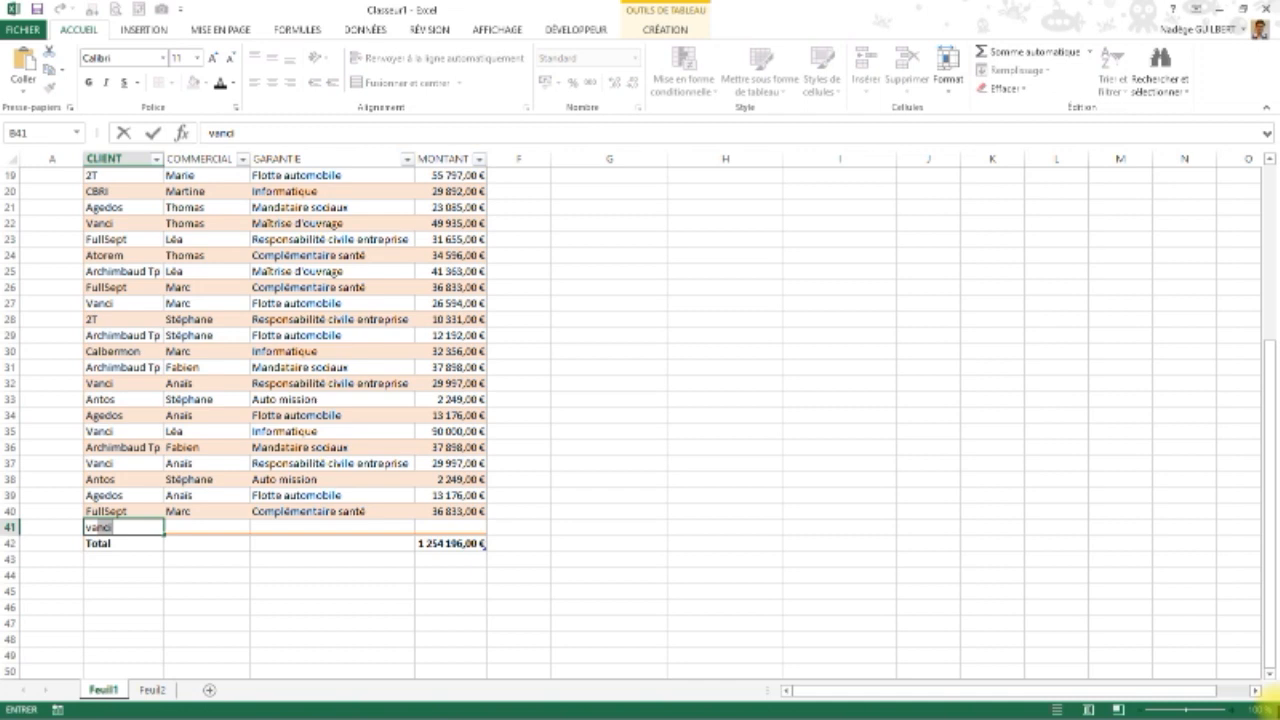
key(Tab)
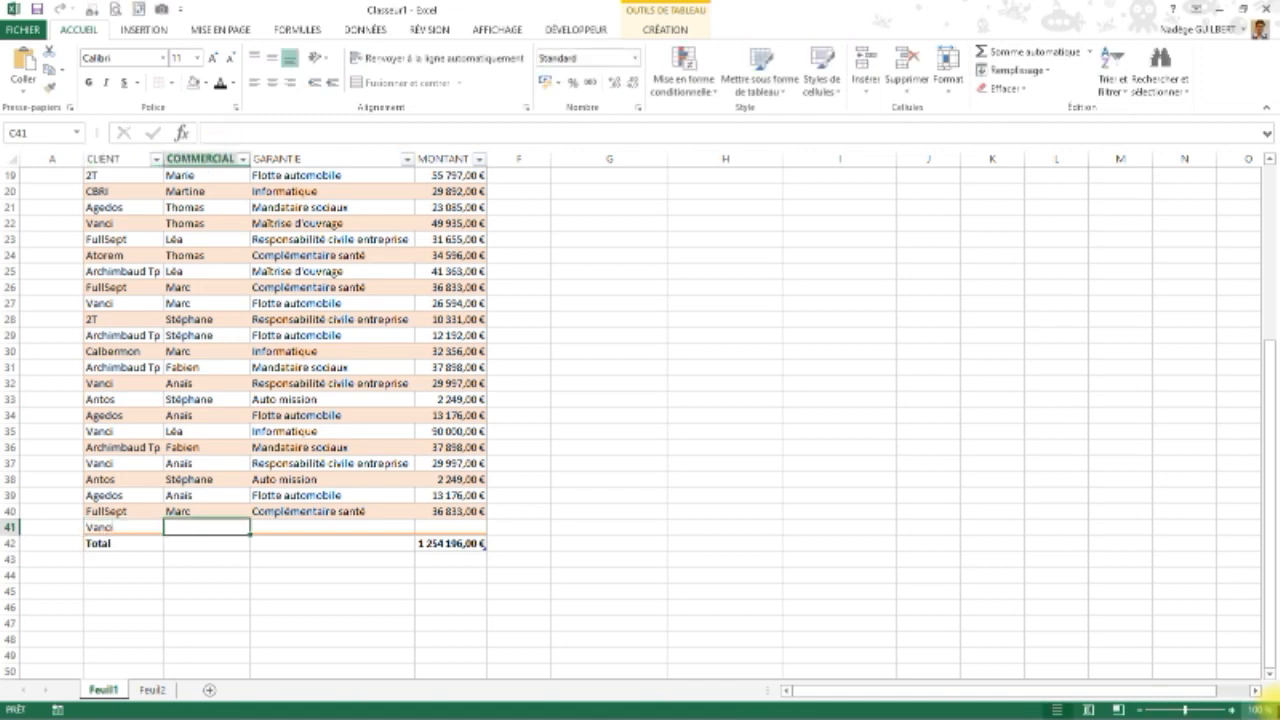
text(Léa)
key(Tab)
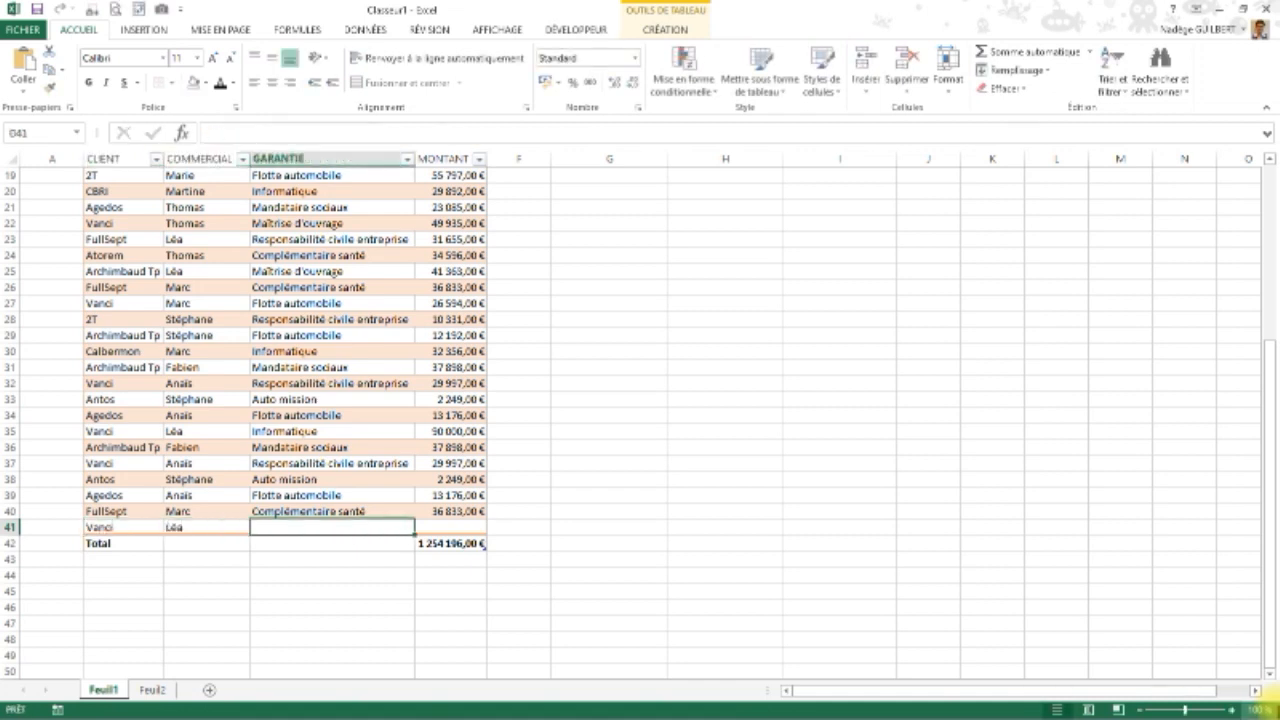
text(Auto mission)
key(Tab)
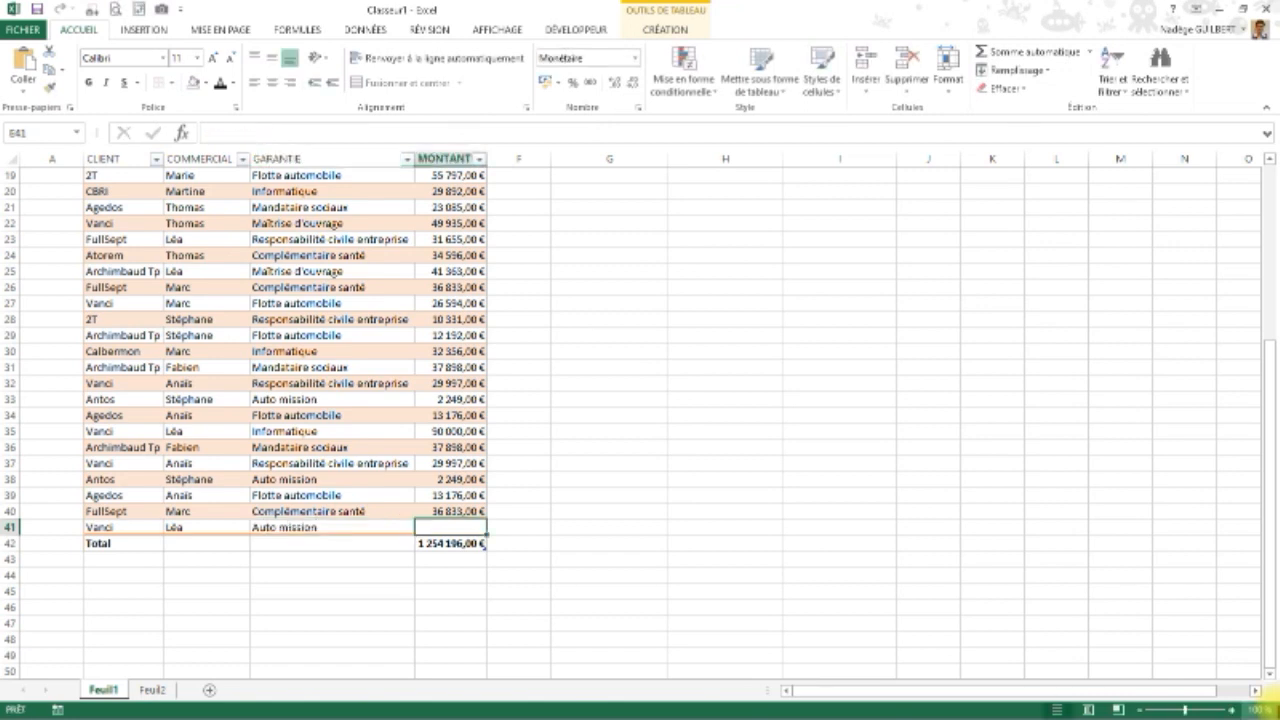
text(5)
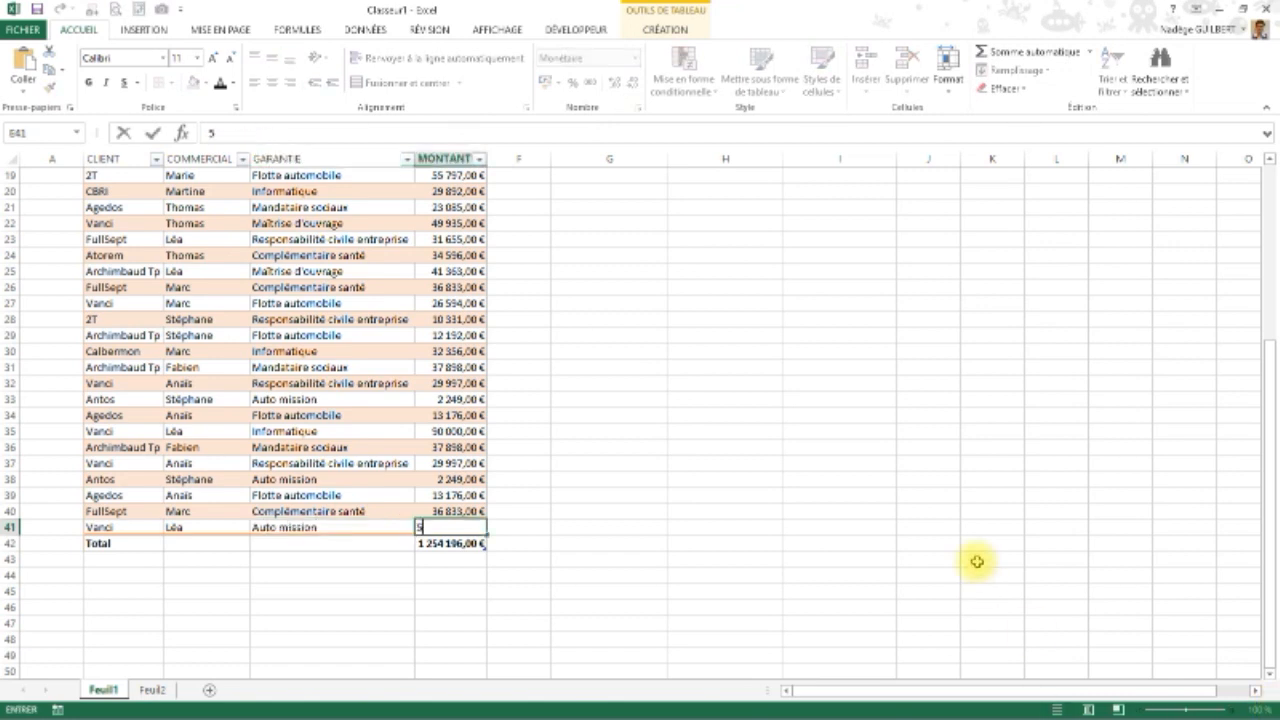
text(0 000)
key(Tab)
Fill the new row 42 with client FullSept, the salesperson's name, guarantee Mandataire sociaux and amount 30000
text(FullSept)
key(Tab)
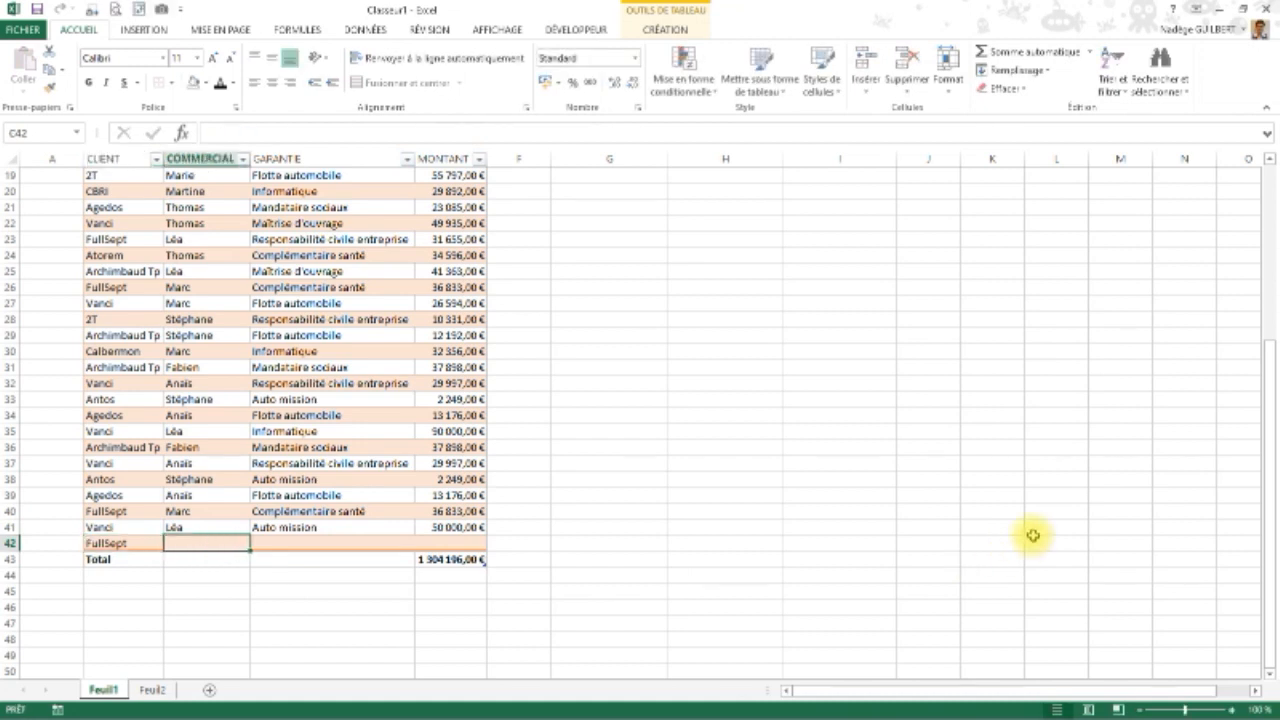
text(martine)
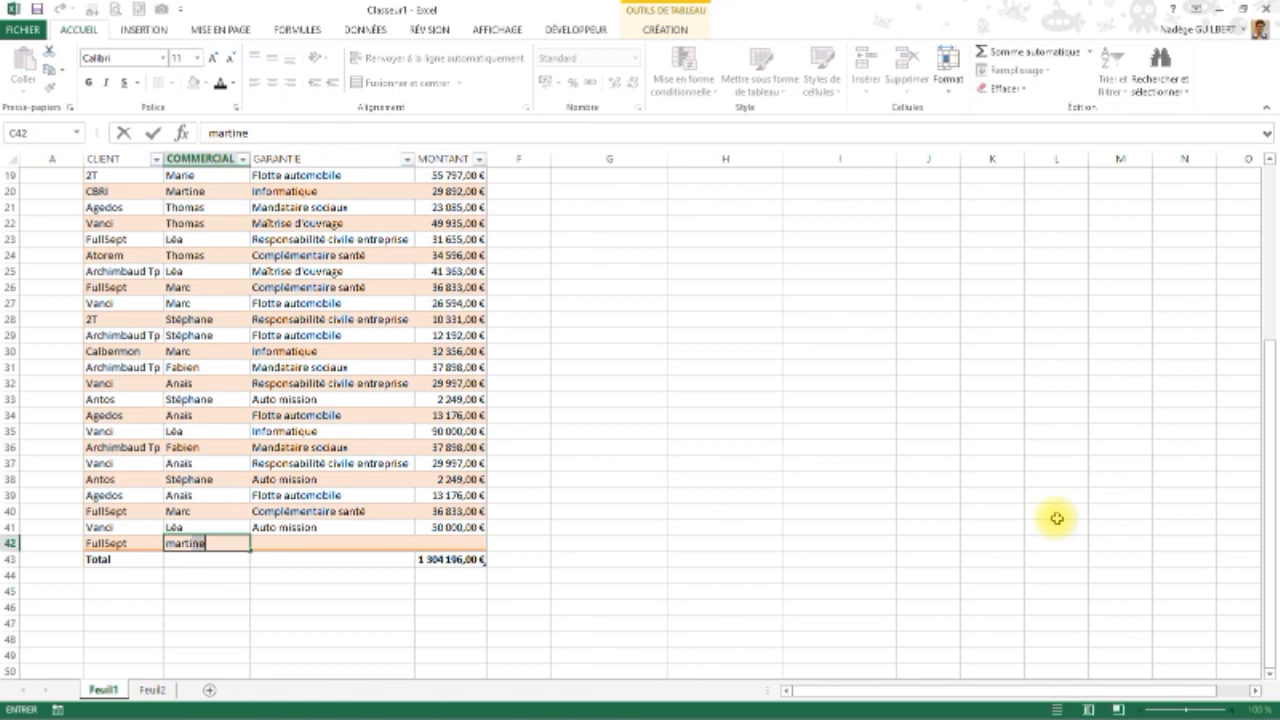
key(Tab)
text(mand)
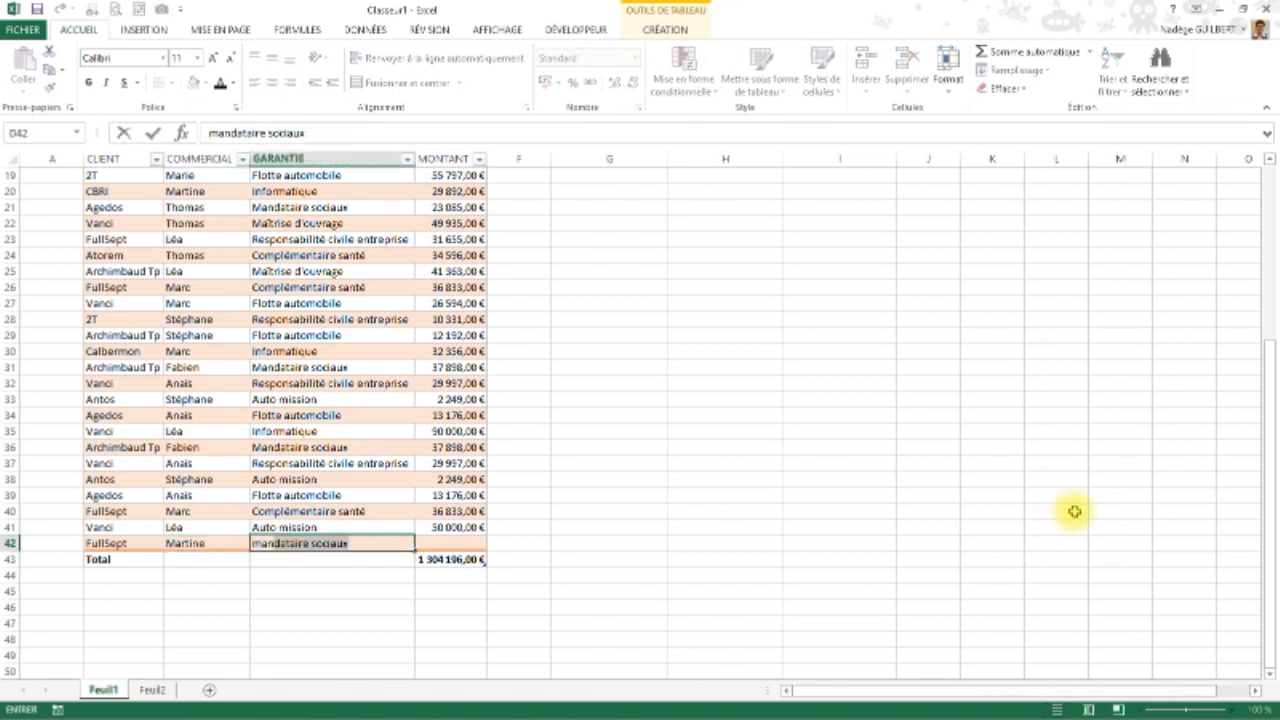
key(Tab)
text(30000)
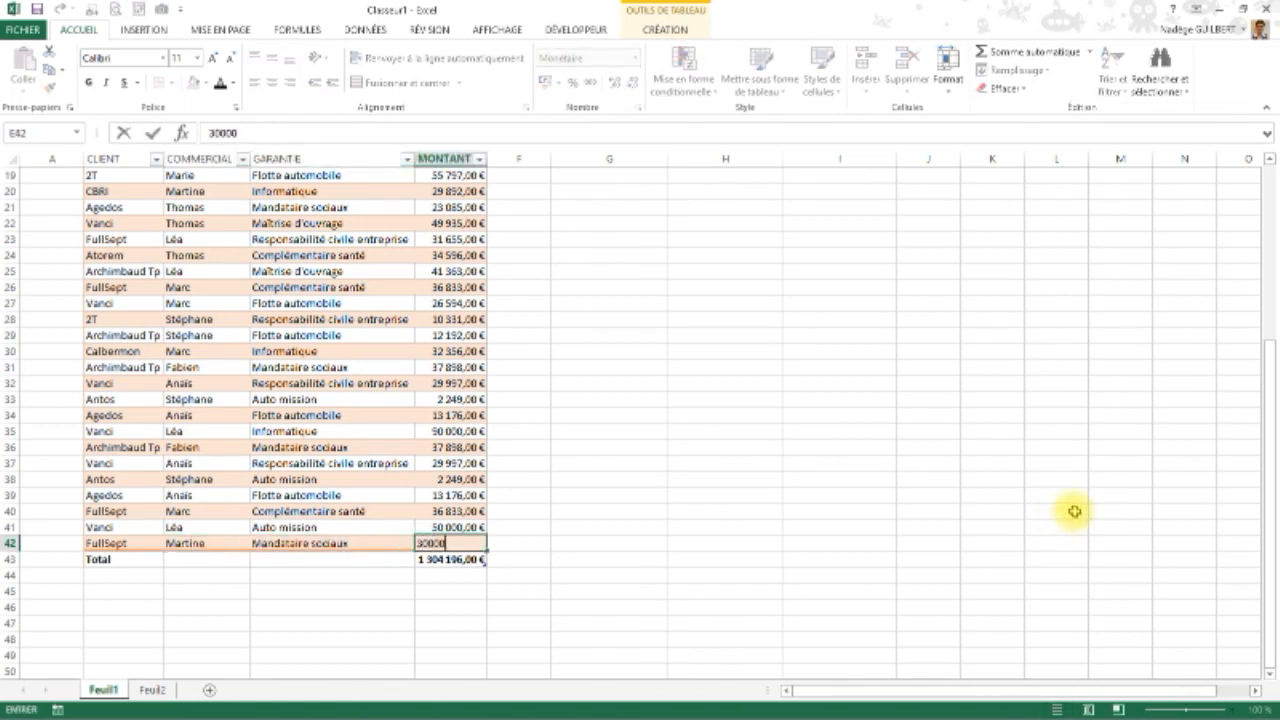
key(ctrl+Return)
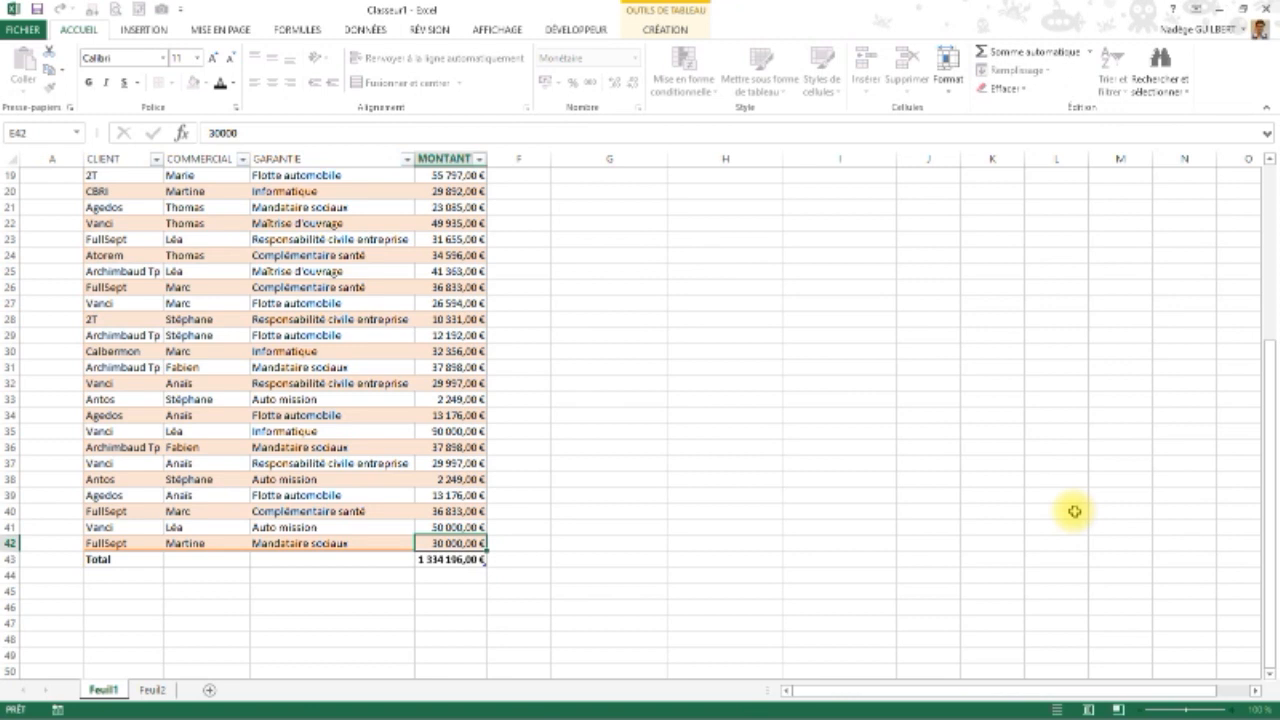
Add a record in row 43 with client Atorem, the salesperson's name, guarantee Responsabilité civile entreprise and amount 80000
key(ctrl+c)
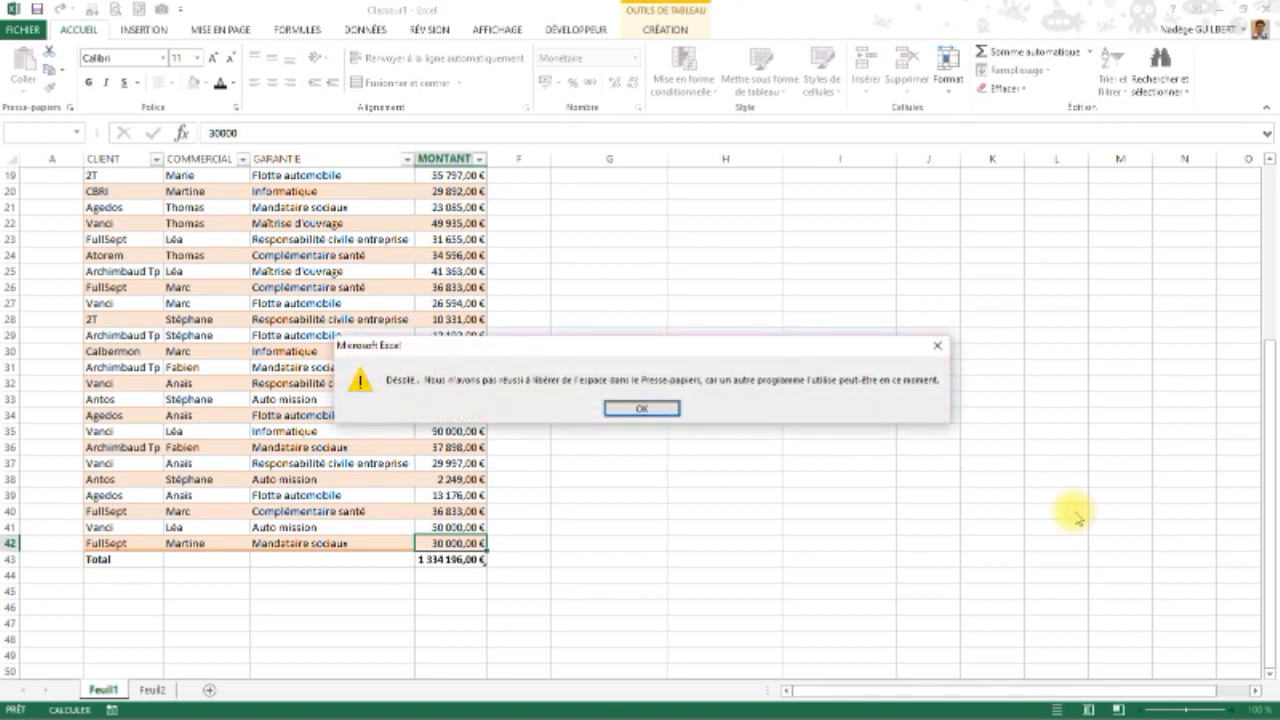
key(Return)
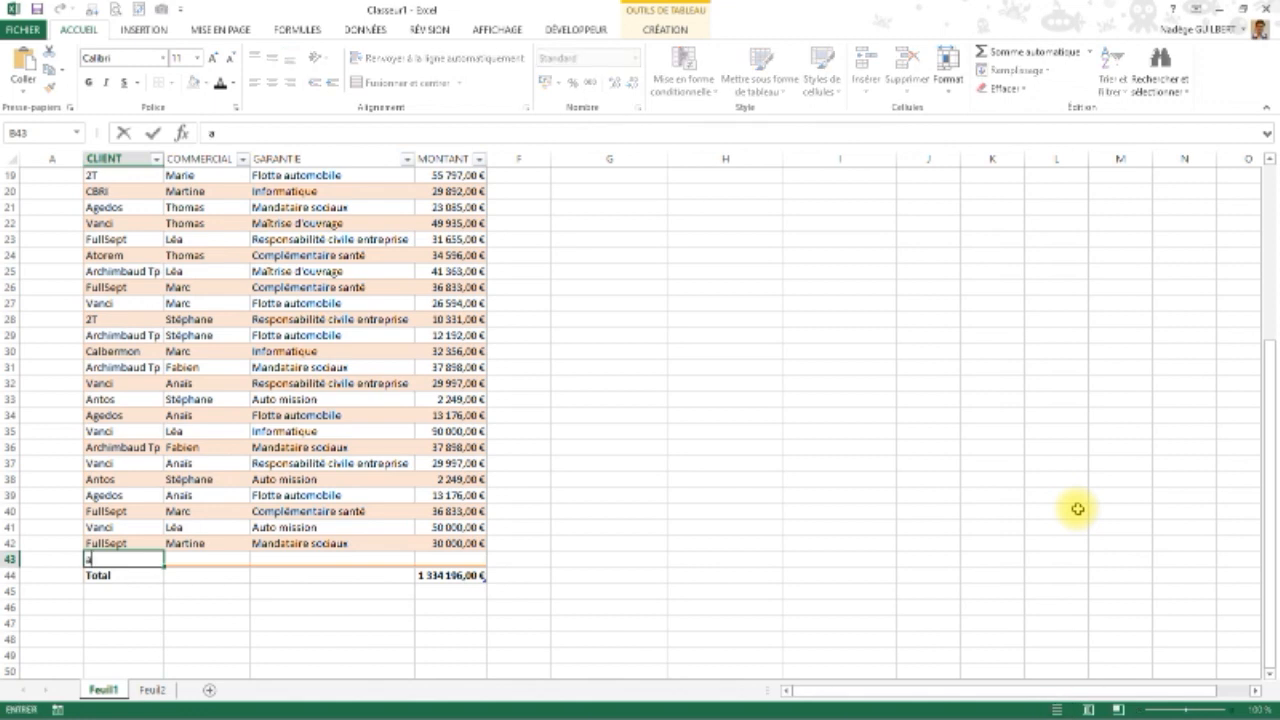
text(atorem)
key(Tab)
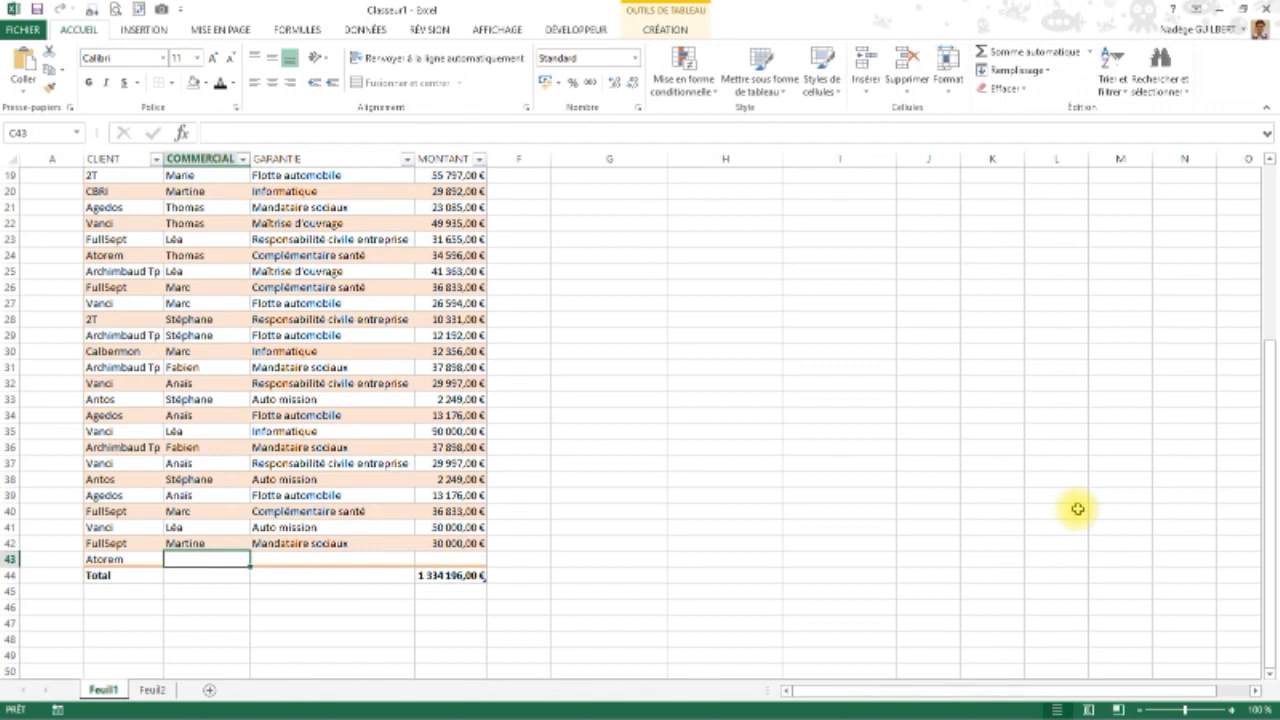
text(thomas)
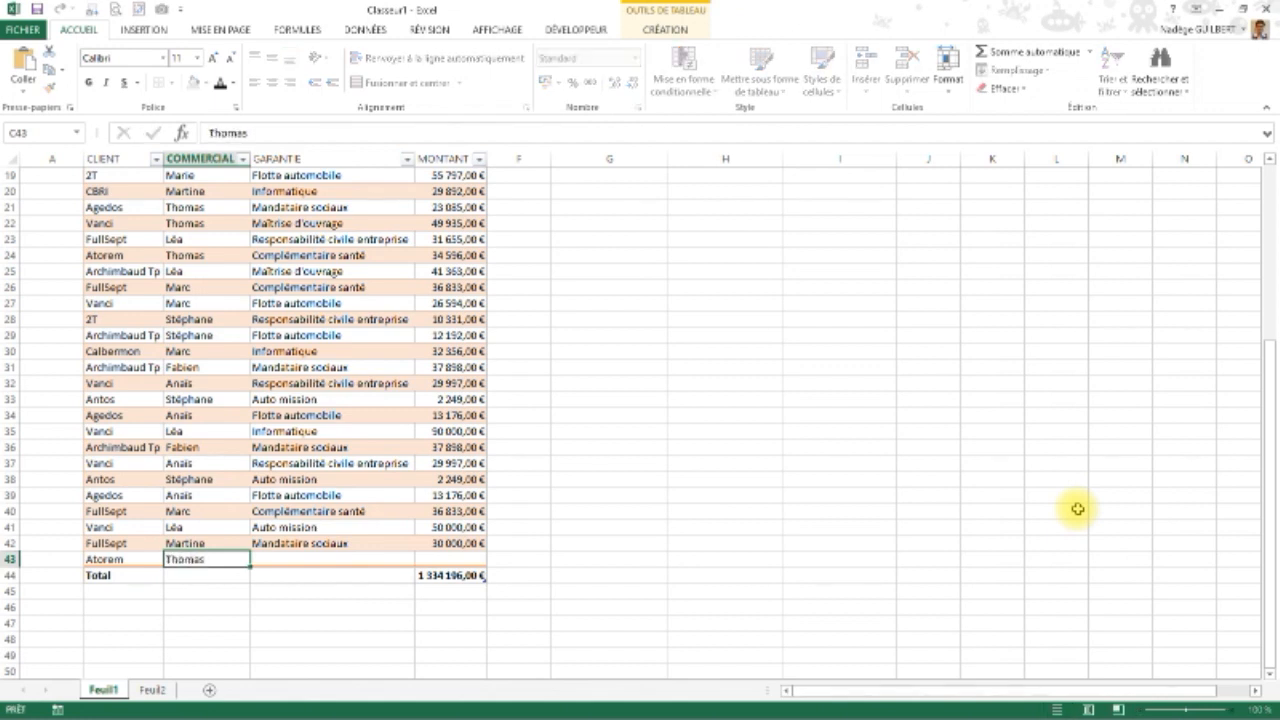
key(Tab)
text(ma)
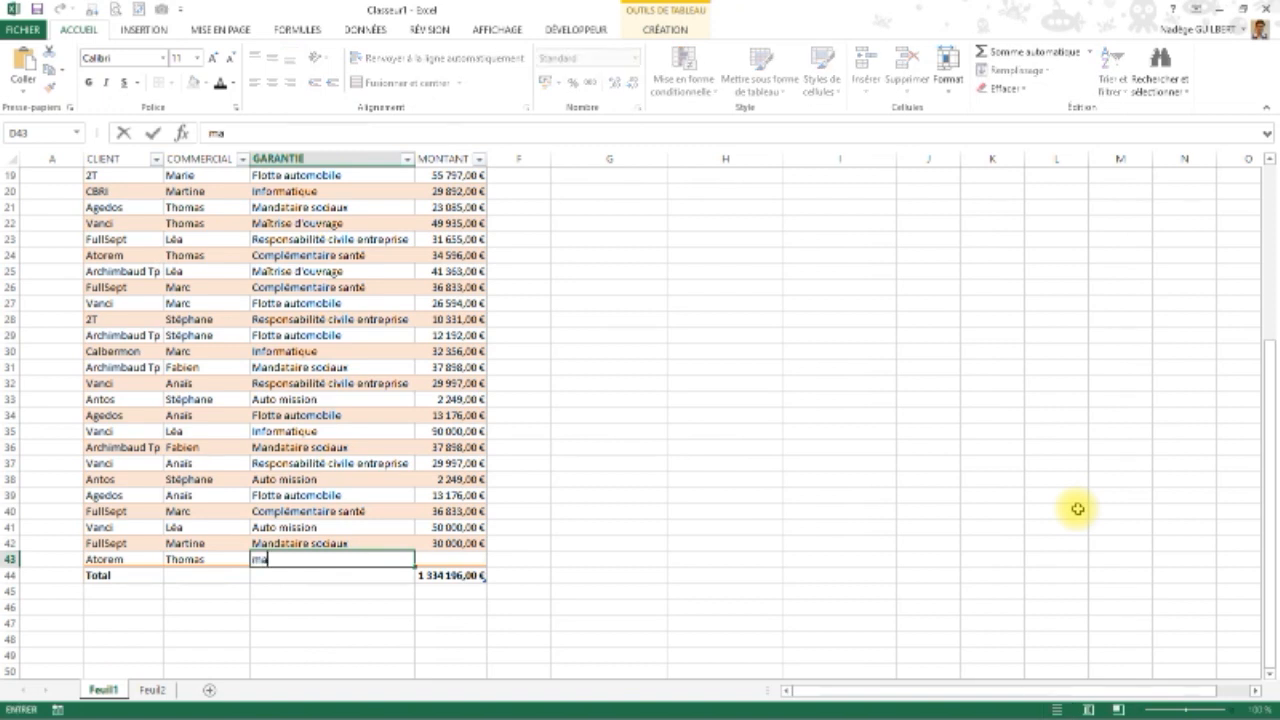
key(BackSpace)
key(BackSpace)
text(responsabilité civile entreprise)
key(Tab)
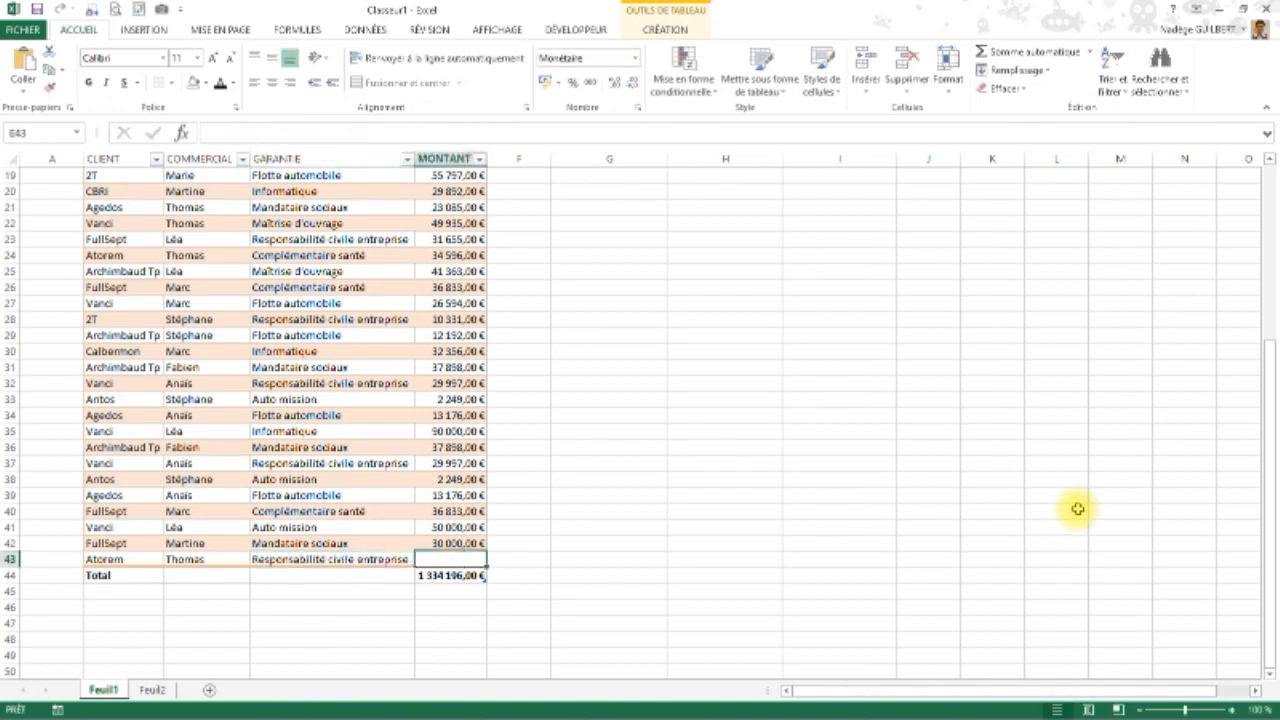
text(80000)
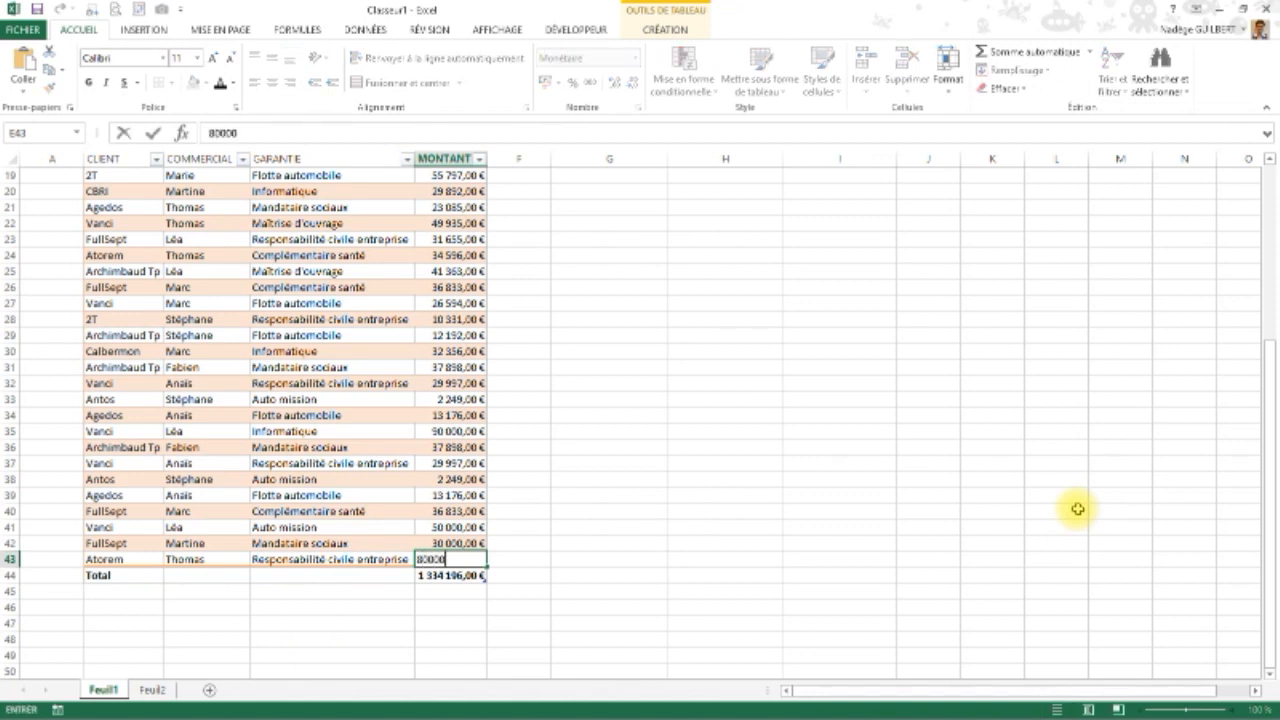
key(ctrl+Return)
key(Tab)
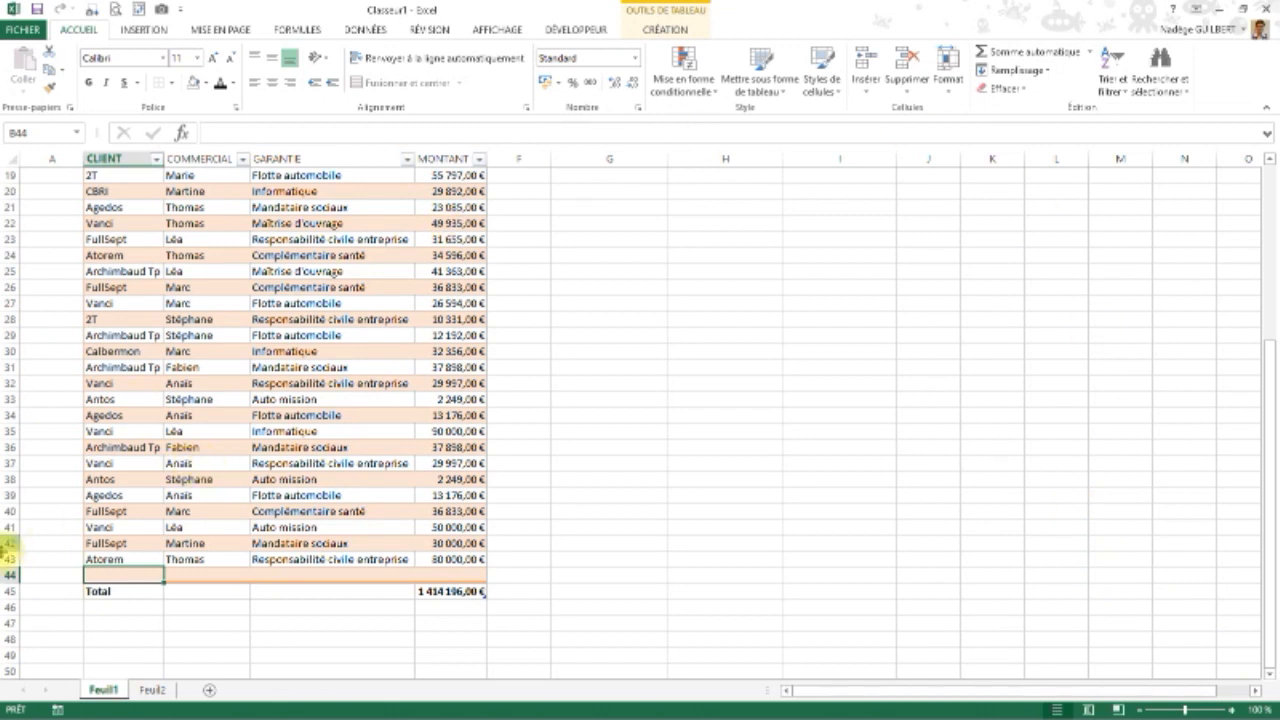
Delete the empty row 44 just above the totals row
click(14, 575)
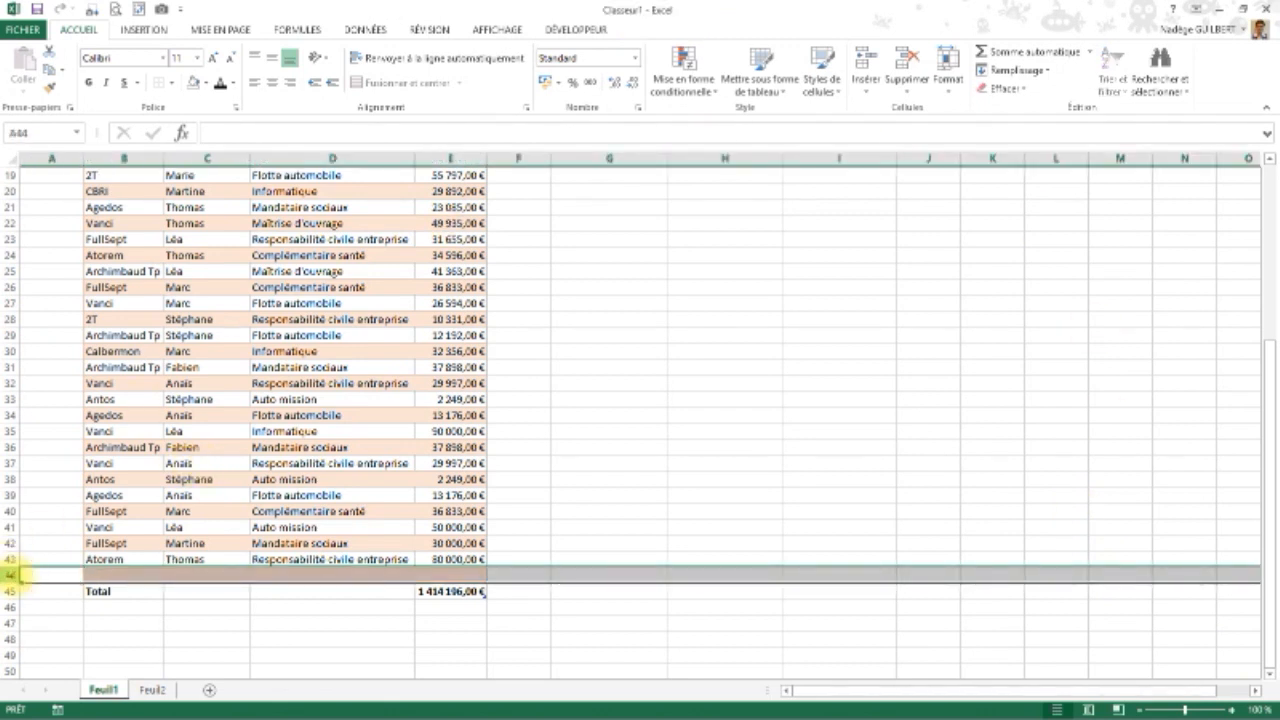
key(ctrl+minus)
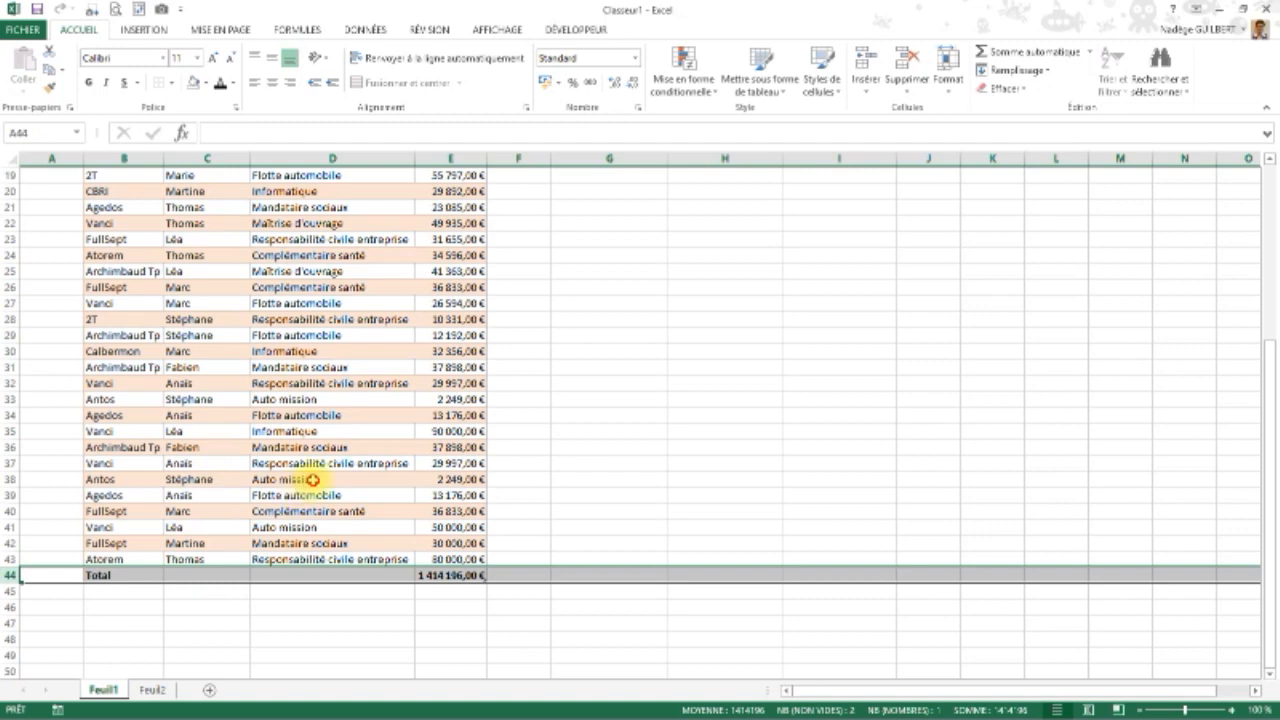
click(313, 480)
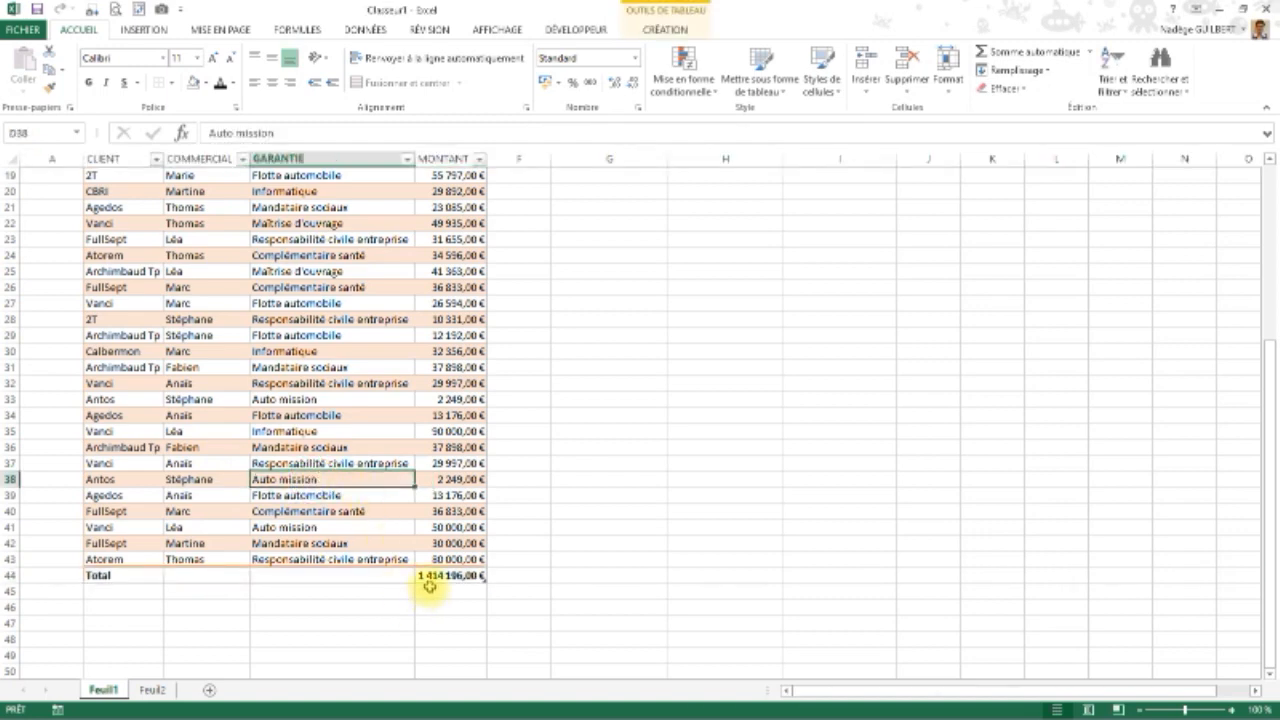
Refresh the pivot table so it takes in the records added to the client table
scroll(429, 586, up, 6)
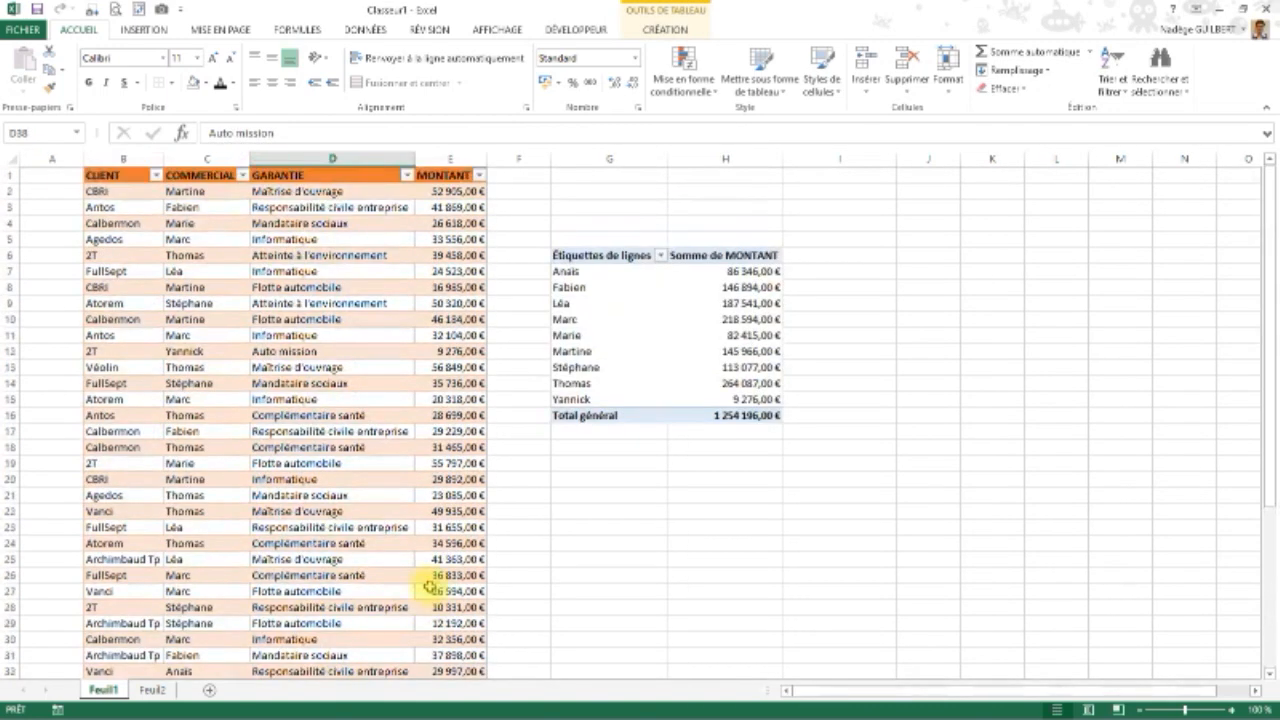
scroll(600, 500, down, 2)
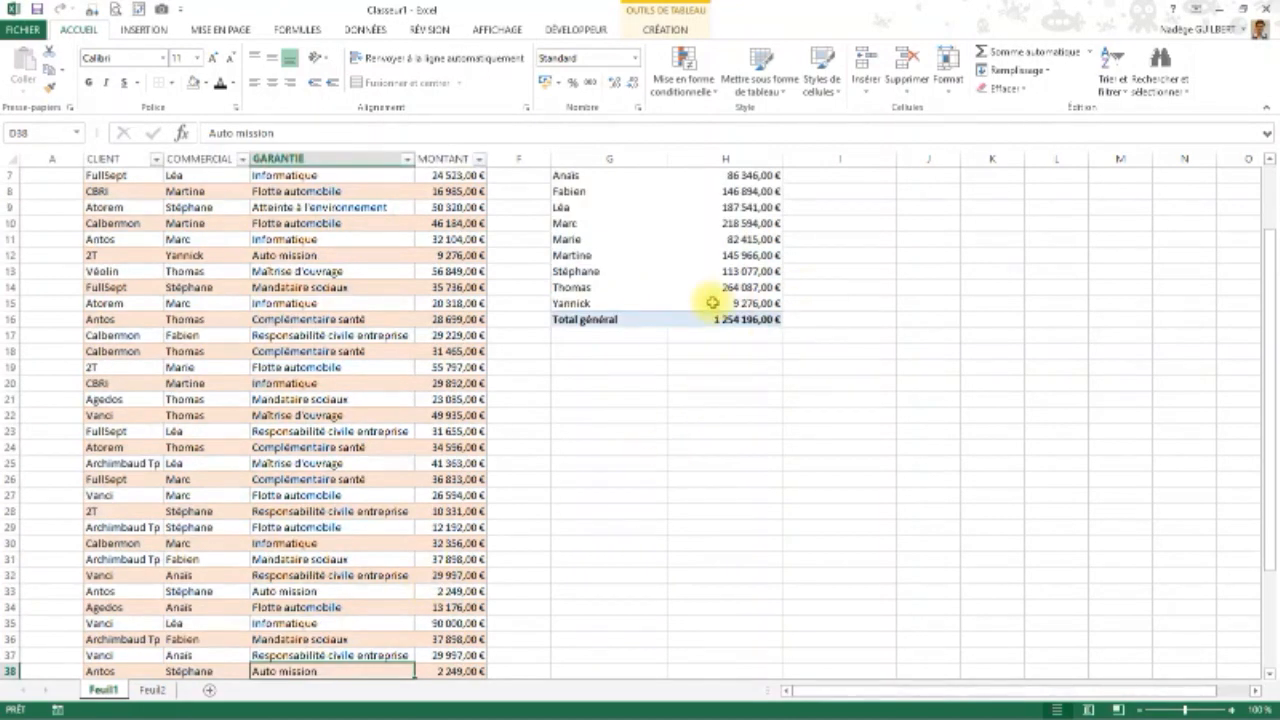
scroll(700, 295, up, 2)
click(689, 337)
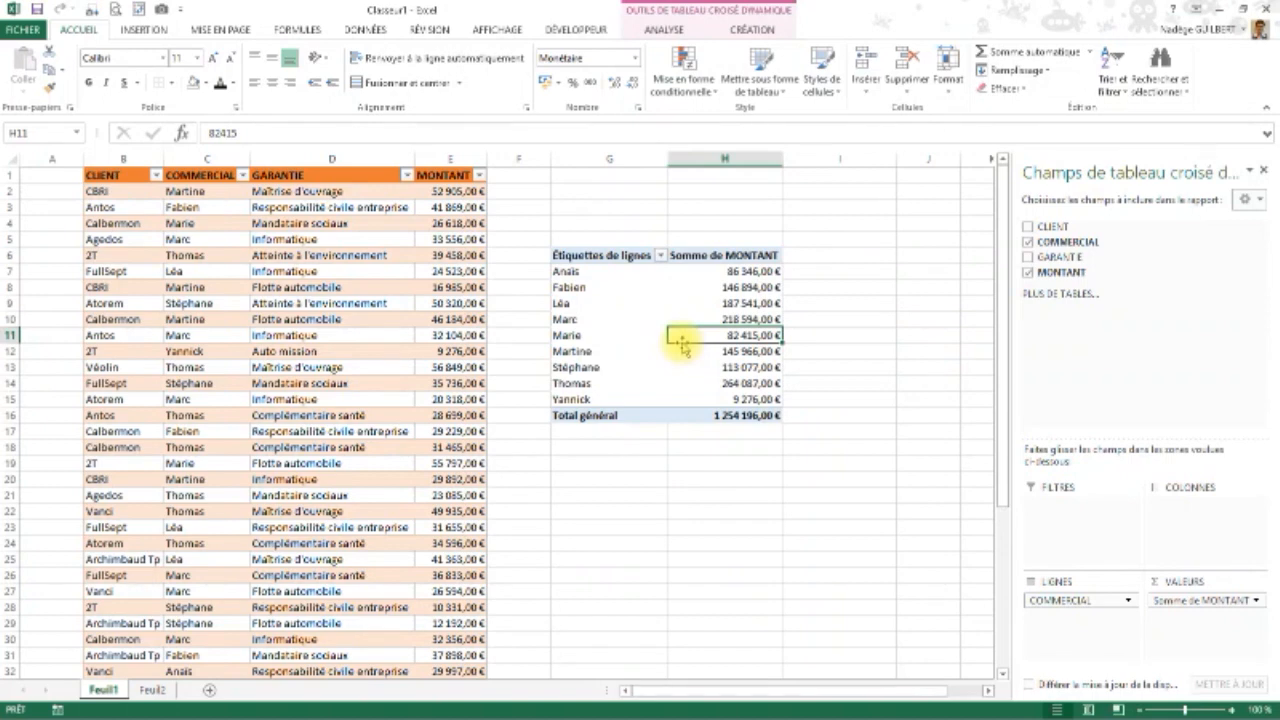
click(662, 30)
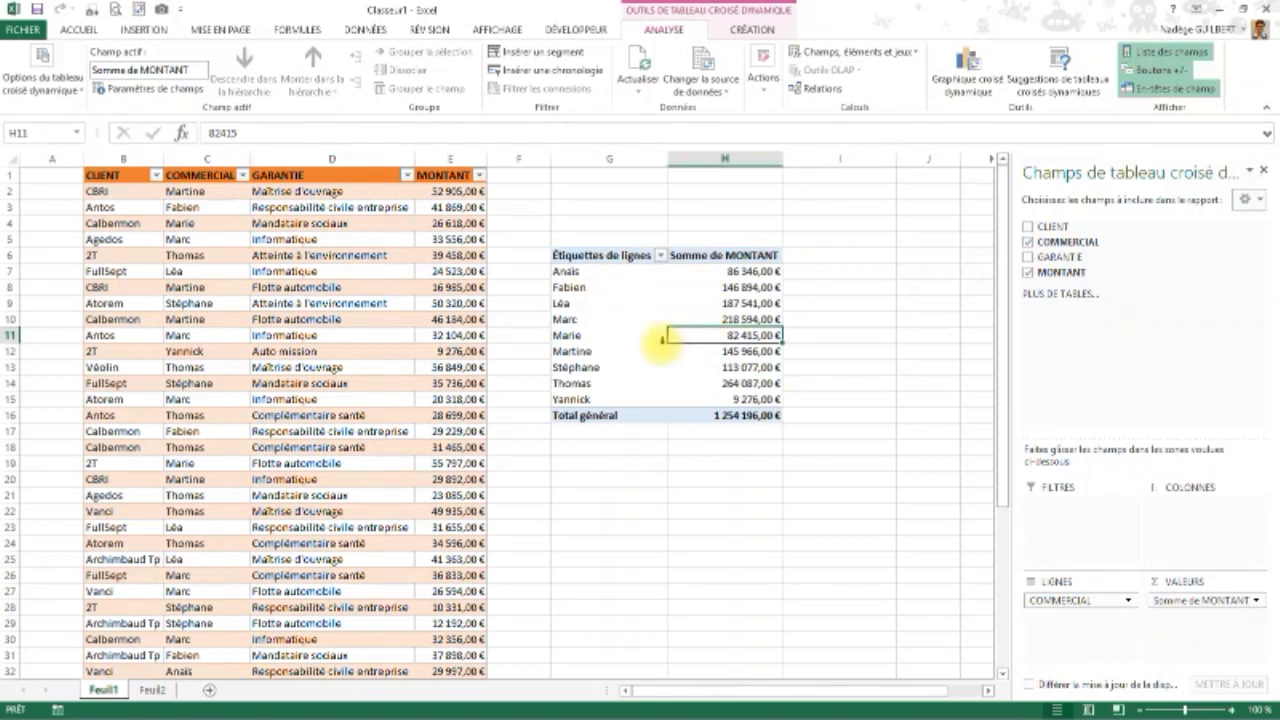
click(638, 64)
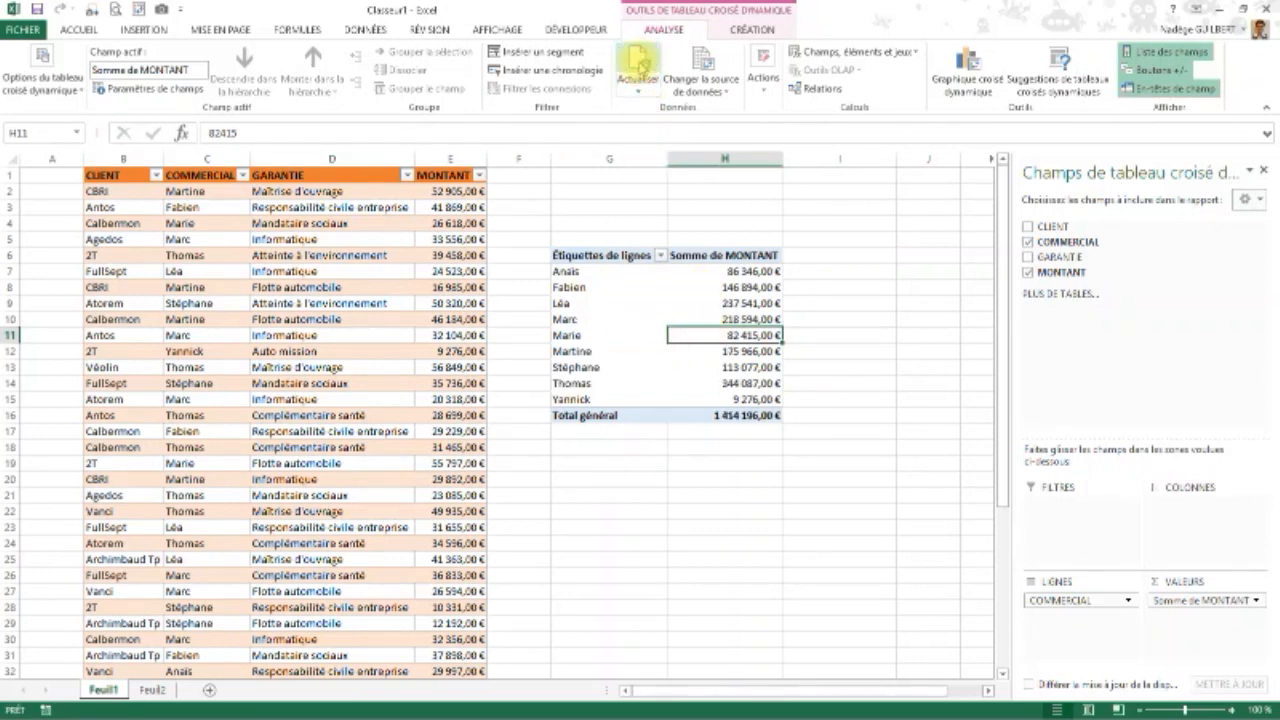
click(638, 72)
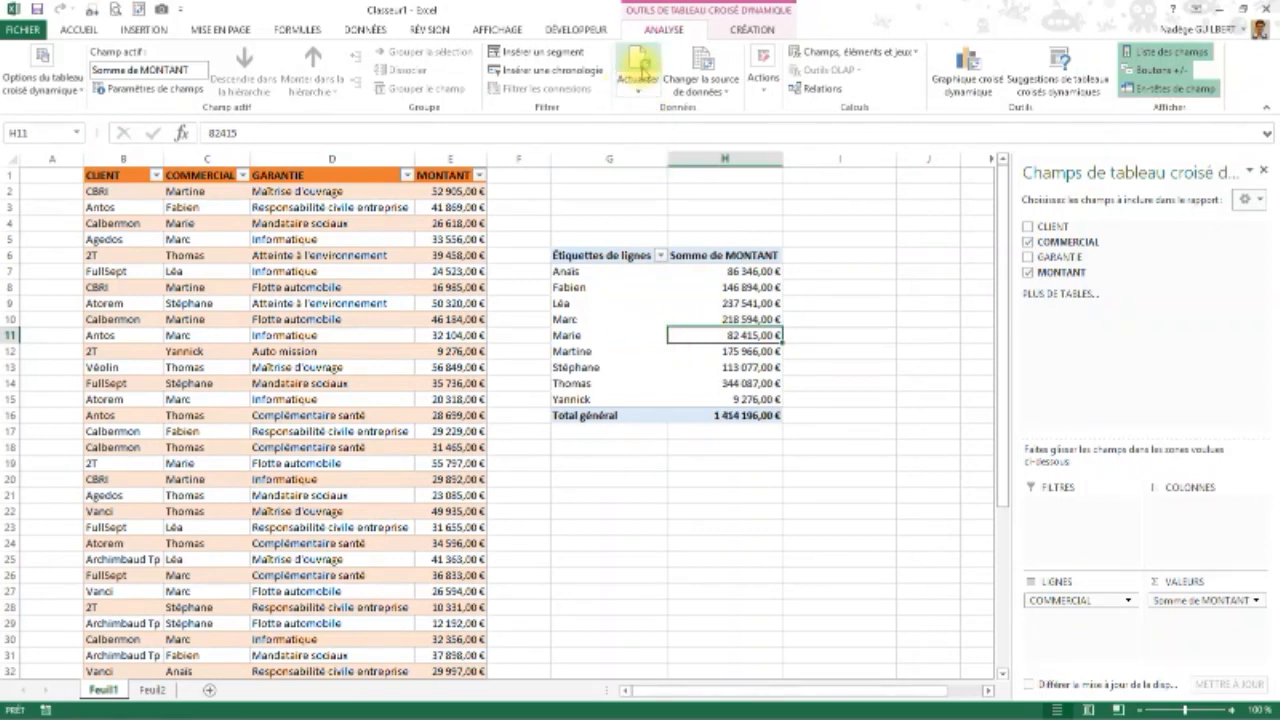
Compare the client table's MONTANT total with the pivot table's grand total
scroll(629, 224, down, 8)
scroll(627, 231, up, 4)
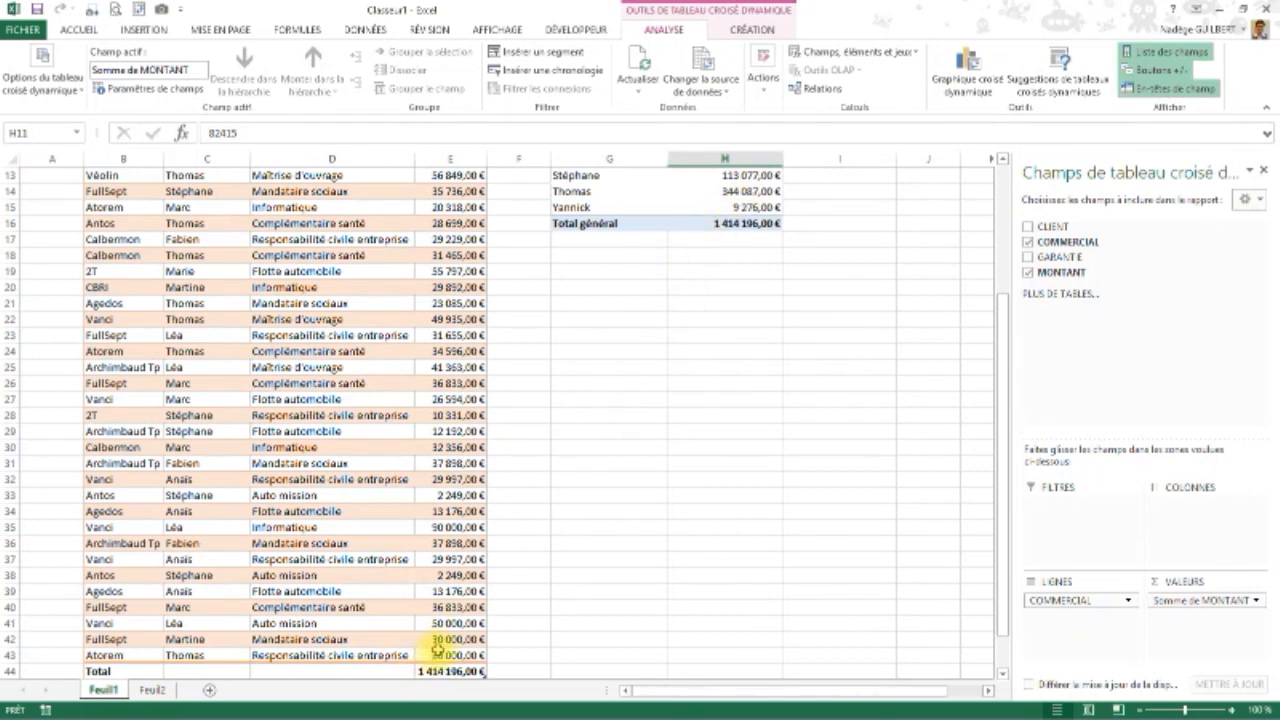
scroll(463, 400, up, 4)
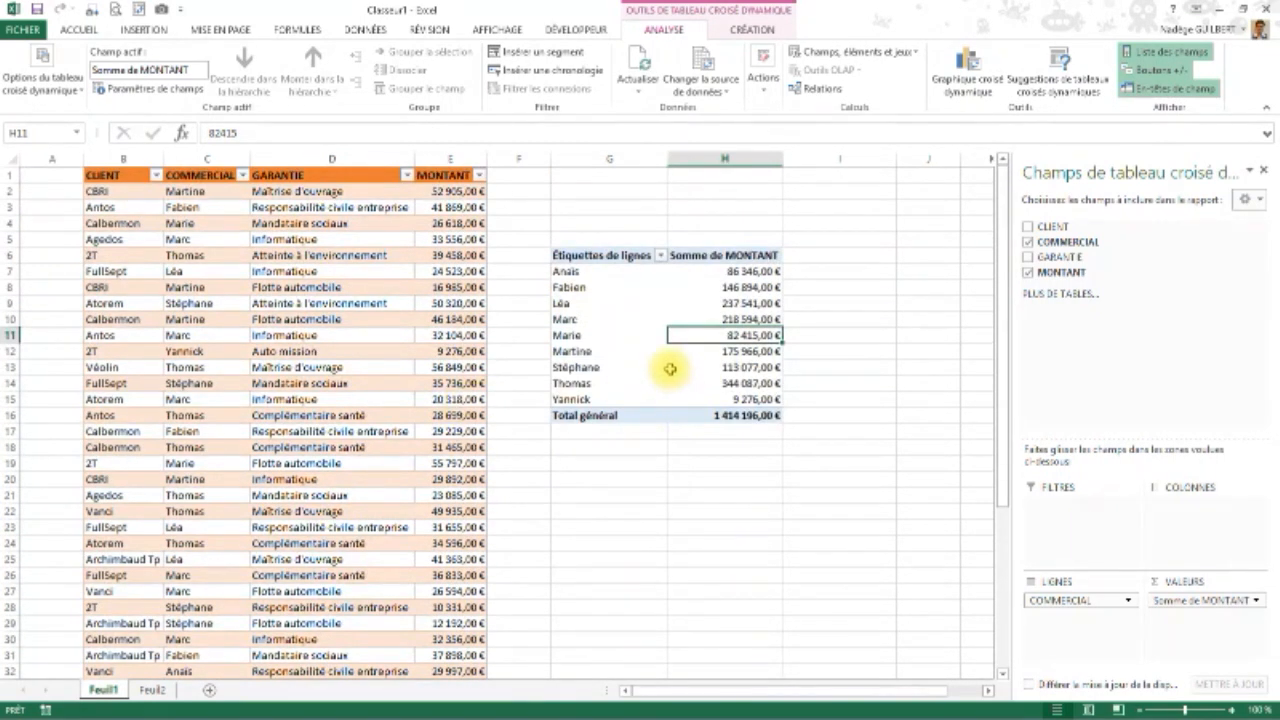
mouse_move(670, 369)
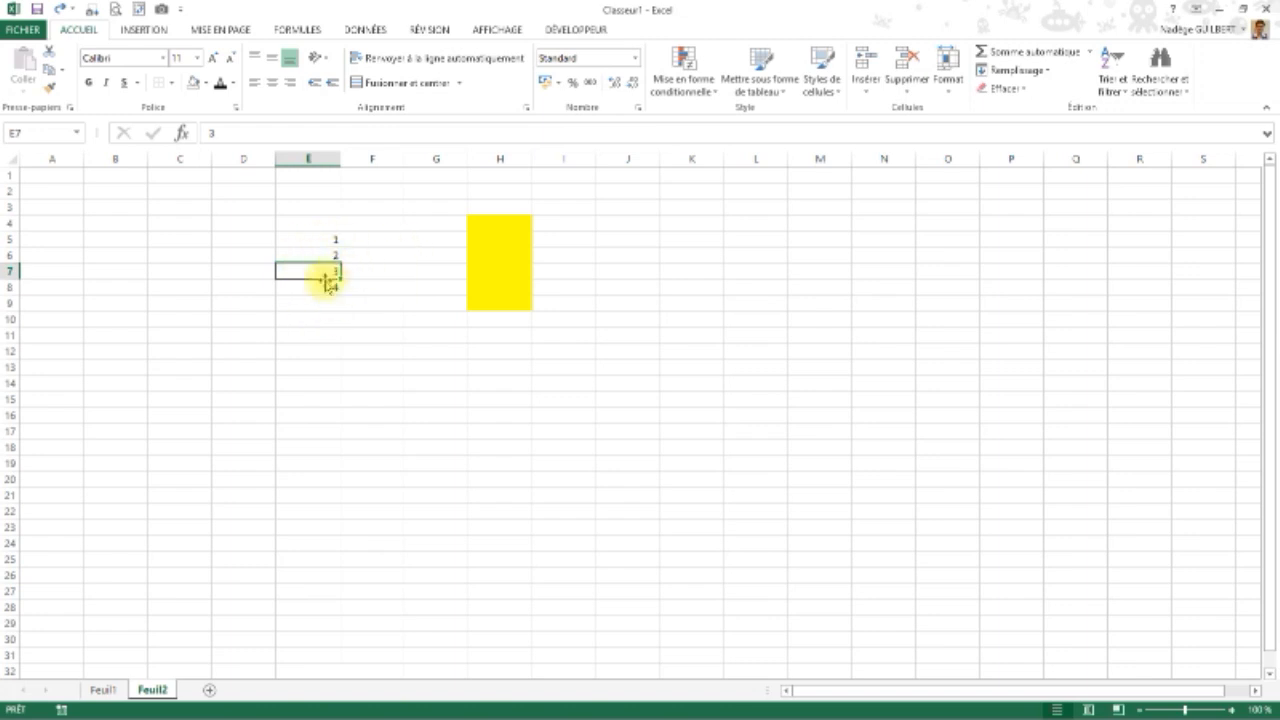
On Feuil2, format the number list in E5:E8 as a table with a blue banded style
click(756, 84)
click(794, 329)
click(902, 444)
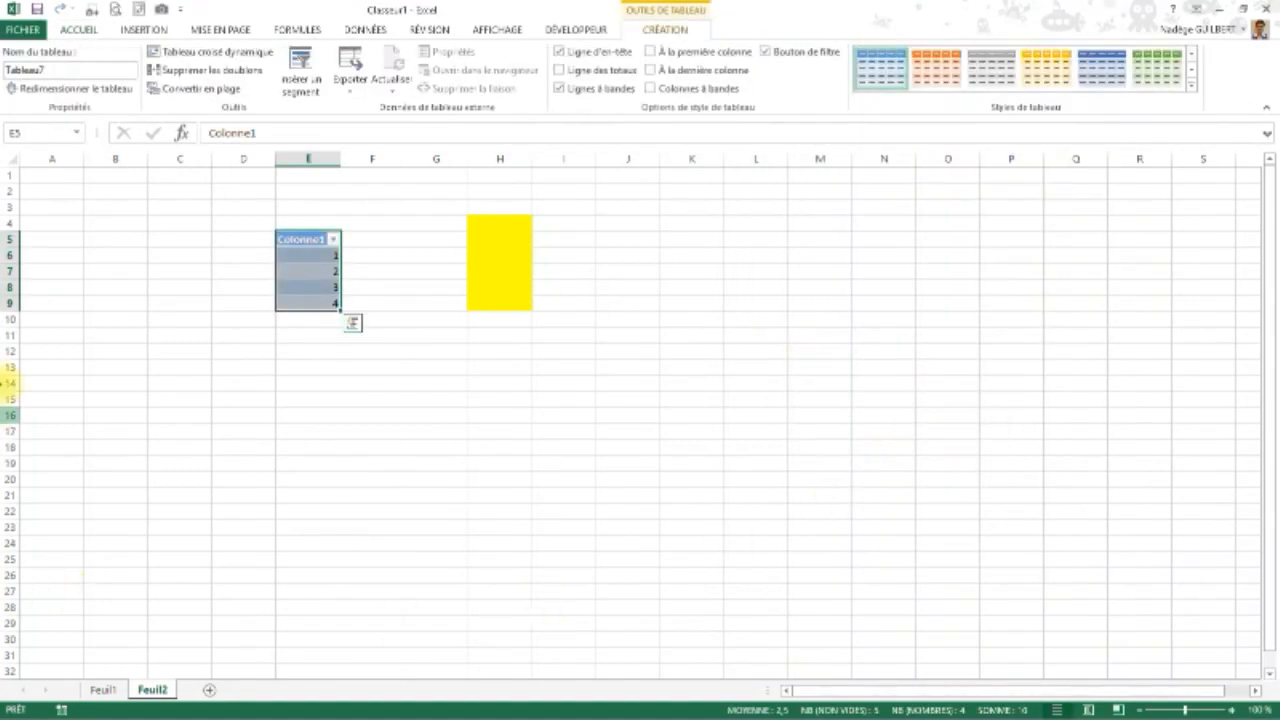
Name the table's data cells E6:E9 MesValeurs
click(345, 322)
click(332, 257)
drag(332, 257, 323, 305)
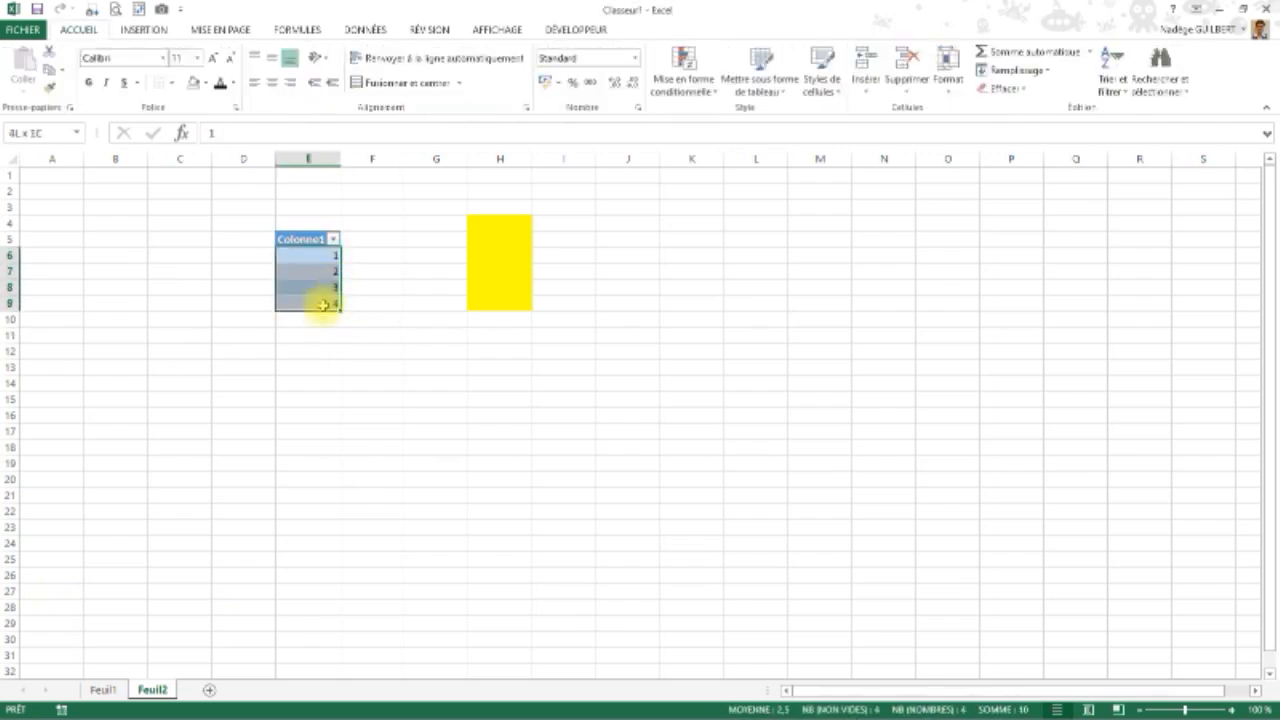
drag(323, 305, 323, 305)
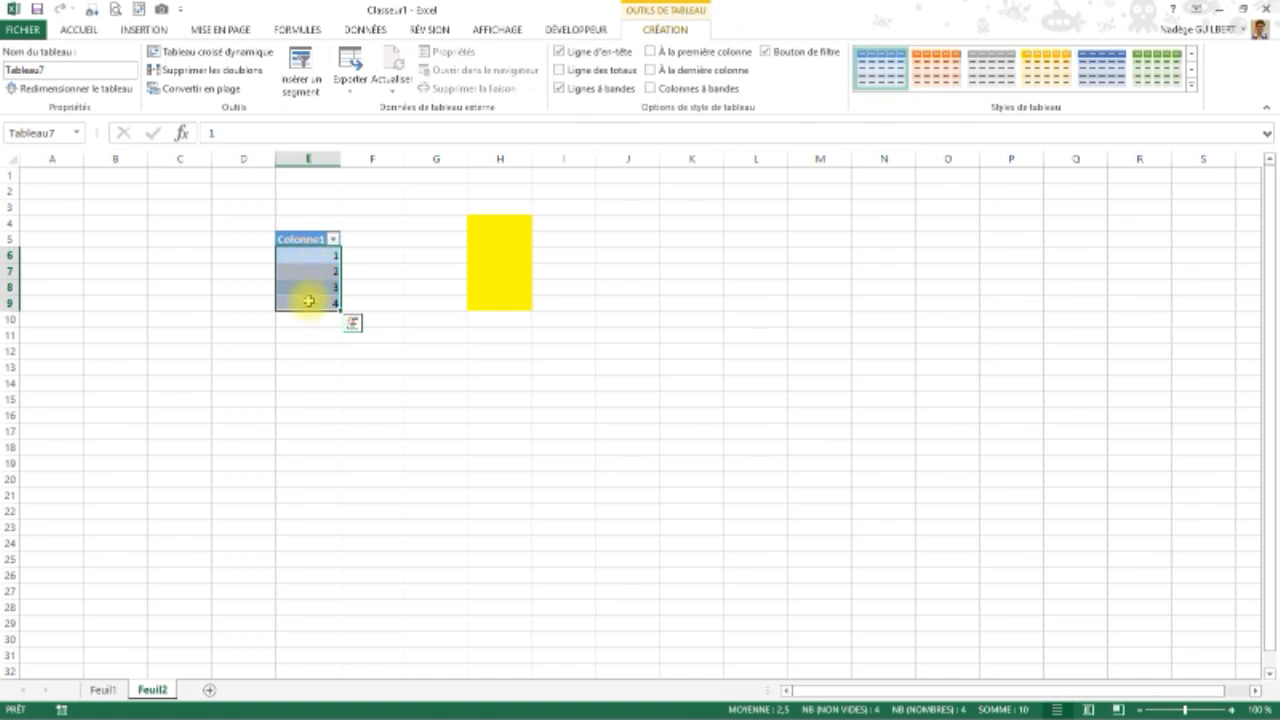
click(60, 133)
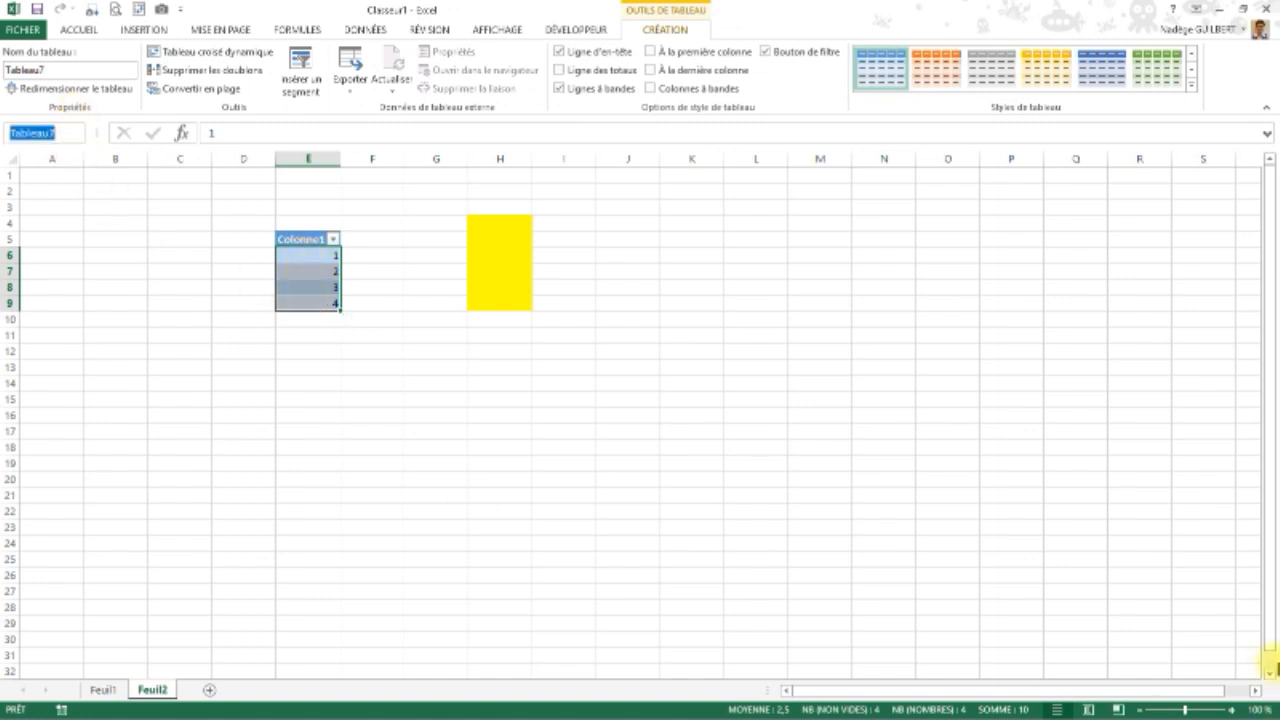
text(MesValeurs)
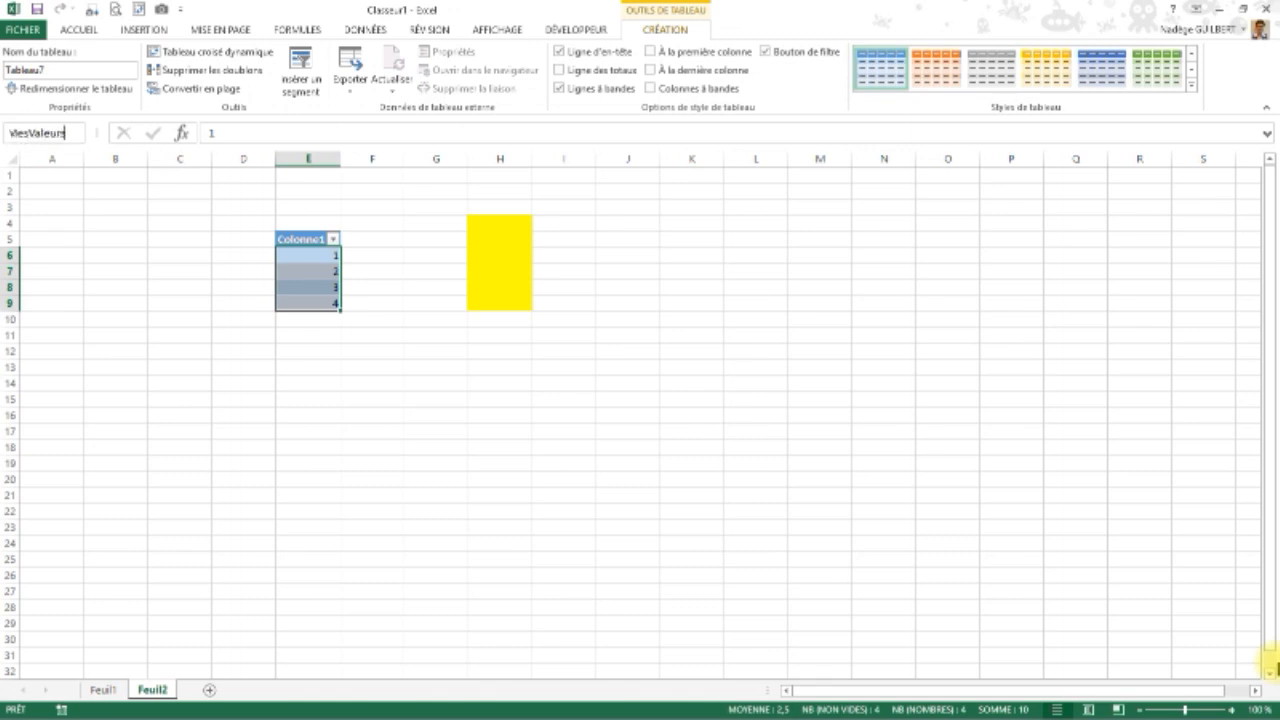
key(Return)
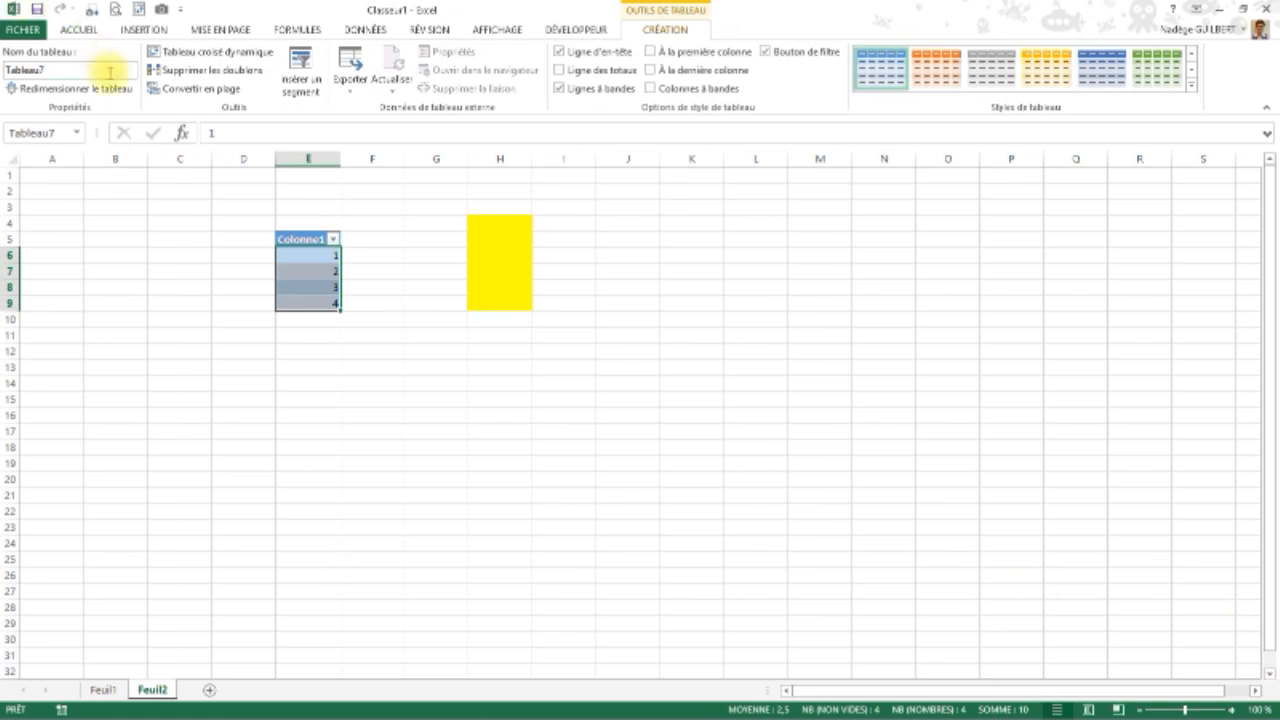
Apply a Liste data validation to the yellow cells H4:H9 with =MesValeurs as the source
click(414, 263)
drag(514, 217, 501, 303)
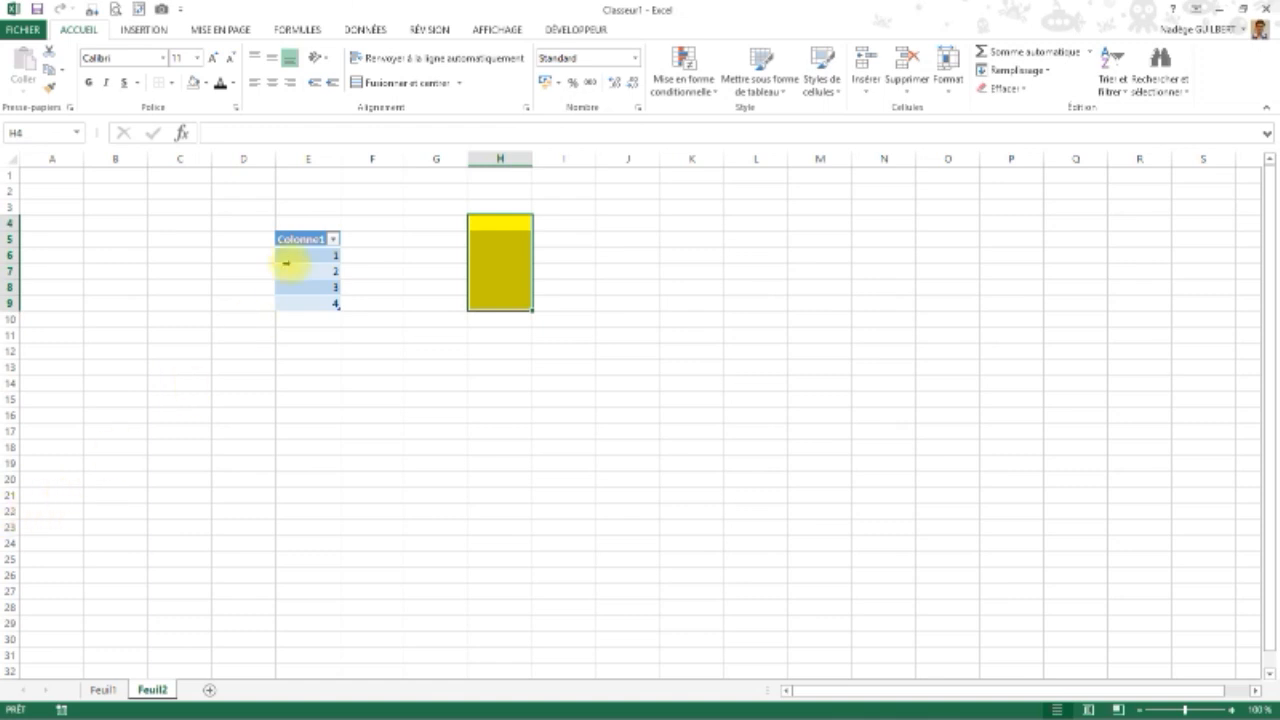
click(368, 30)
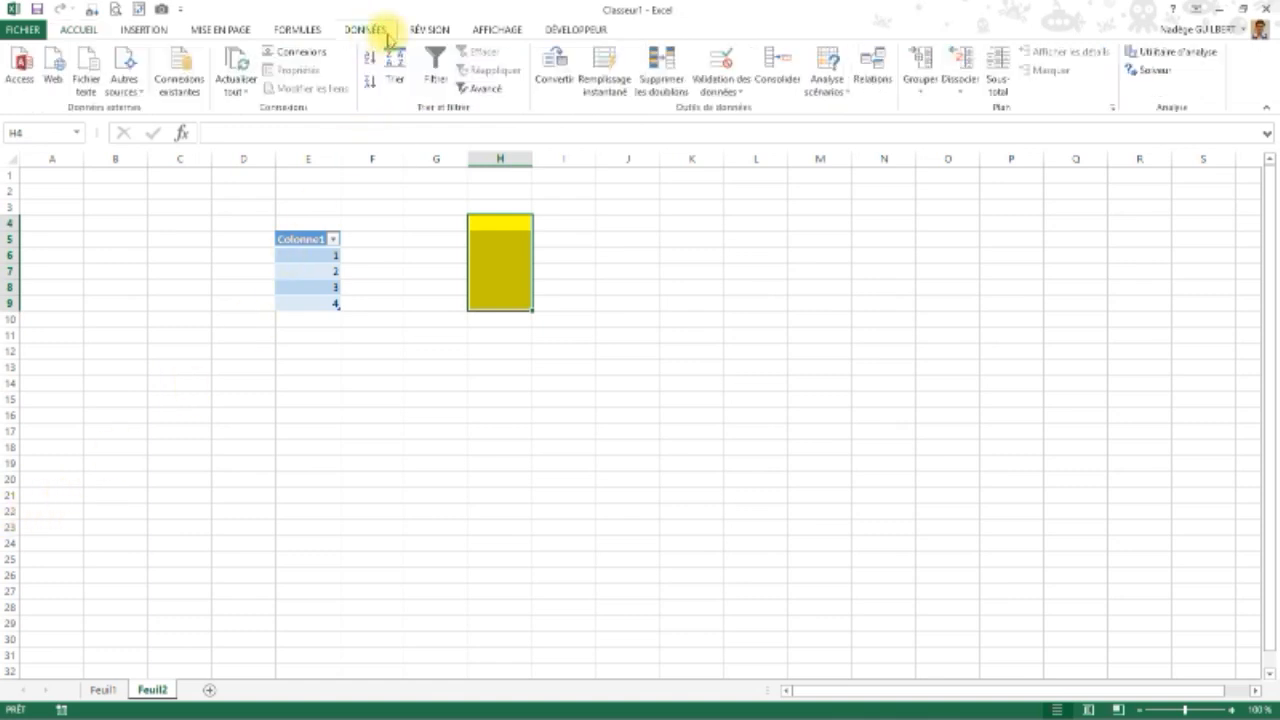
click(728, 90)
click(738, 112)
click(849, 366)
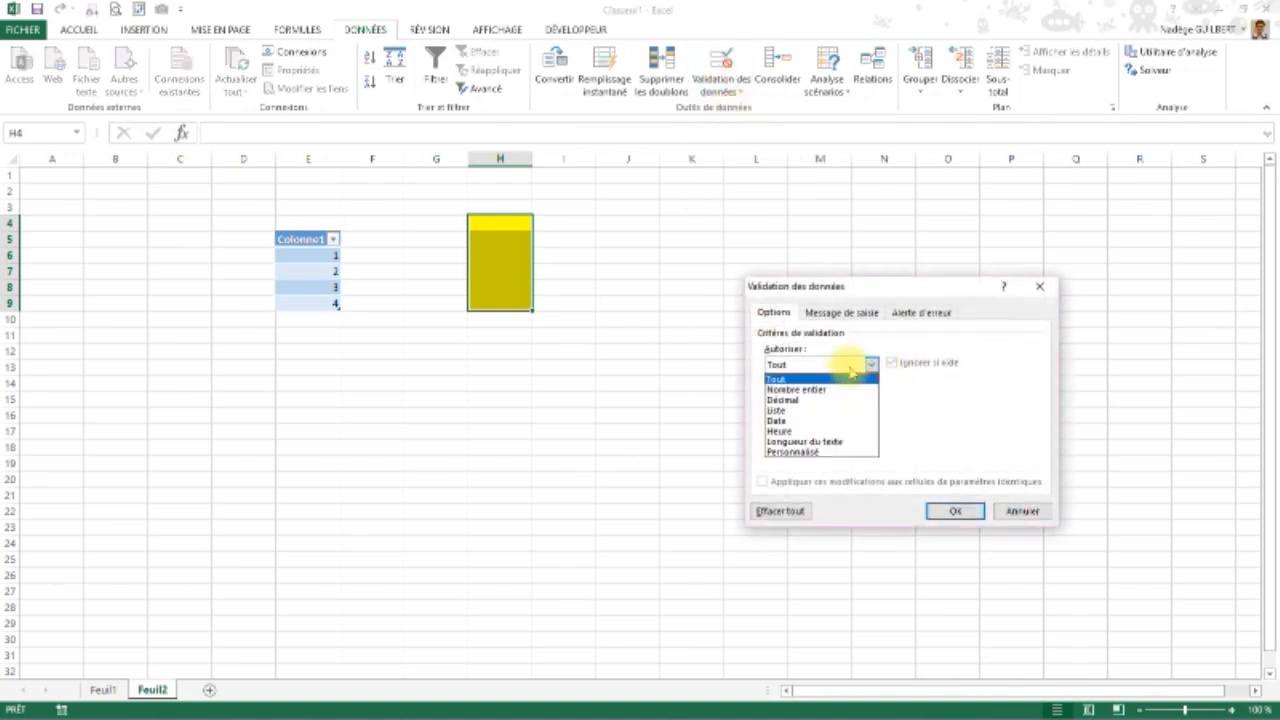
click(829, 410)
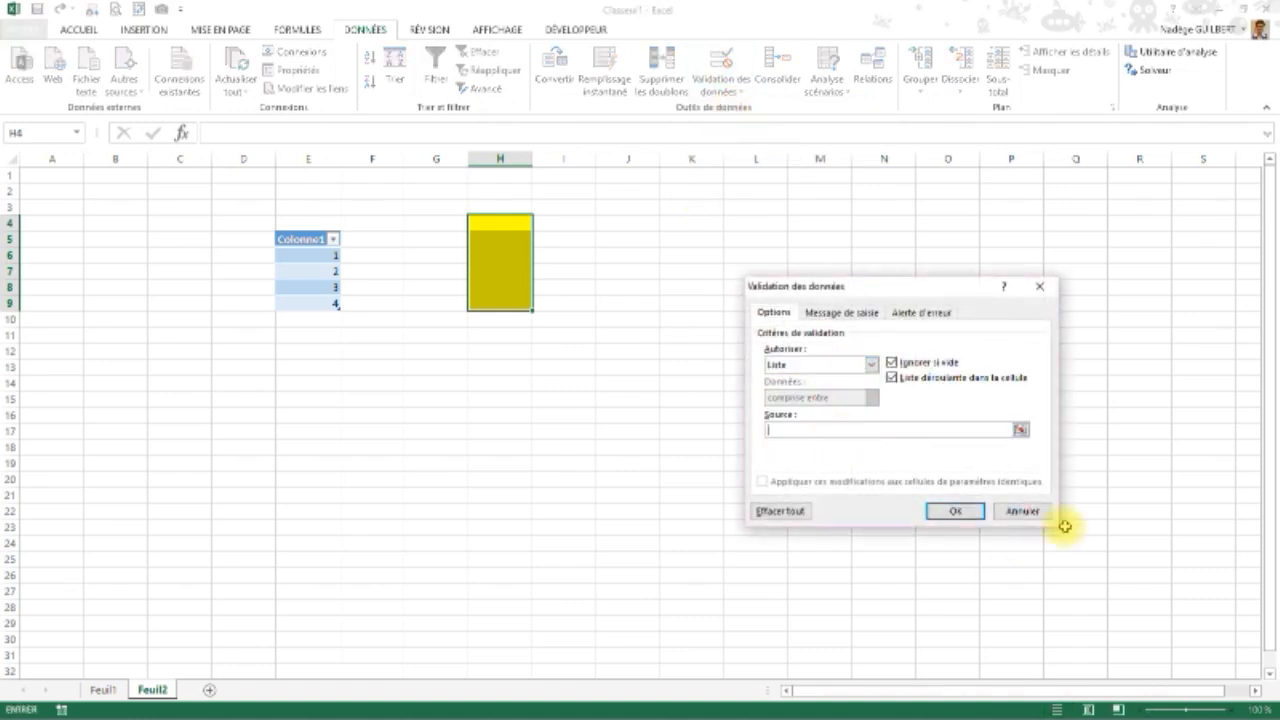
text(=MesValeurs)
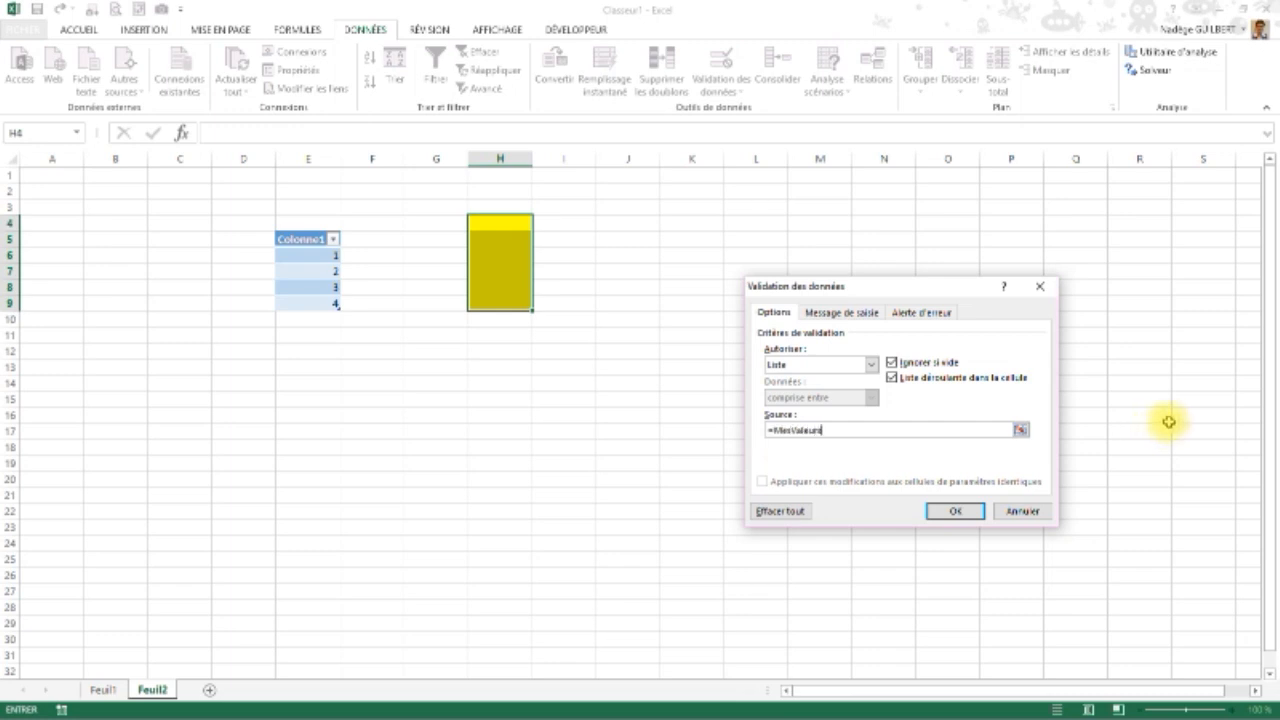
key(Return)
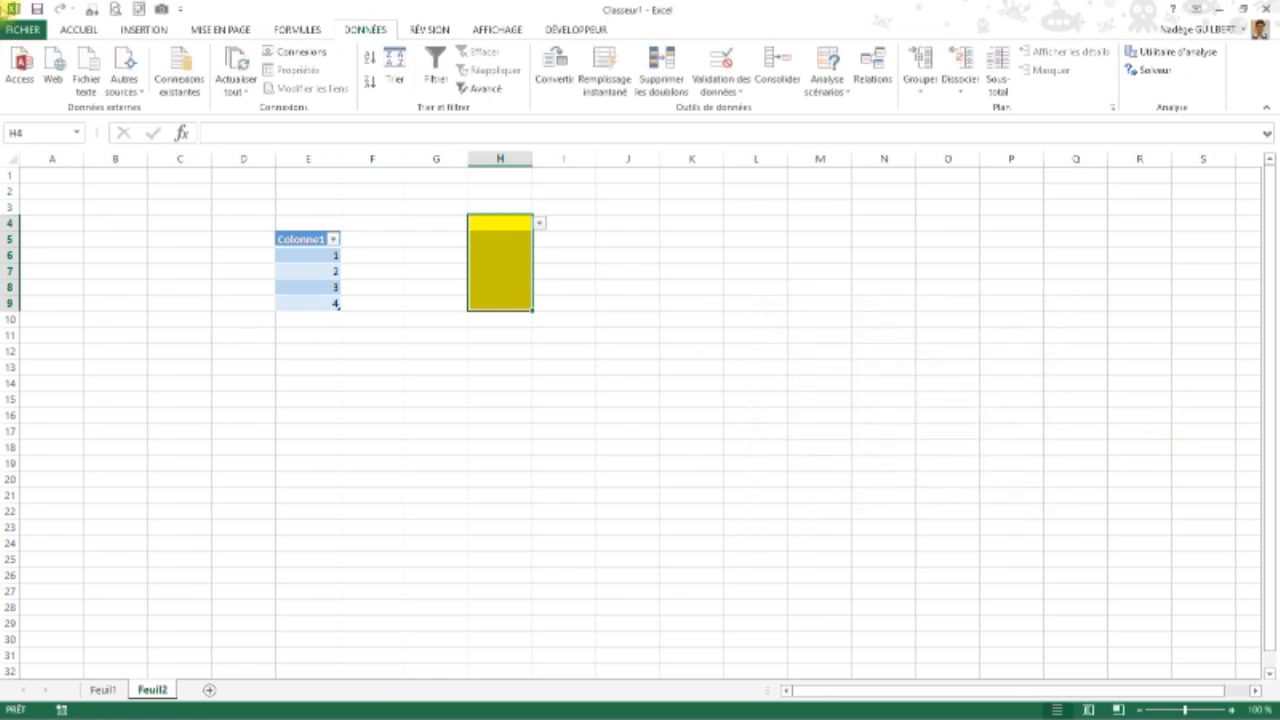
Examine the choices in cell H4's drop-down list and close it without picking one
click(521, 222)
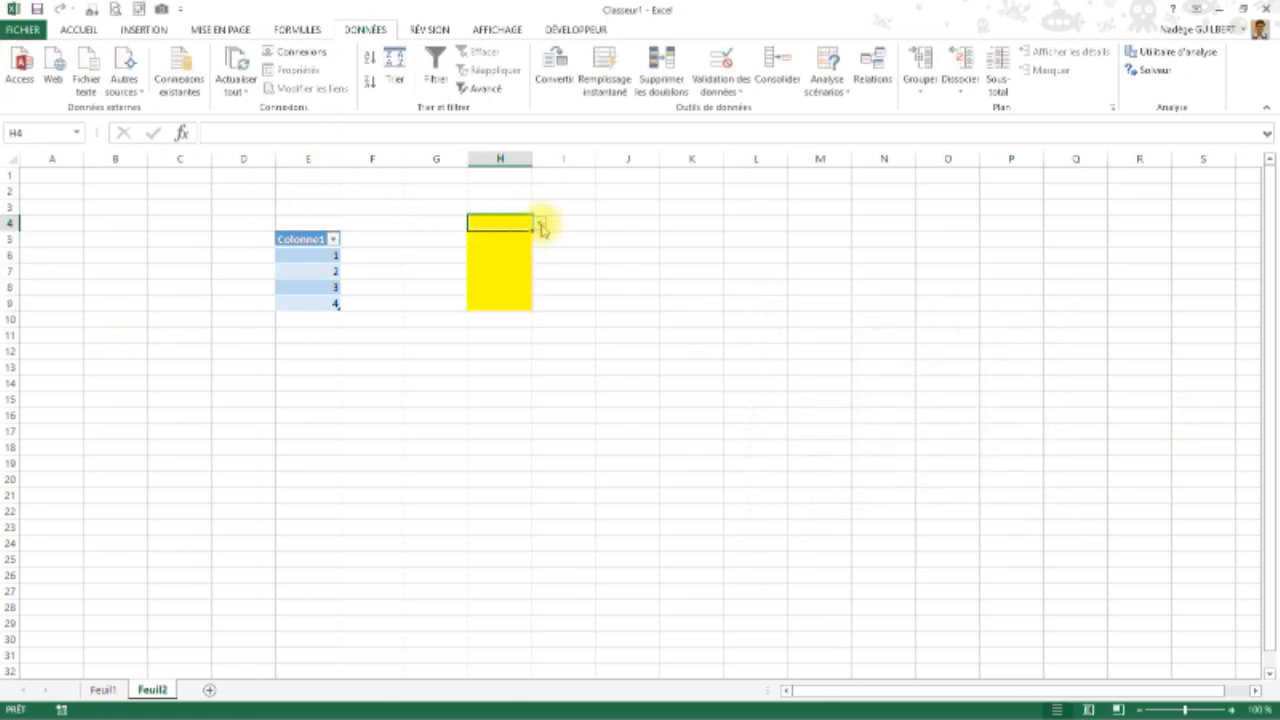
click(540, 226)
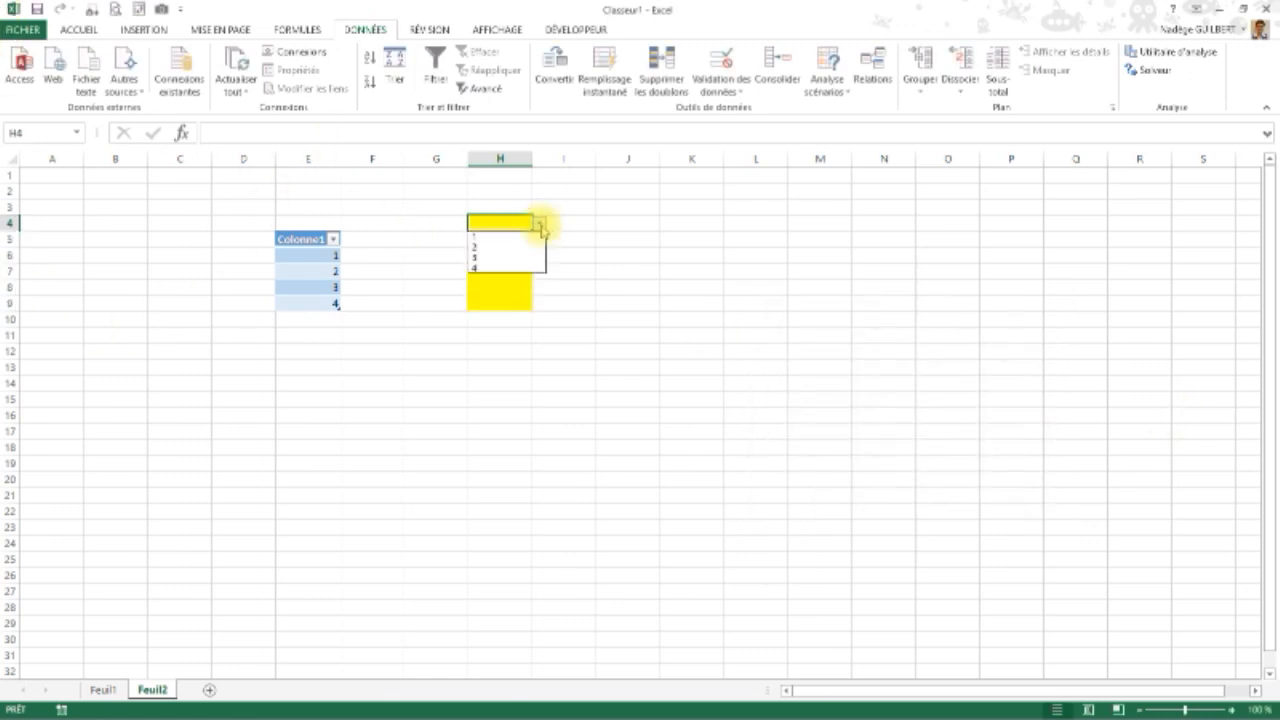
click(489, 284)
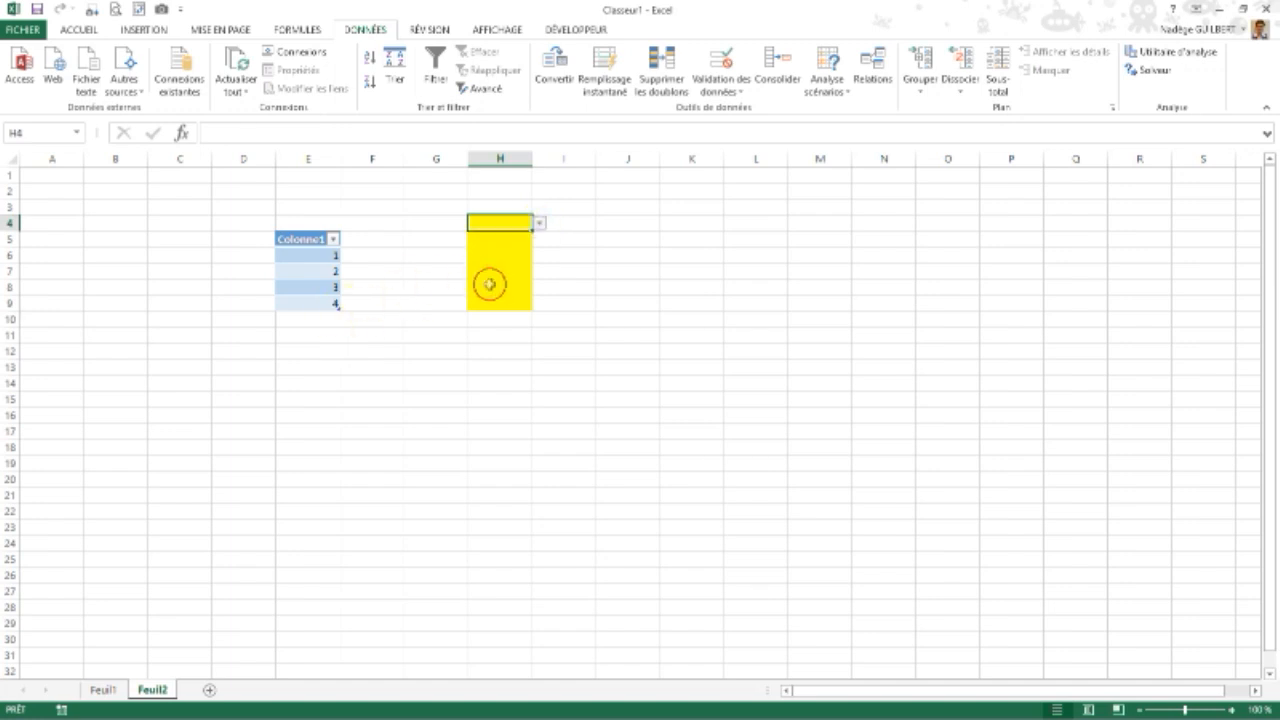
Pick the value 4 from the validation drop-down lists of yellow cells H9 and H6
click(500, 300)
click(539, 303)
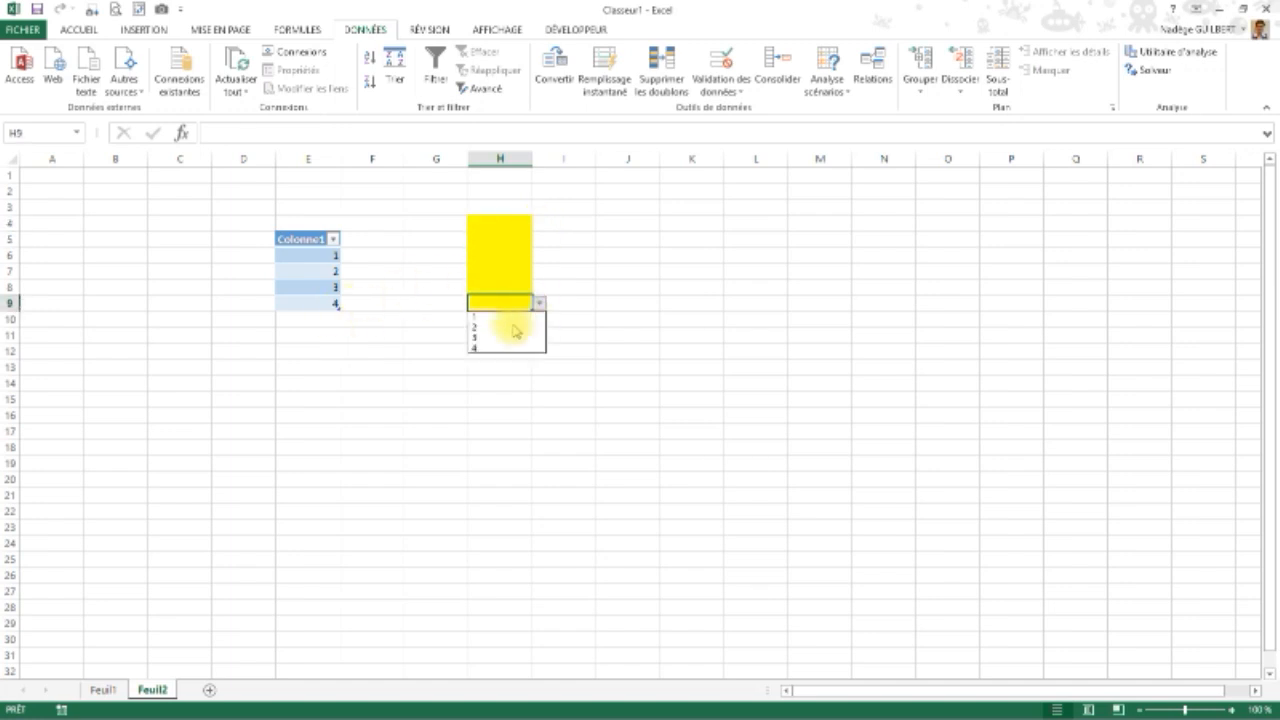
click(486, 348)
click(509, 256)
click(539, 256)
click(500, 297)
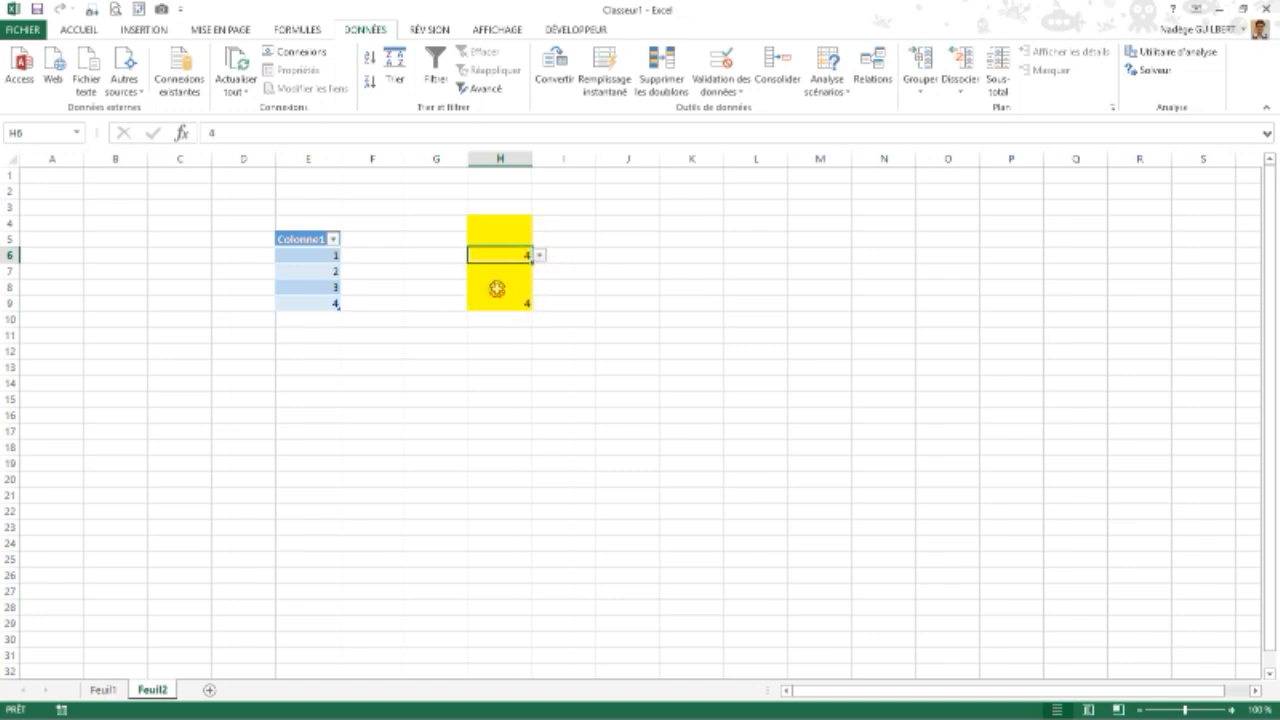
Extend the Colonne1 table by entering the values 5 through 10 directly below its last row, in E10:E15
click(309, 319)
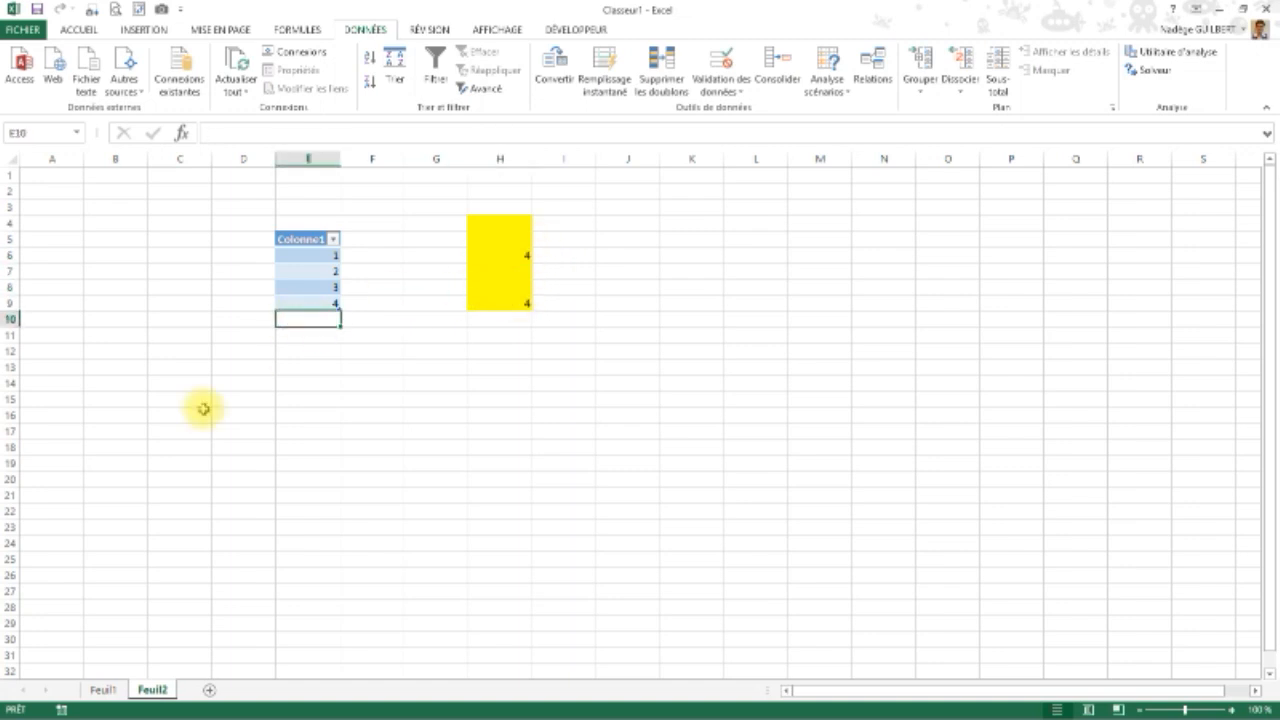
text(5)
key(Return)
text(6)
key(Return)
text(7)
key(Return)
text(8)
key(Return)
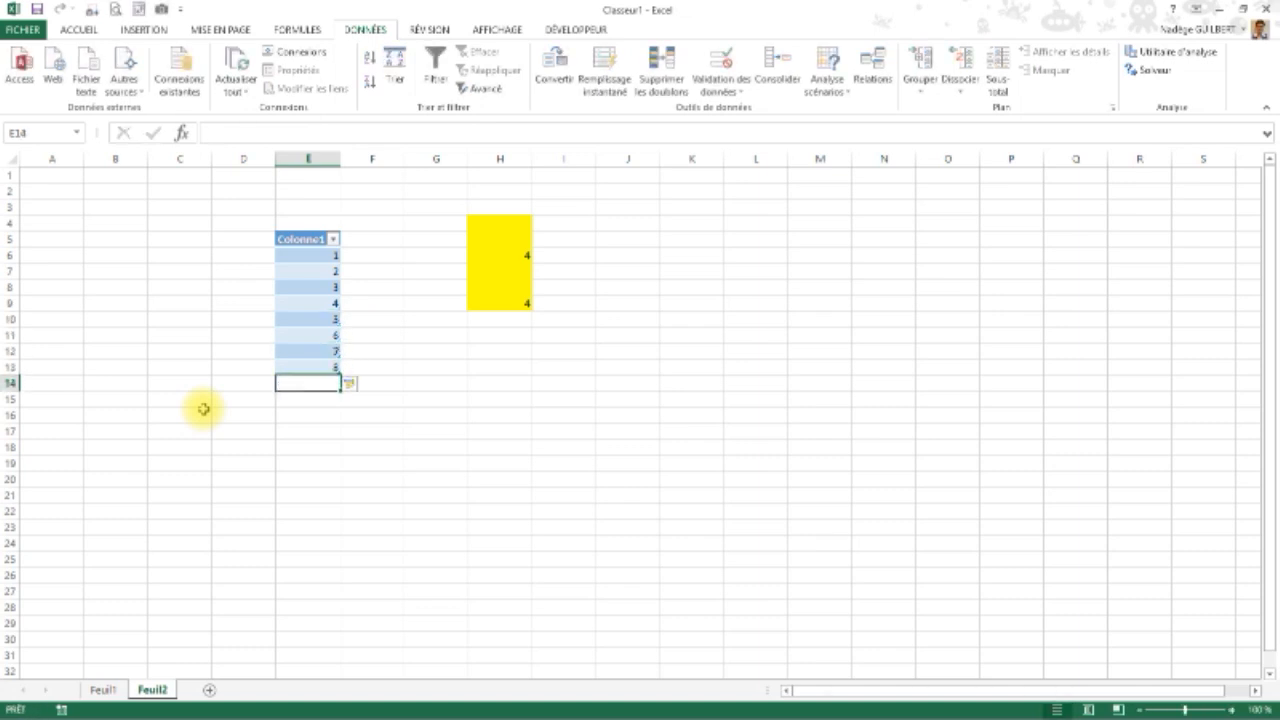
text(9)
key(Return)
text(10)
key(Return)
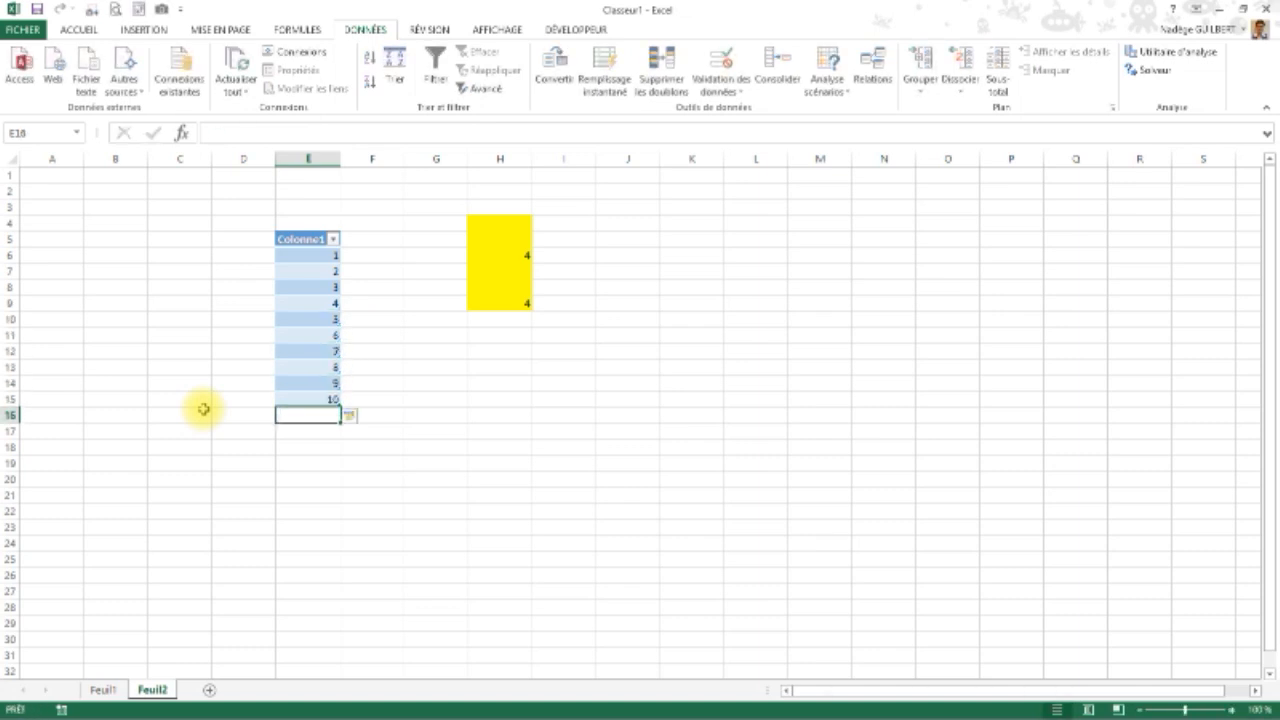
Examine the choices offered by the drop-down lists in H4 and H8 after the table's extension, without picking a value
click(504, 226)
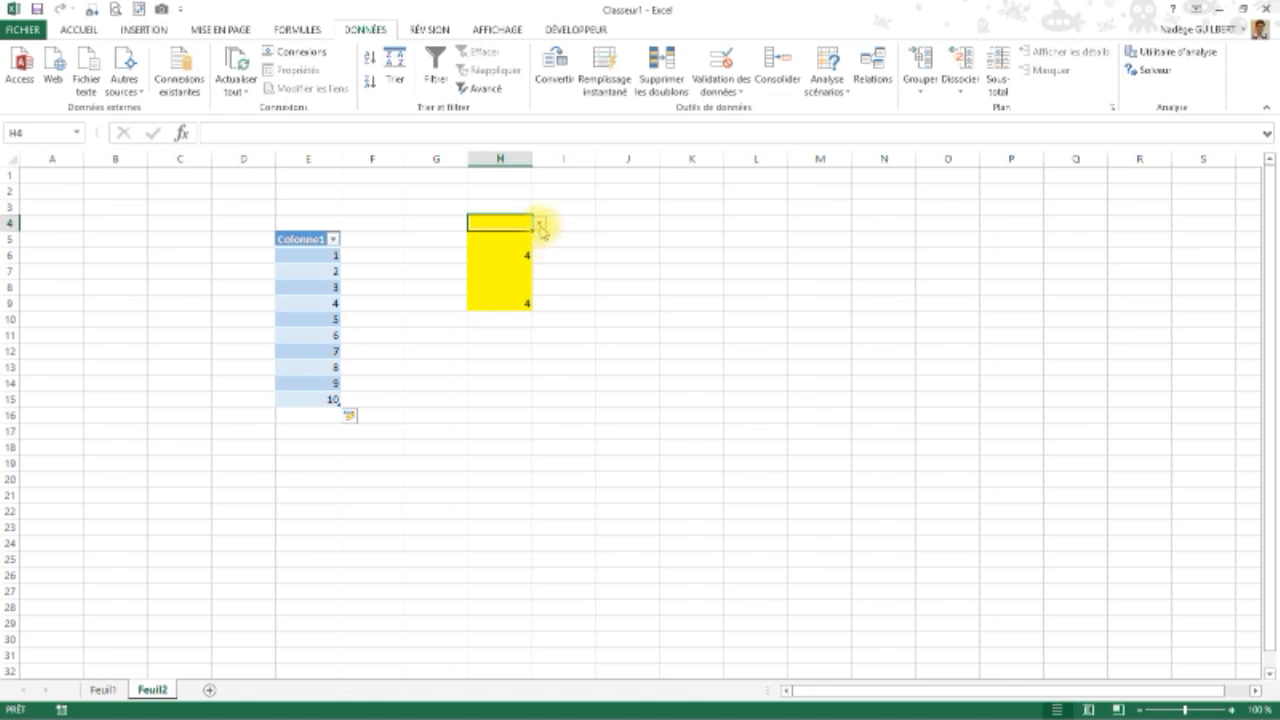
click(540, 228)
drag(540, 251, 545, 305)
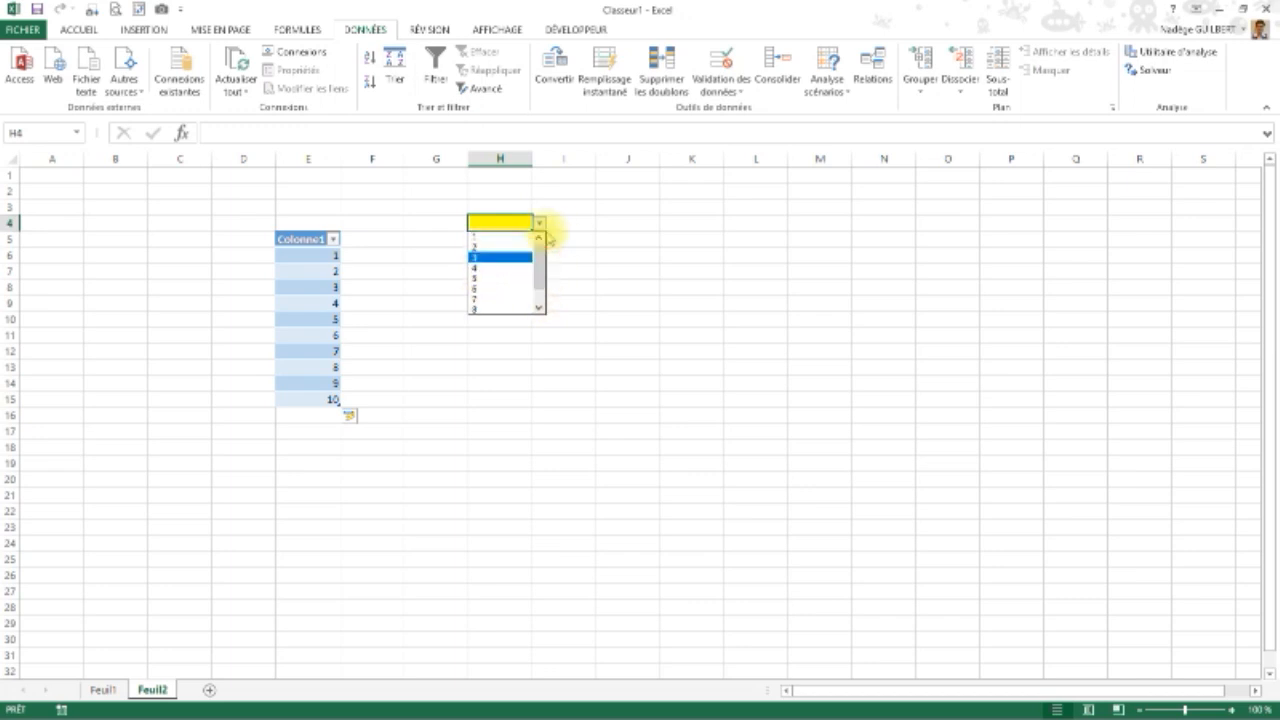
key(Escape)
click(505, 286)
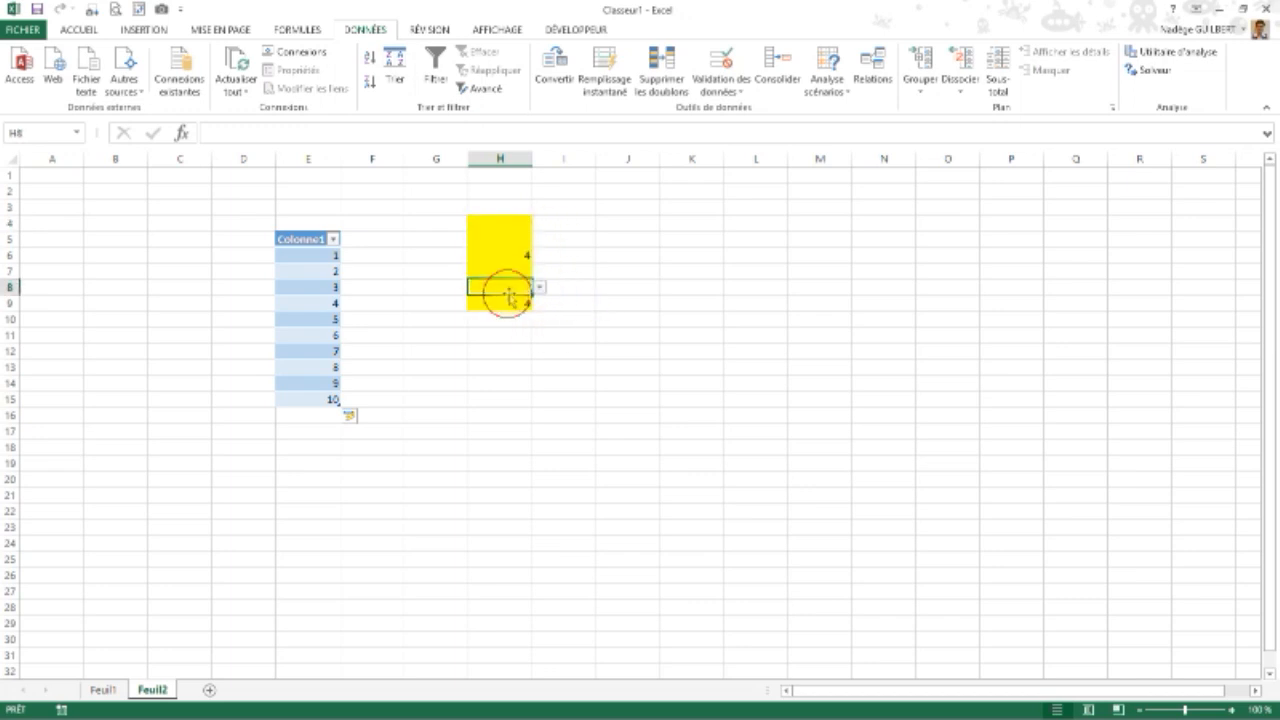
click(545, 286)
click(529, 288)
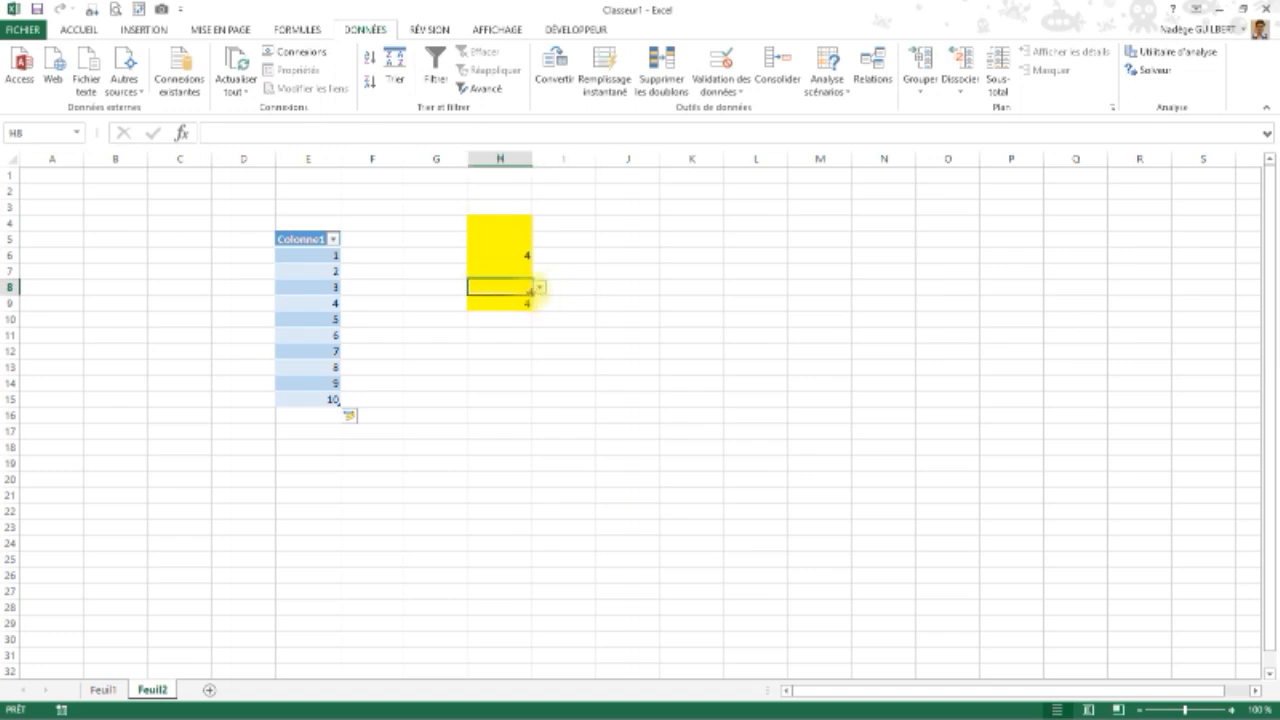
click(539, 287)
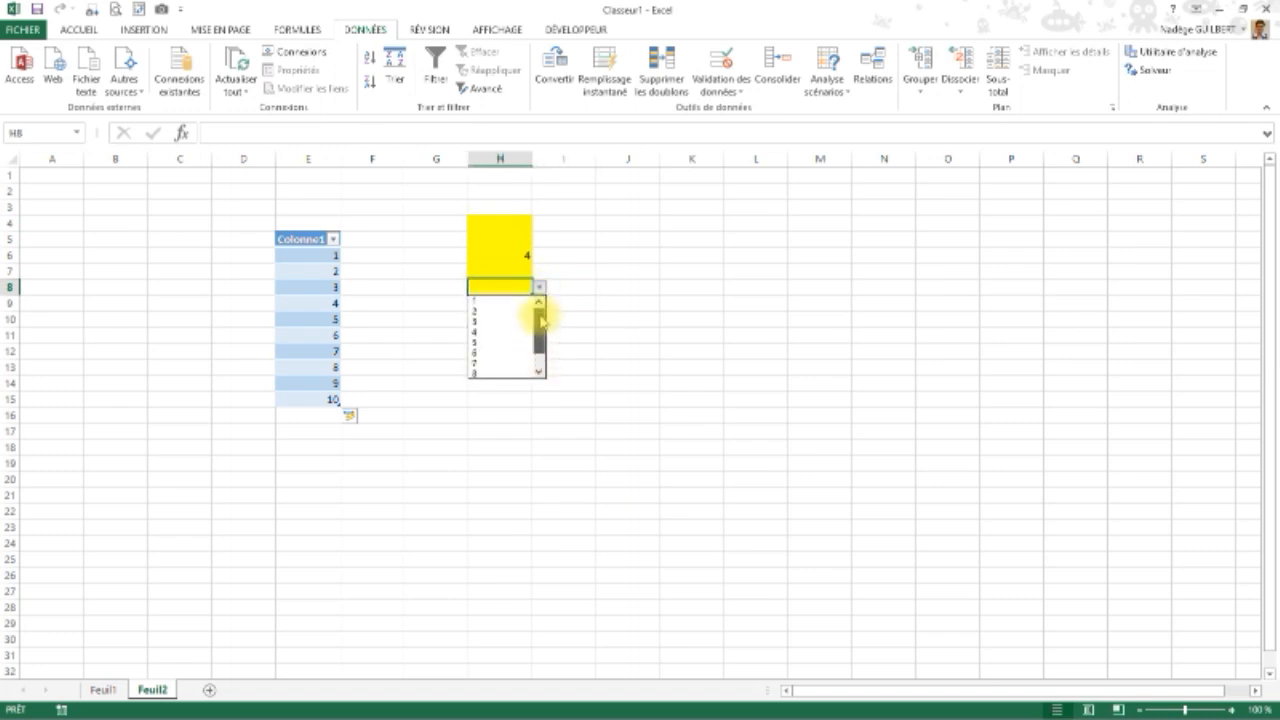
click(511, 257)
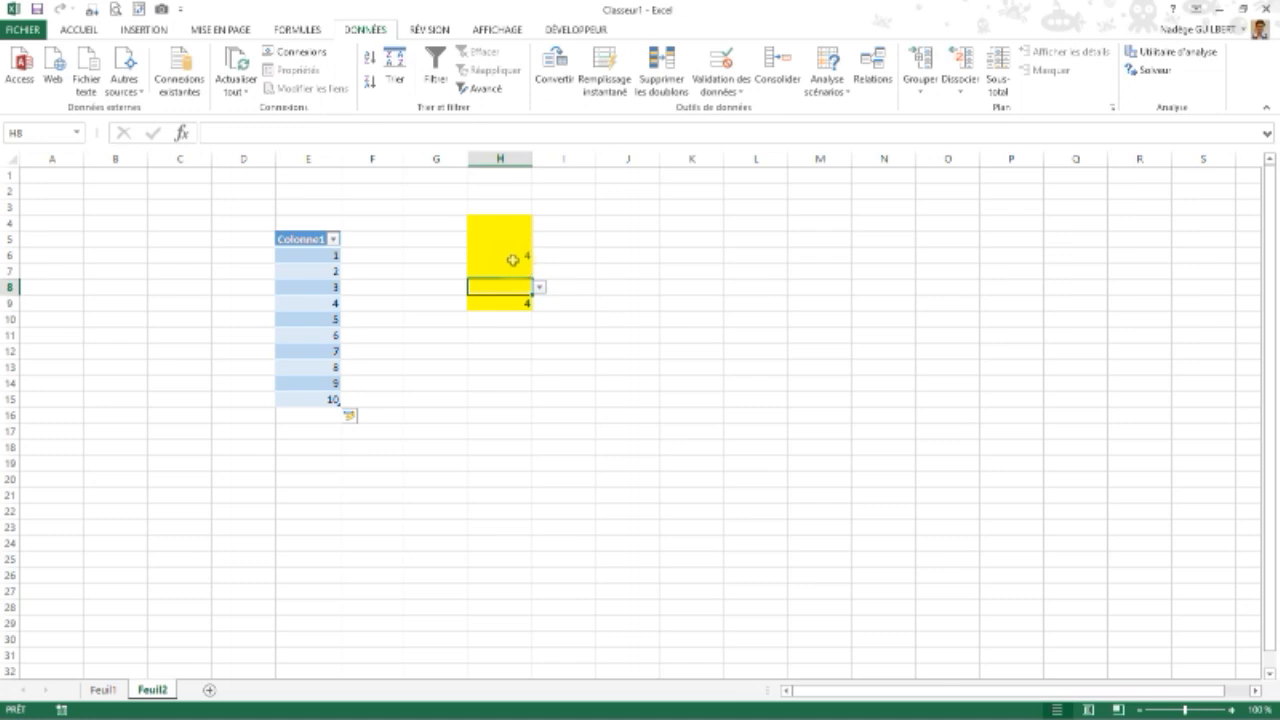